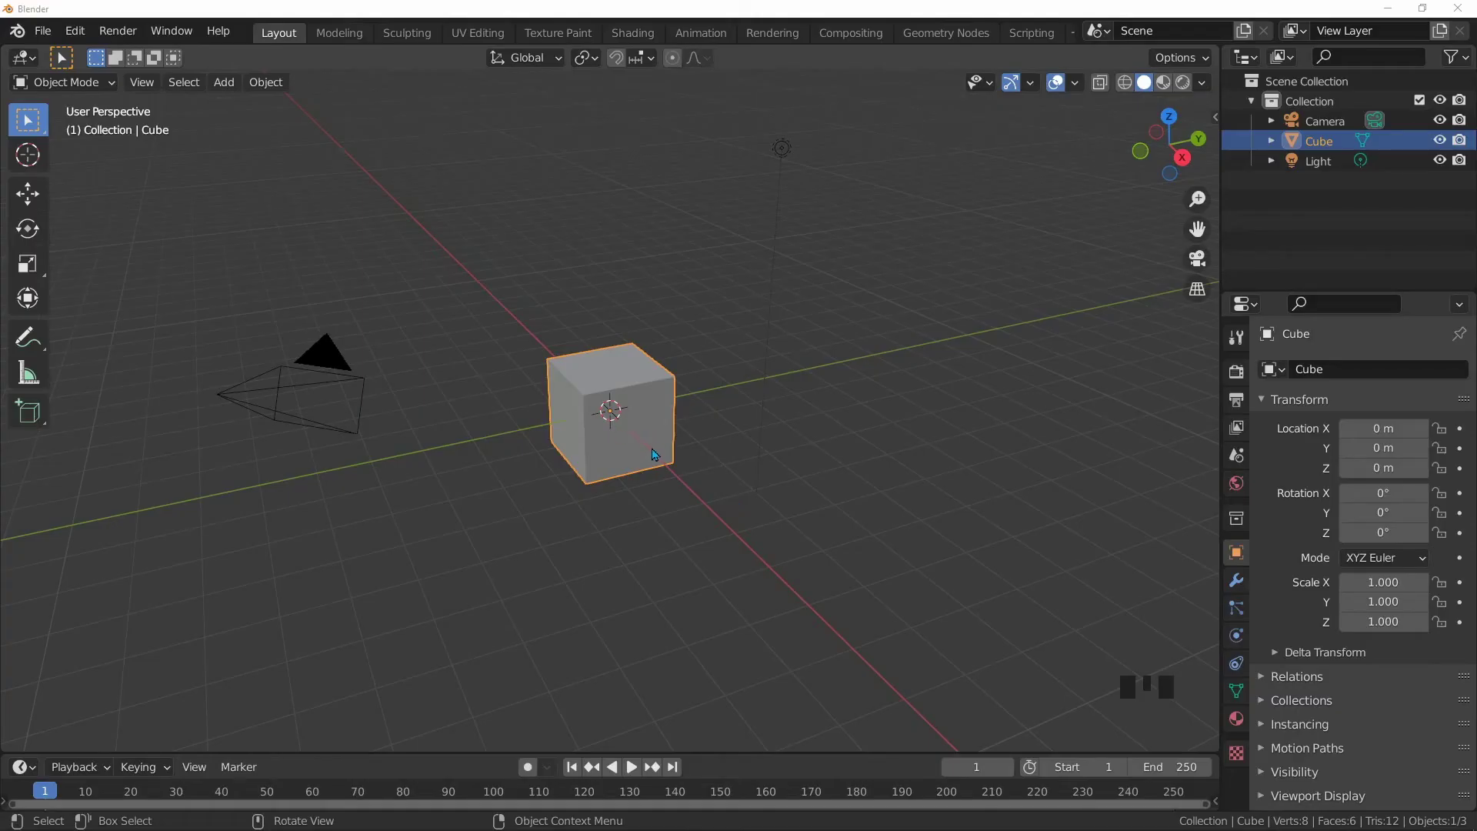
# Step: Delete the default cube, leaving only the camera and light
pyautogui.click(654, 454)
pyautogui.press('Delete')
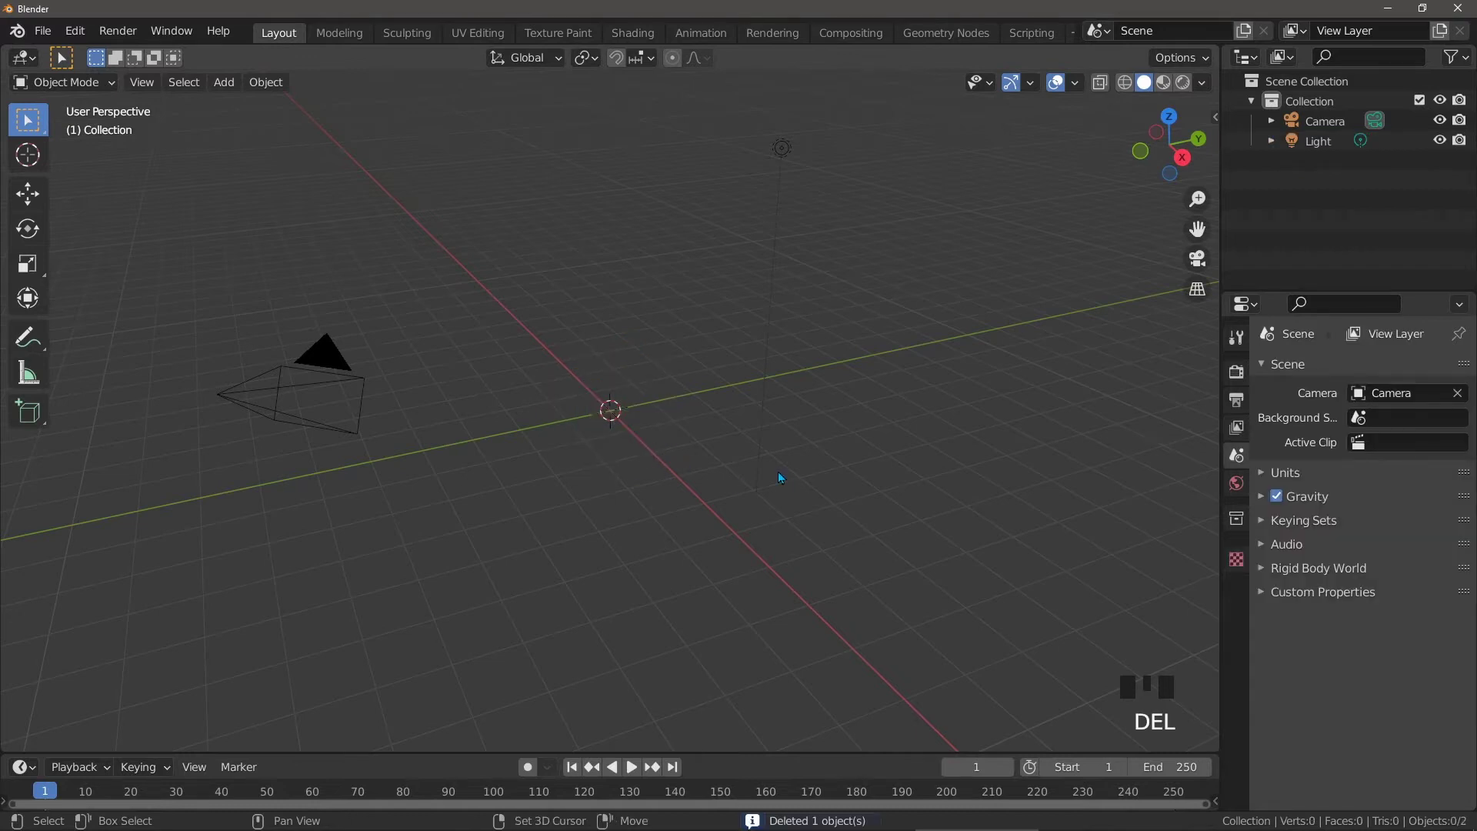
# Step: Add a cone mesh at the scene origin
pyautogui.hotkey('shift', 'a')
pyautogui.moveTo(764, 429)
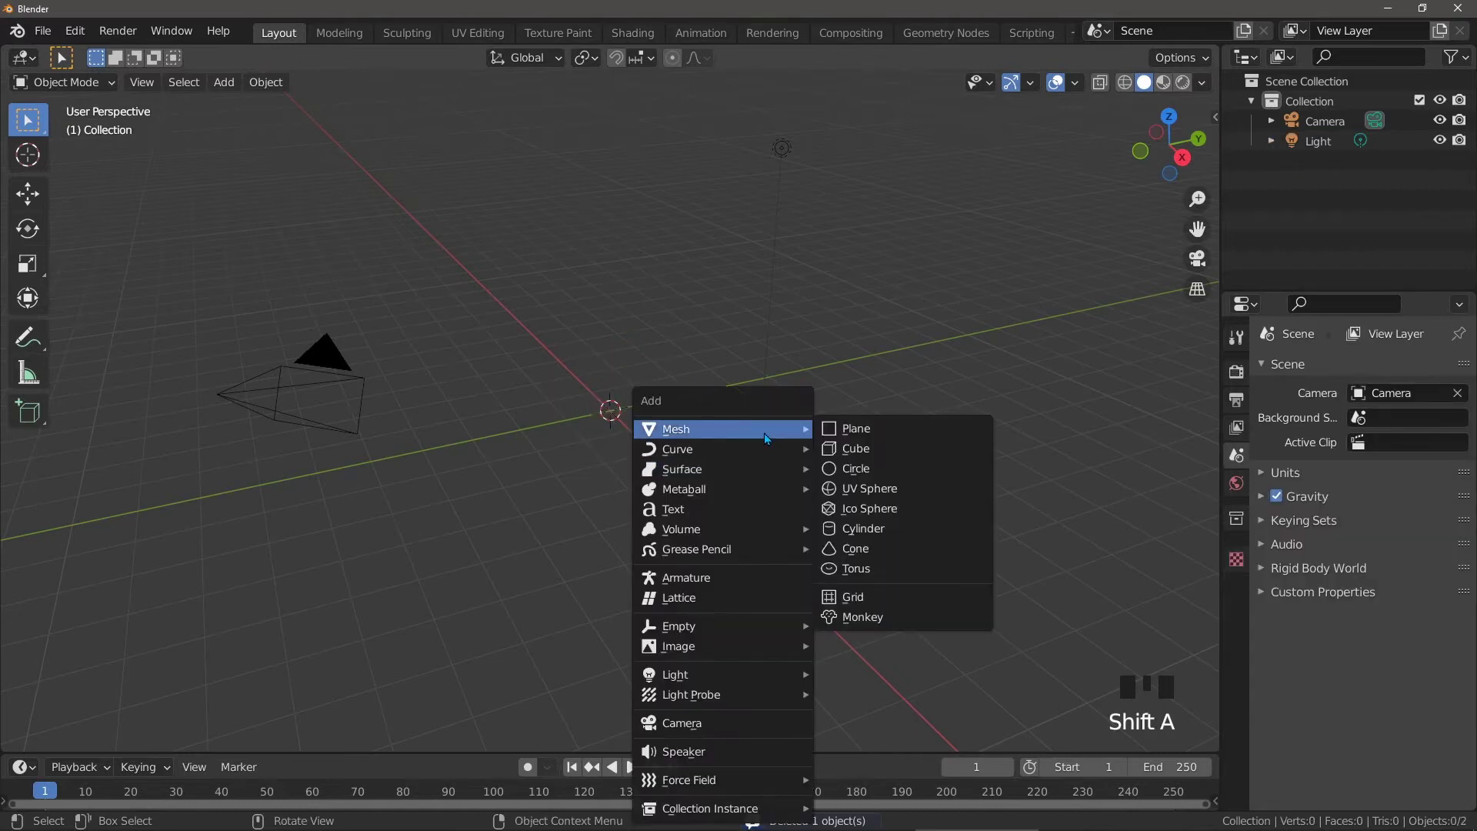
pyautogui.click(898, 547)
pyautogui.scroll(8, 613, 488)
pyautogui.scroll(-1, 613, 488)
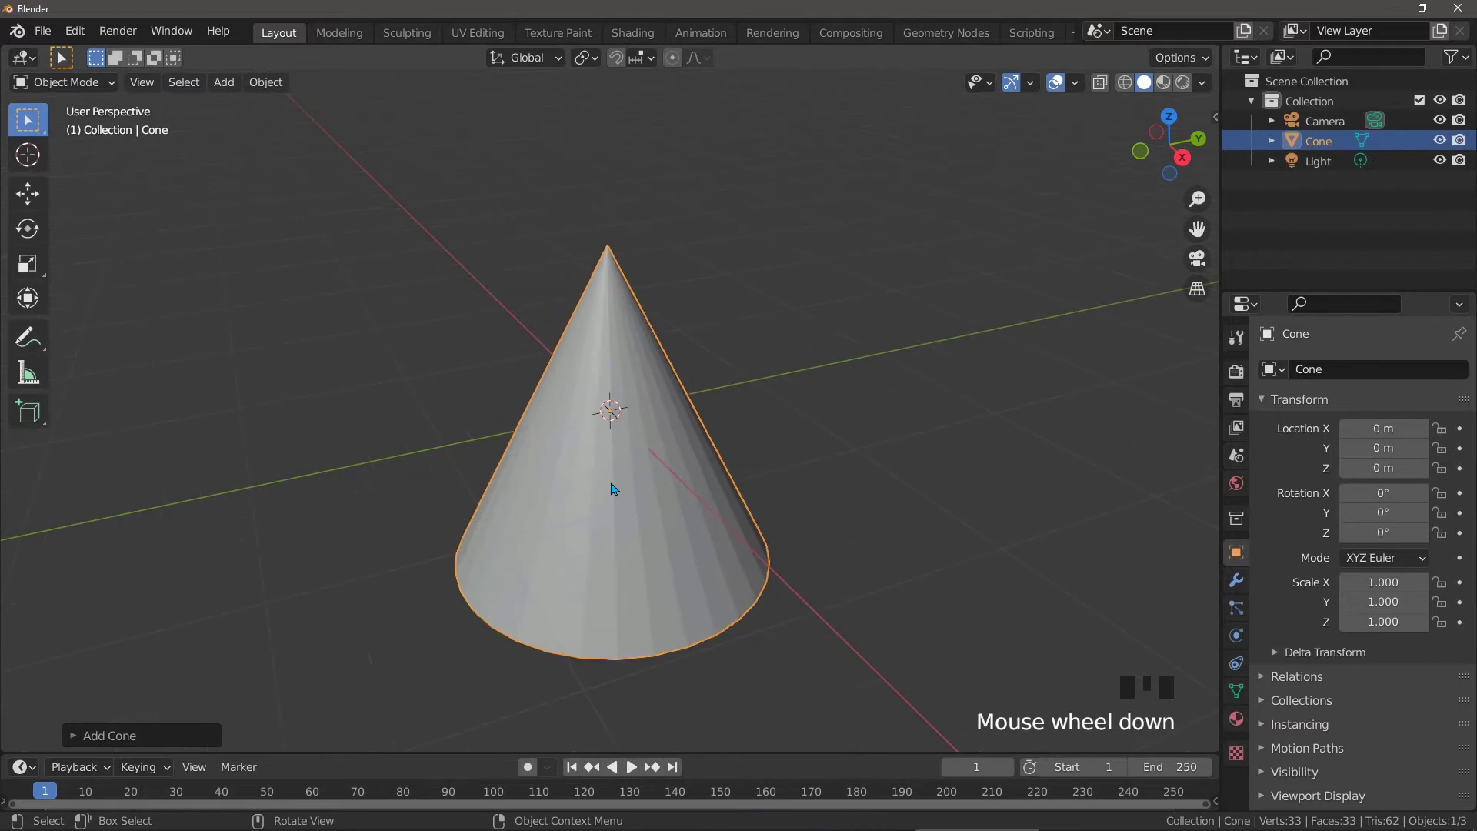
# Step: In Edit Mode with face select, select the cone's base face
pyautogui.press('Tab')
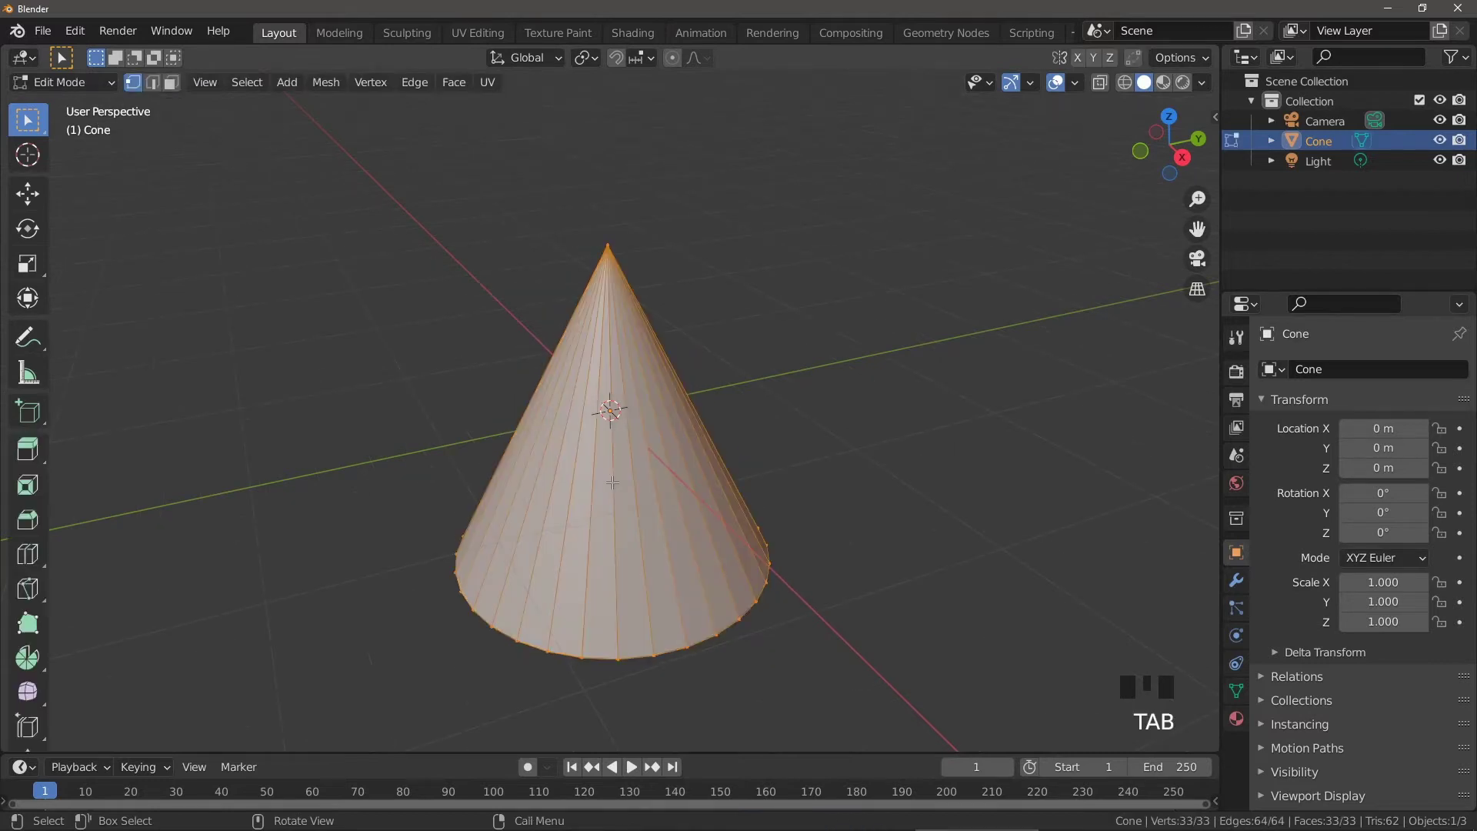
pyautogui.moveTo(619, 485); pyautogui.dragTo(723, 408, button='middle')
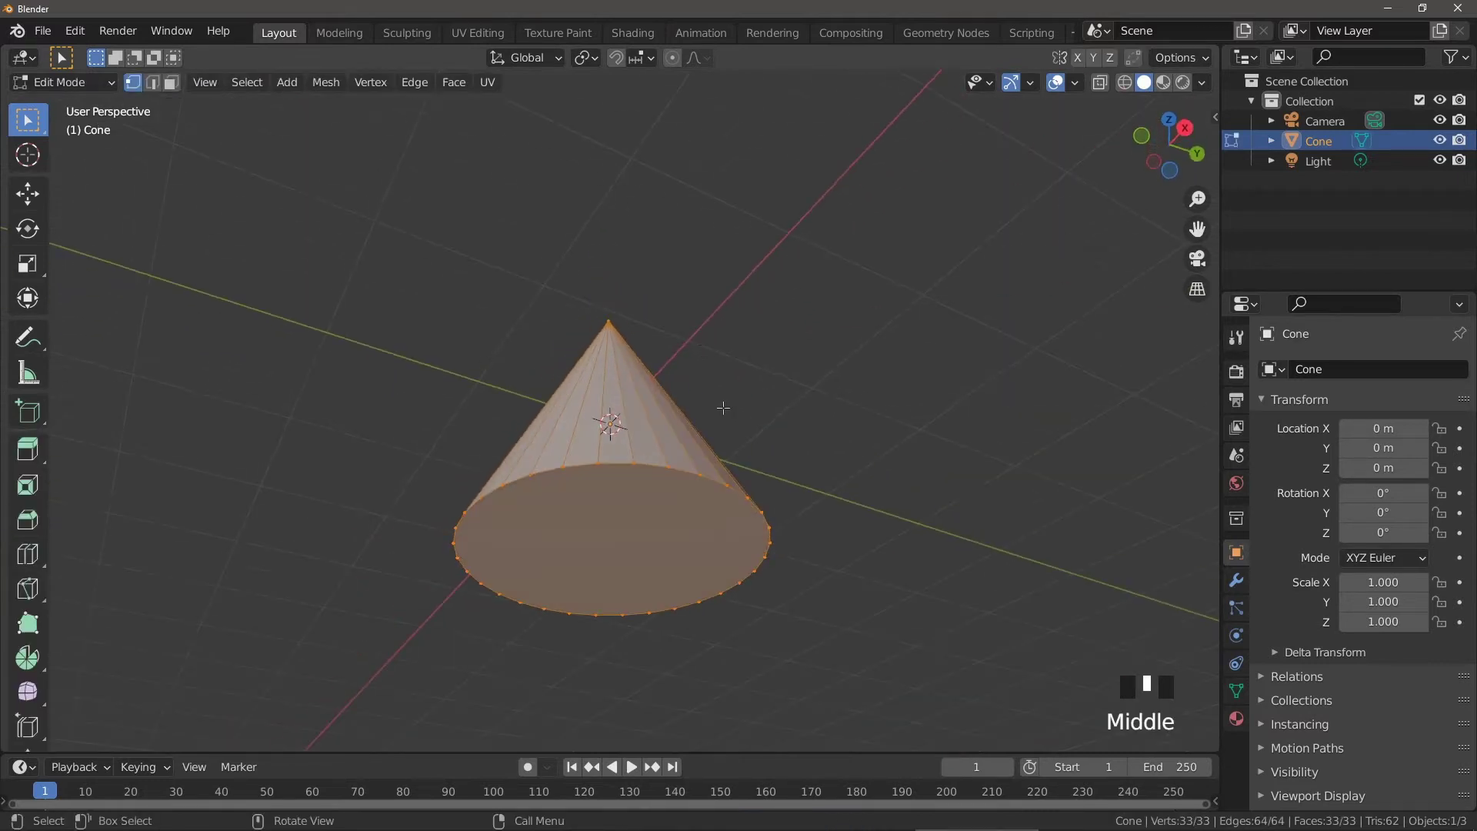
pyautogui.press('3')
pyautogui.click(674, 529)
pyautogui.moveTo(674, 528); pyautogui.dragTo(459, 551, button='middle')
pyautogui.moveTo(608, 476); pyautogui.dragTo(664, 354, button='middle')
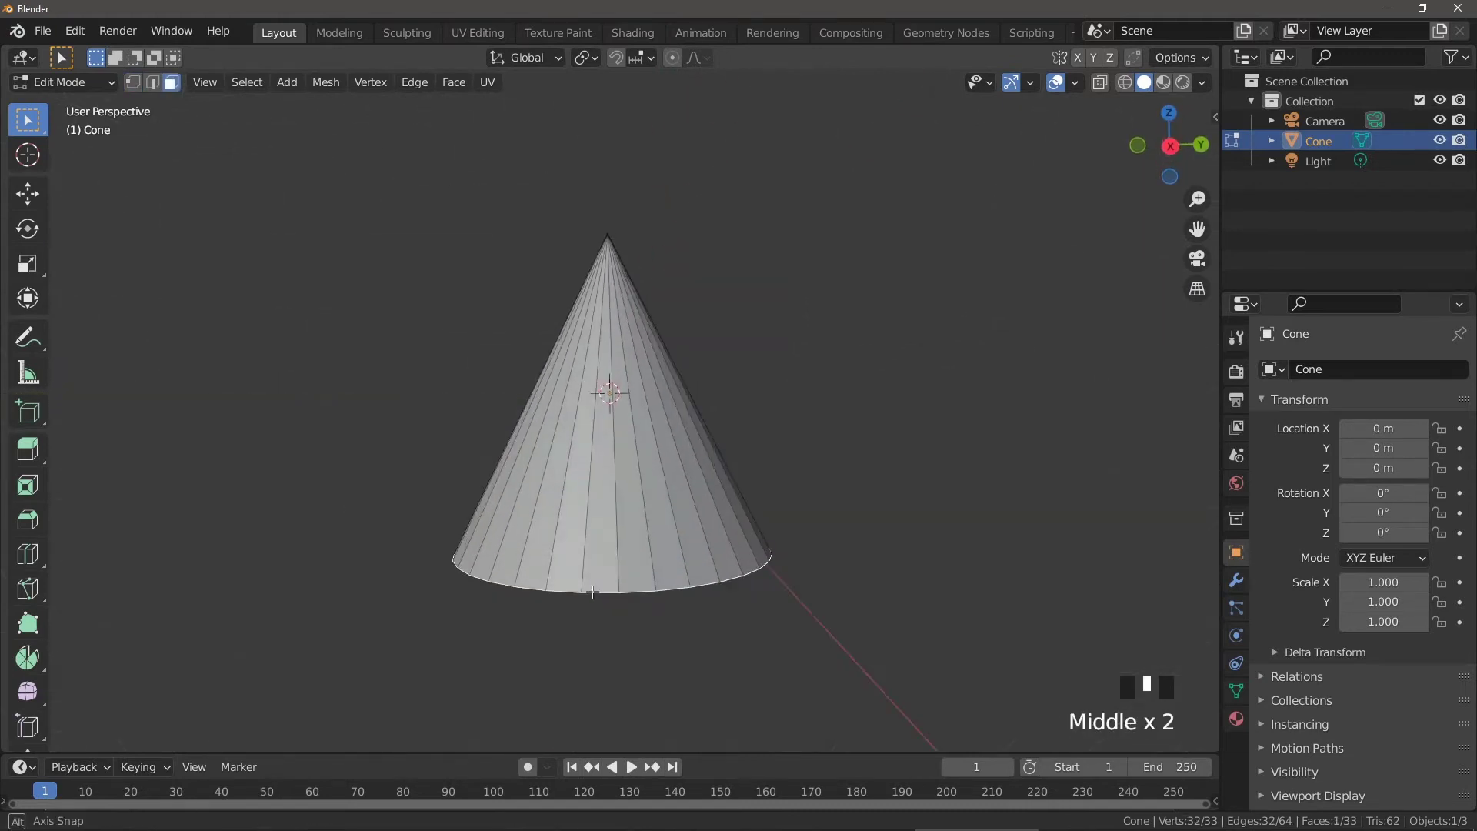
pyautogui.moveTo(574, 302); pyautogui.dragTo(633, 258, button='middle')
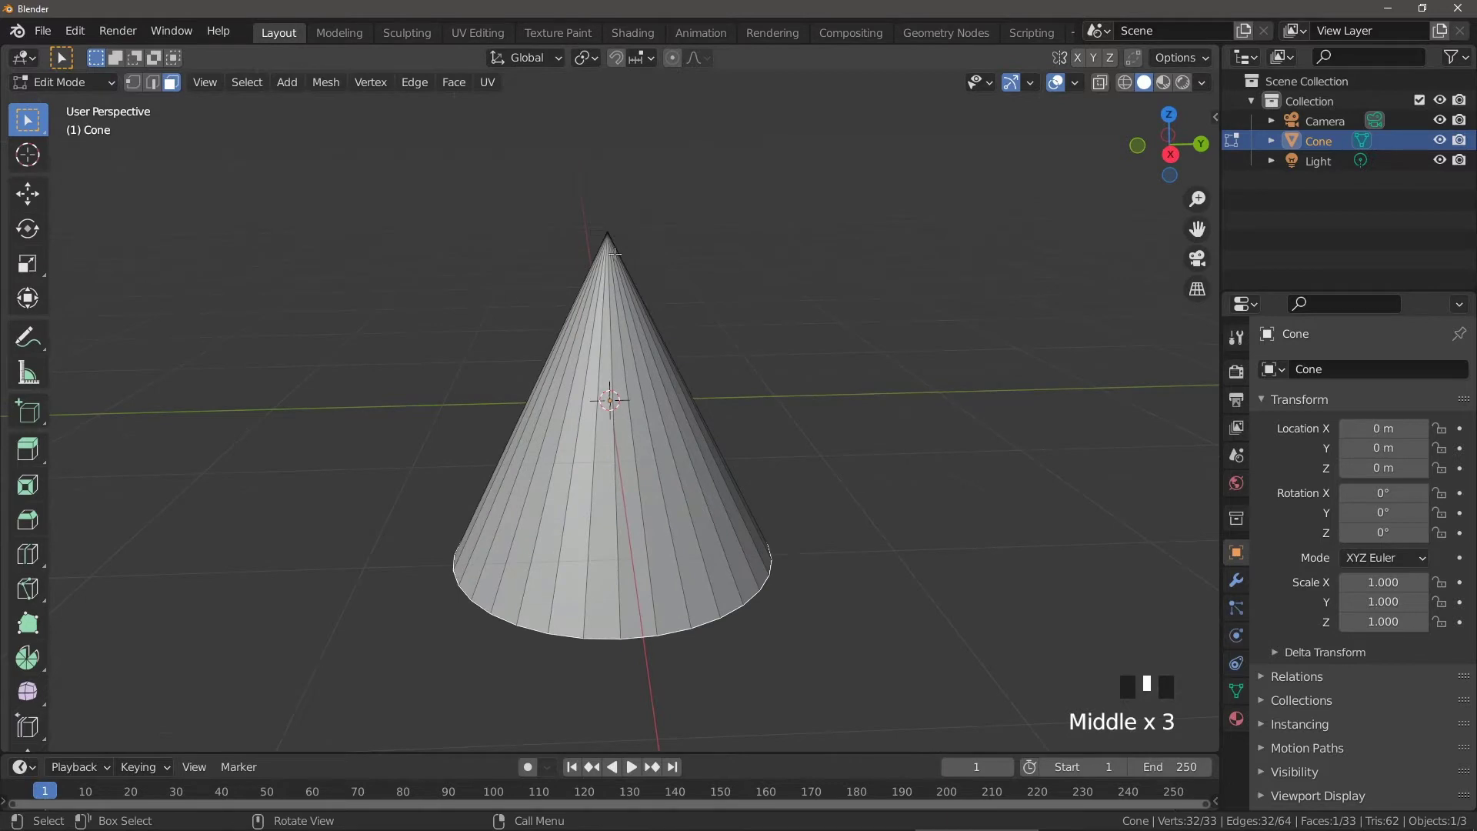
pyautogui.moveTo(621, 480); pyautogui.dragTo(644, 459, button='middle')
pyautogui.scroll(-2, 588, 471)
# Step: Back in Object Mode, smooth the cone with a level 3 Subdivision modifier
pyautogui.press('Tab')
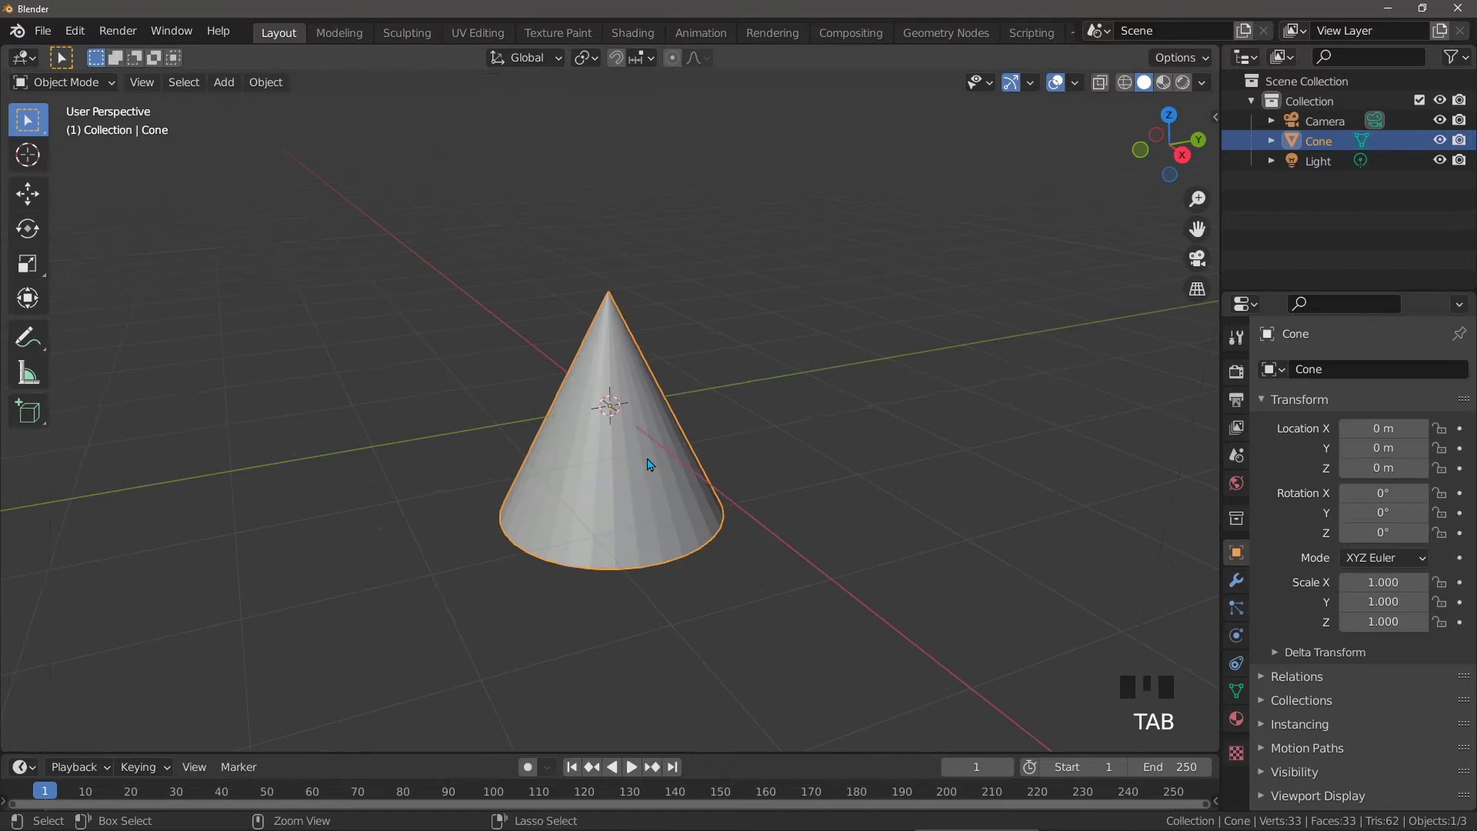
pyautogui.hotkey('ctrl', '3')
pyautogui.scroll(1, 690, 485)
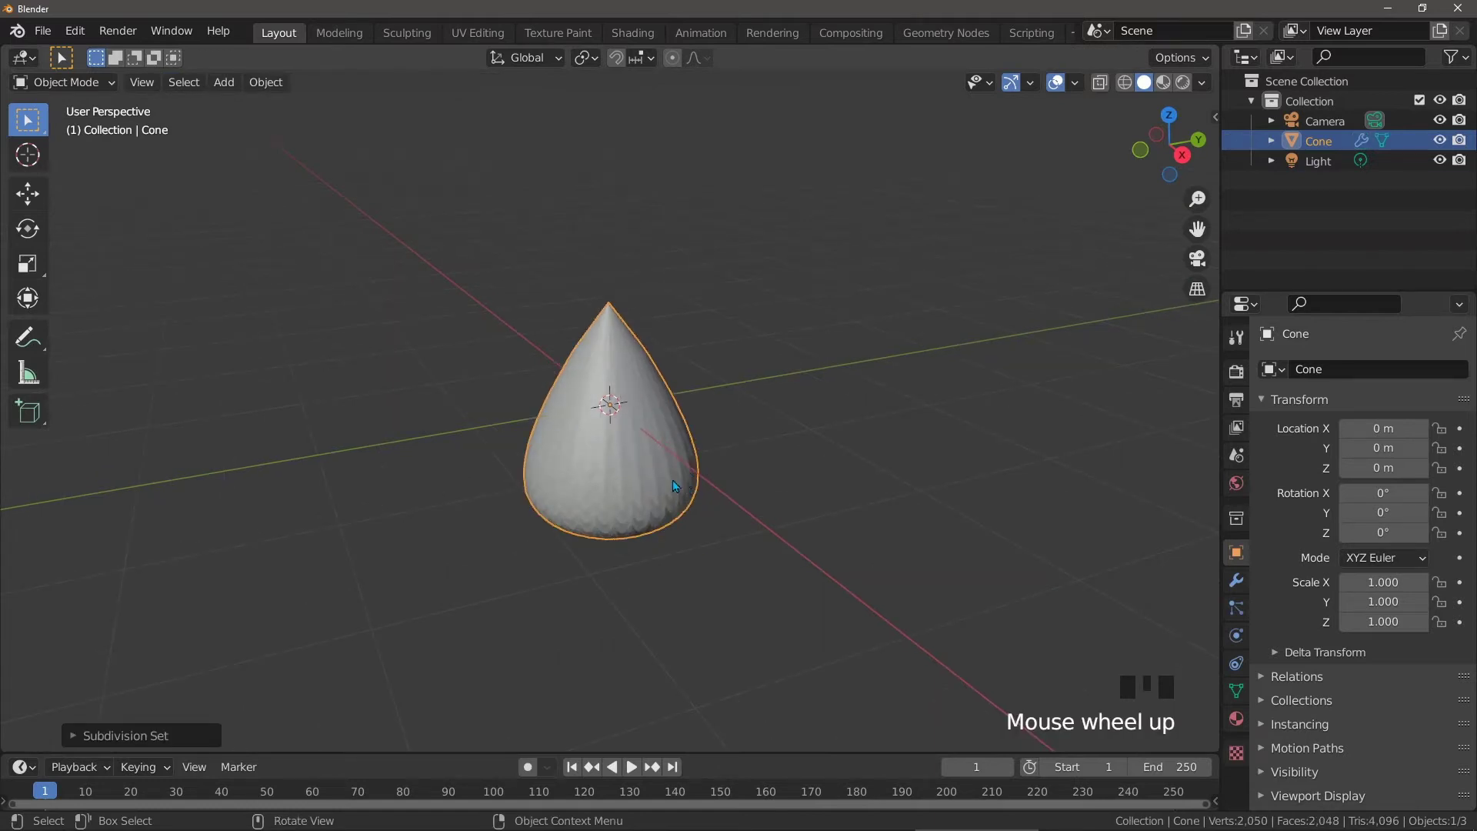
pyautogui.rightClick(611, 444)
pyautogui.moveTo(696, 480); pyautogui.dragTo(646, 461, button='middle')
pyautogui.scroll(2, 650, 507)
pyautogui.scroll(-2, 636, 461)
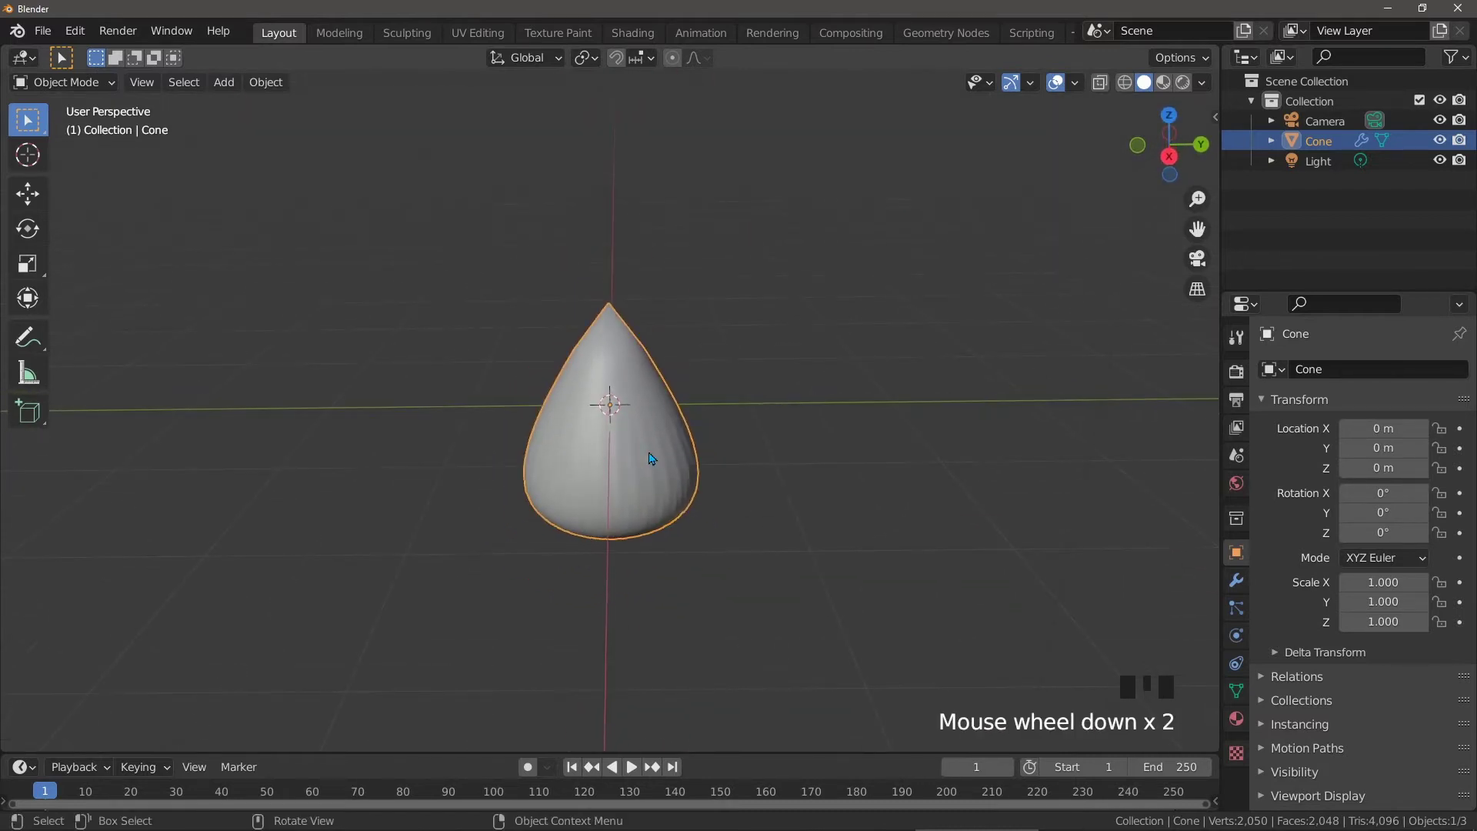
# Step: Delete the subdivided cone
pyautogui.press('Tab')
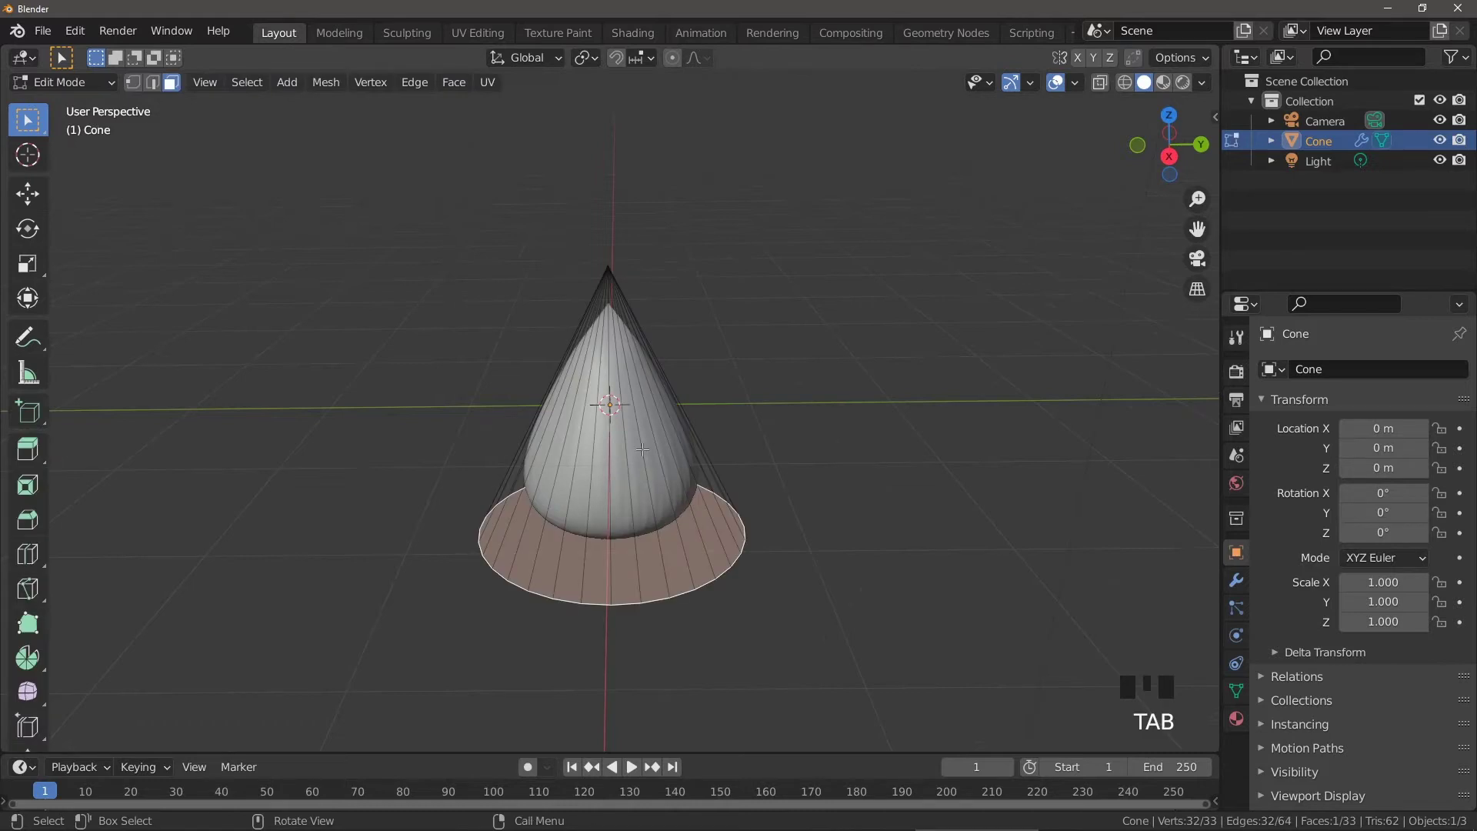
pyautogui.press('Tab')
pyautogui.click(653, 439)
pyautogui.press('Delete')
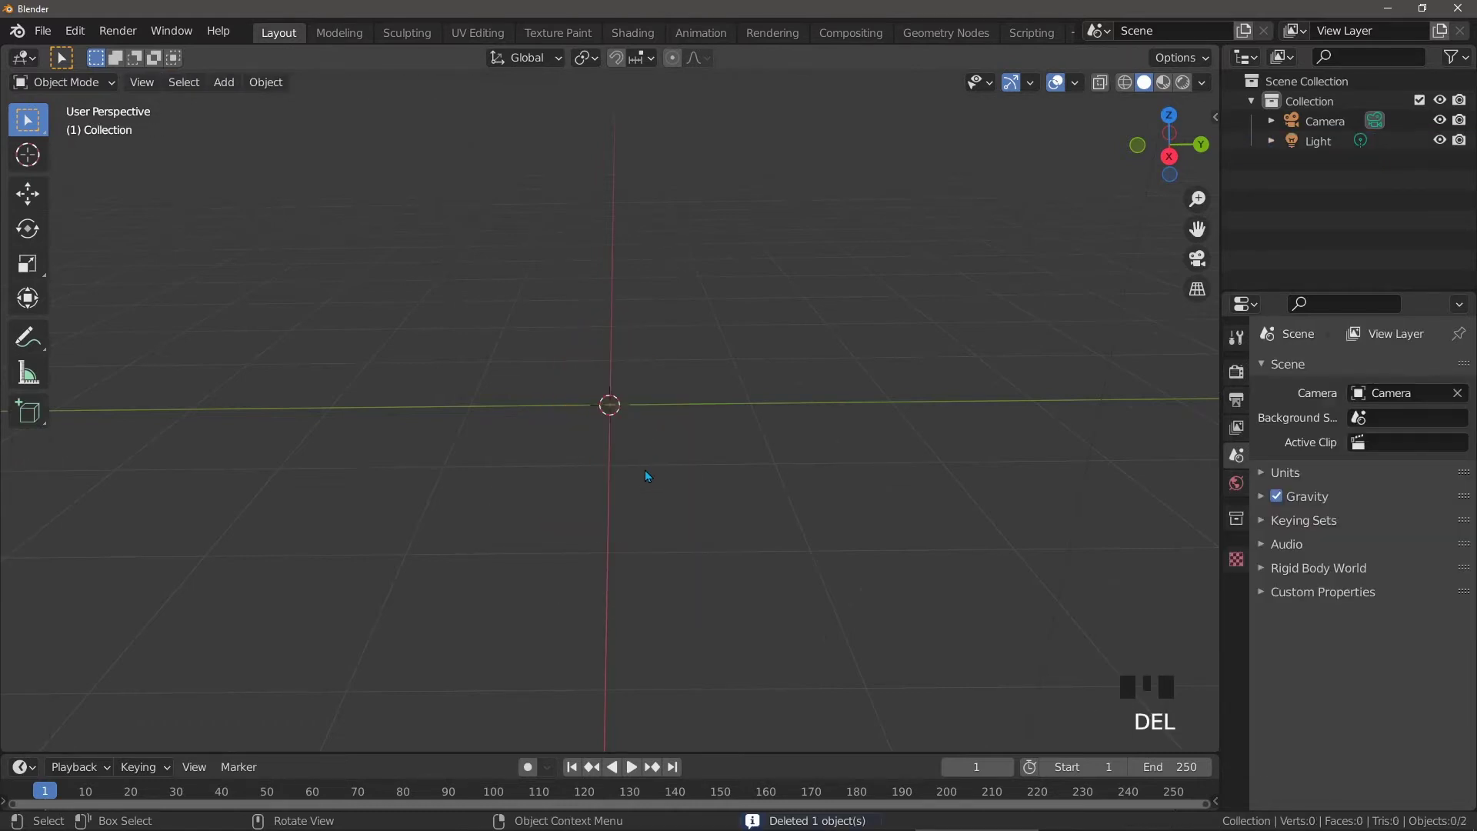
# Step: Add a new cube and enter Edit Mode with nothing selected
pyautogui.moveTo(644, 474); pyautogui.dragTo(663, 469, button='middle')
pyautogui.hotkey('shift', 'a')
pyautogui.moveTo(664, 471)
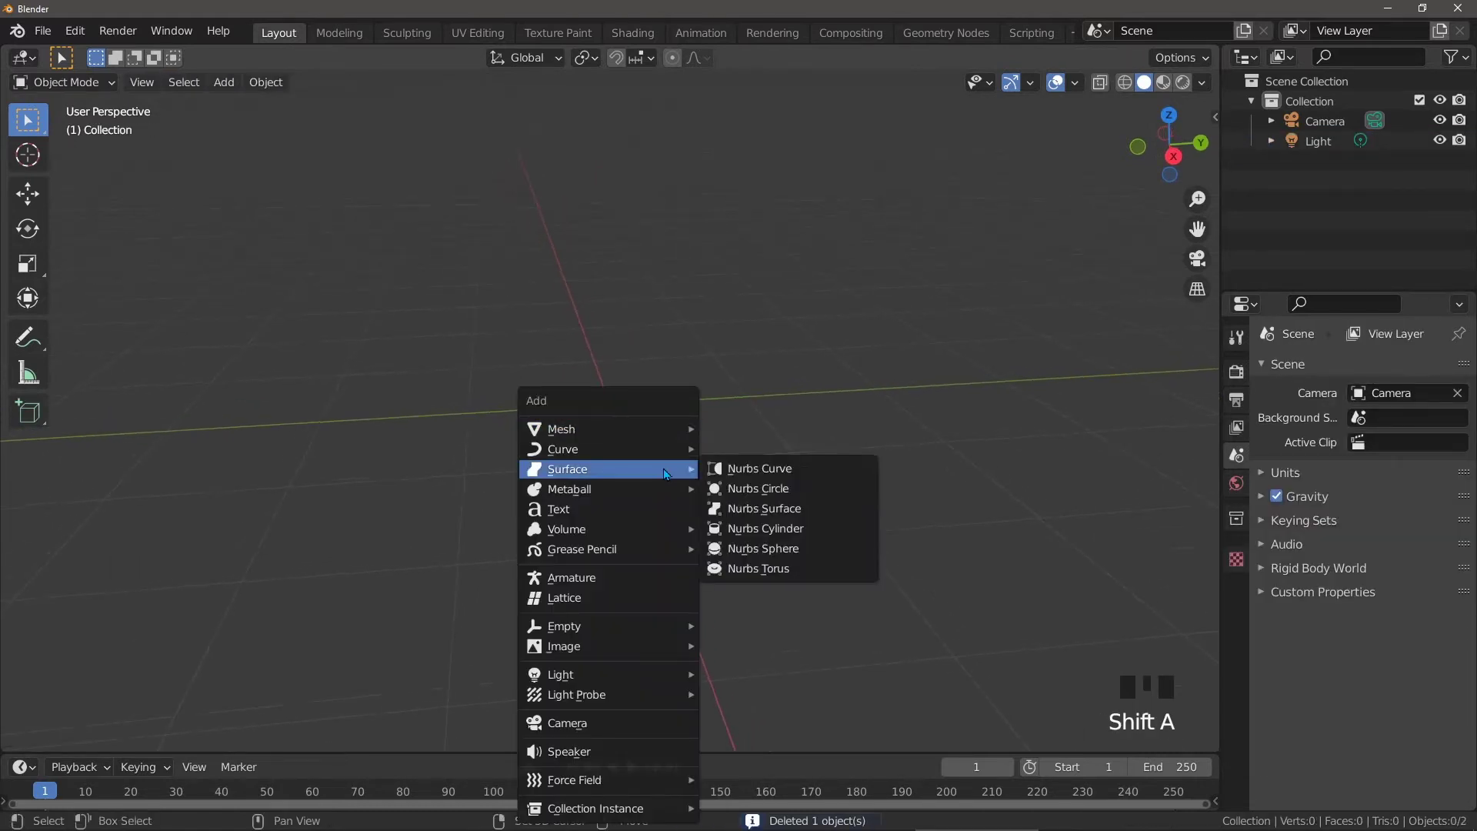
pyautogui.moveTo(645, 426)
pyautogui.click(765, 448)
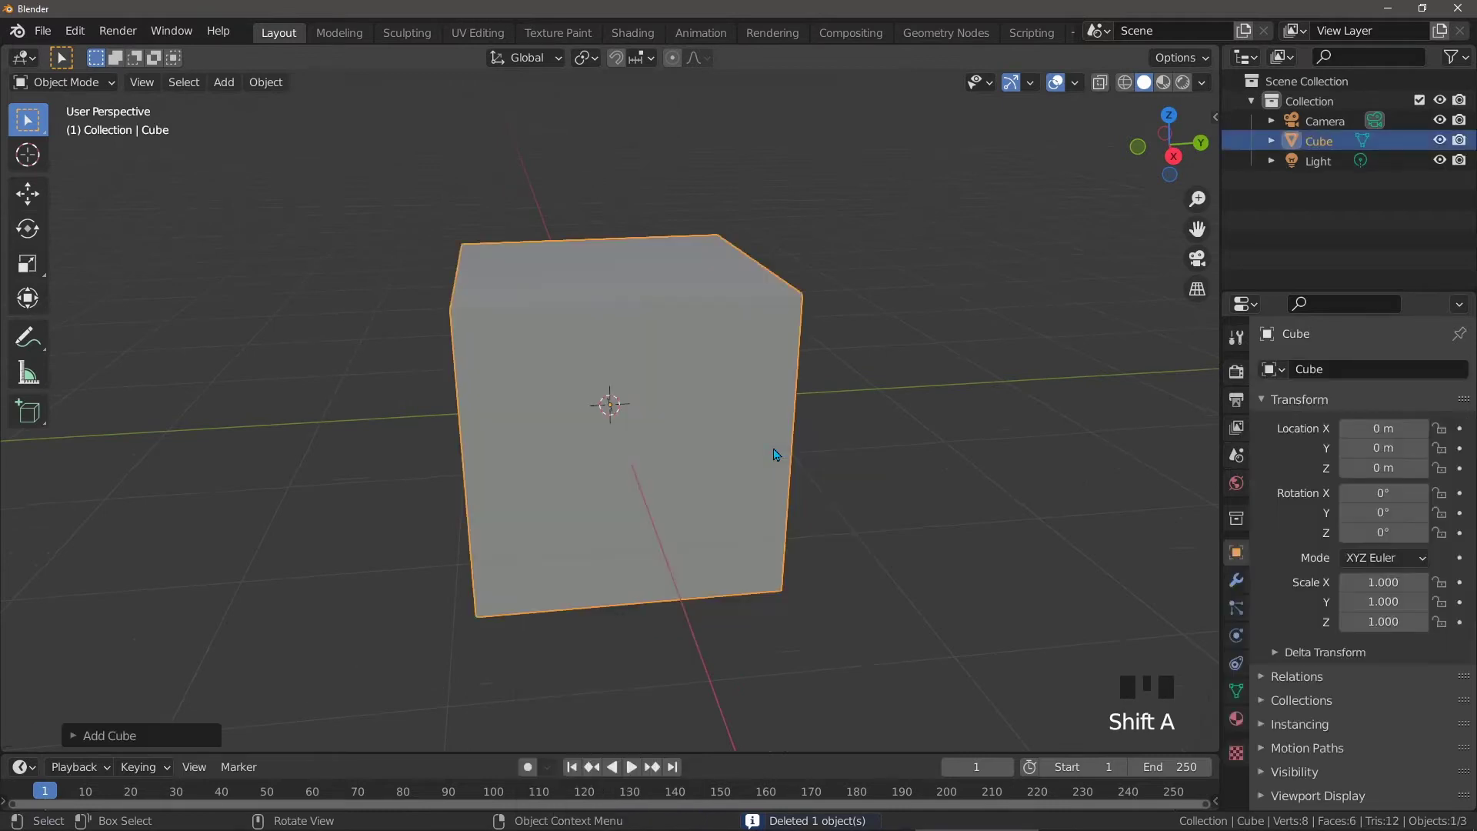
pyautogui.moveTo(777, 454); pyautogui.dragTo(703, 476, button='middle')
pyautogui.press('Tab')
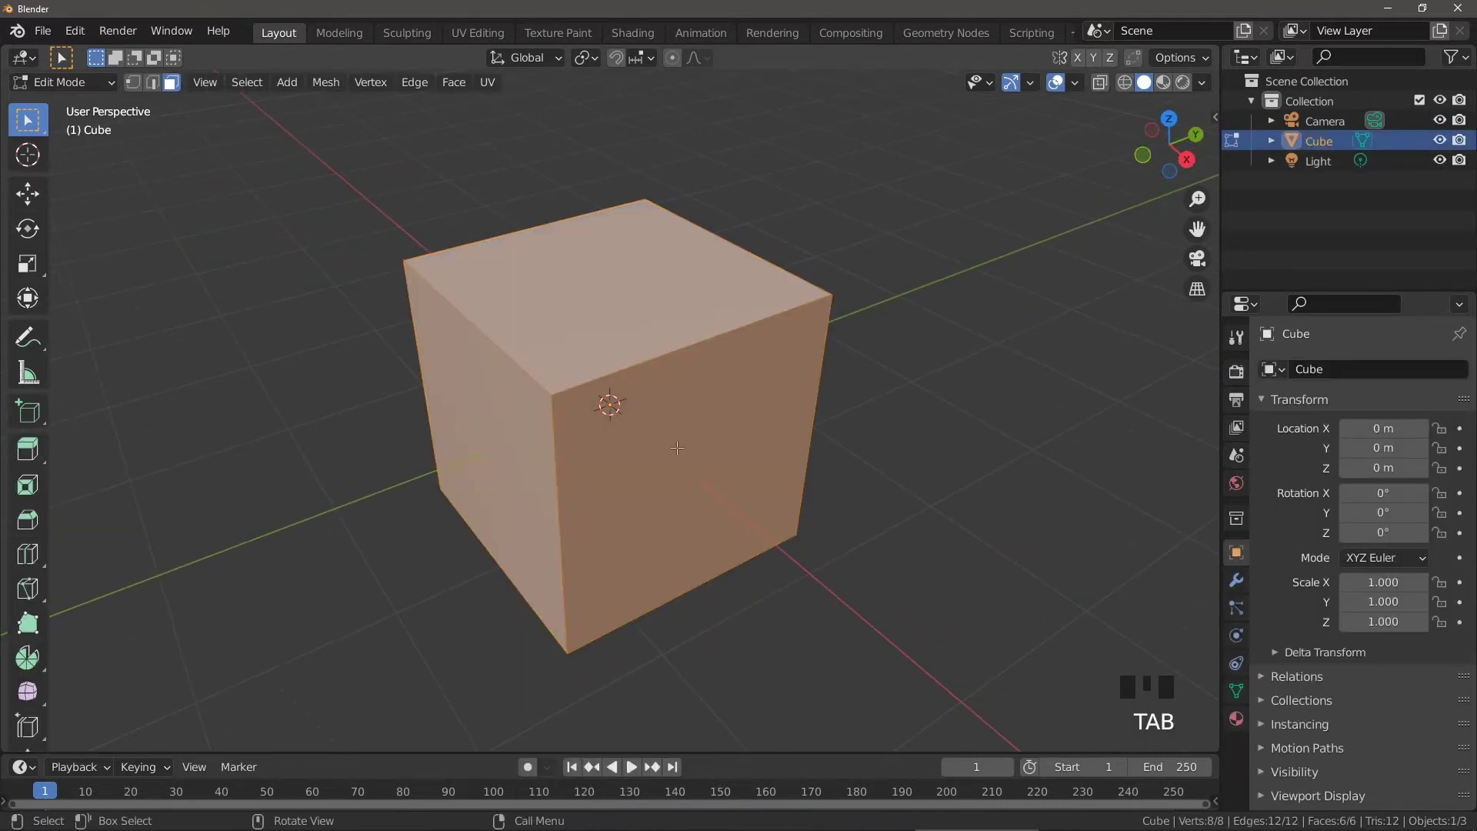
pyautogui.click(1011, 375)
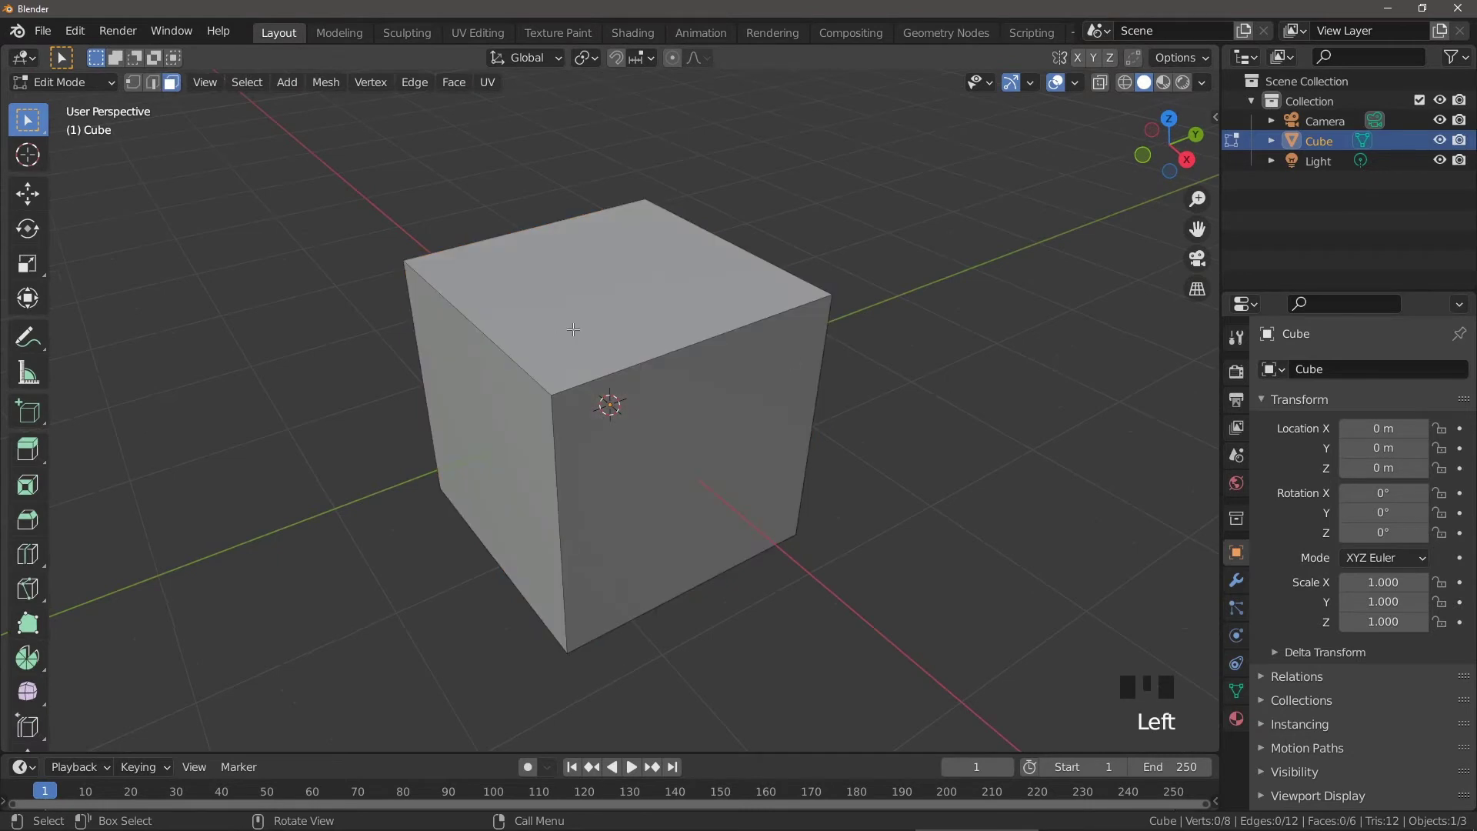
# Step: Cut two perpendicular centred edge loops through the cube
pyautogui.hotkey('ctrl', 'r')
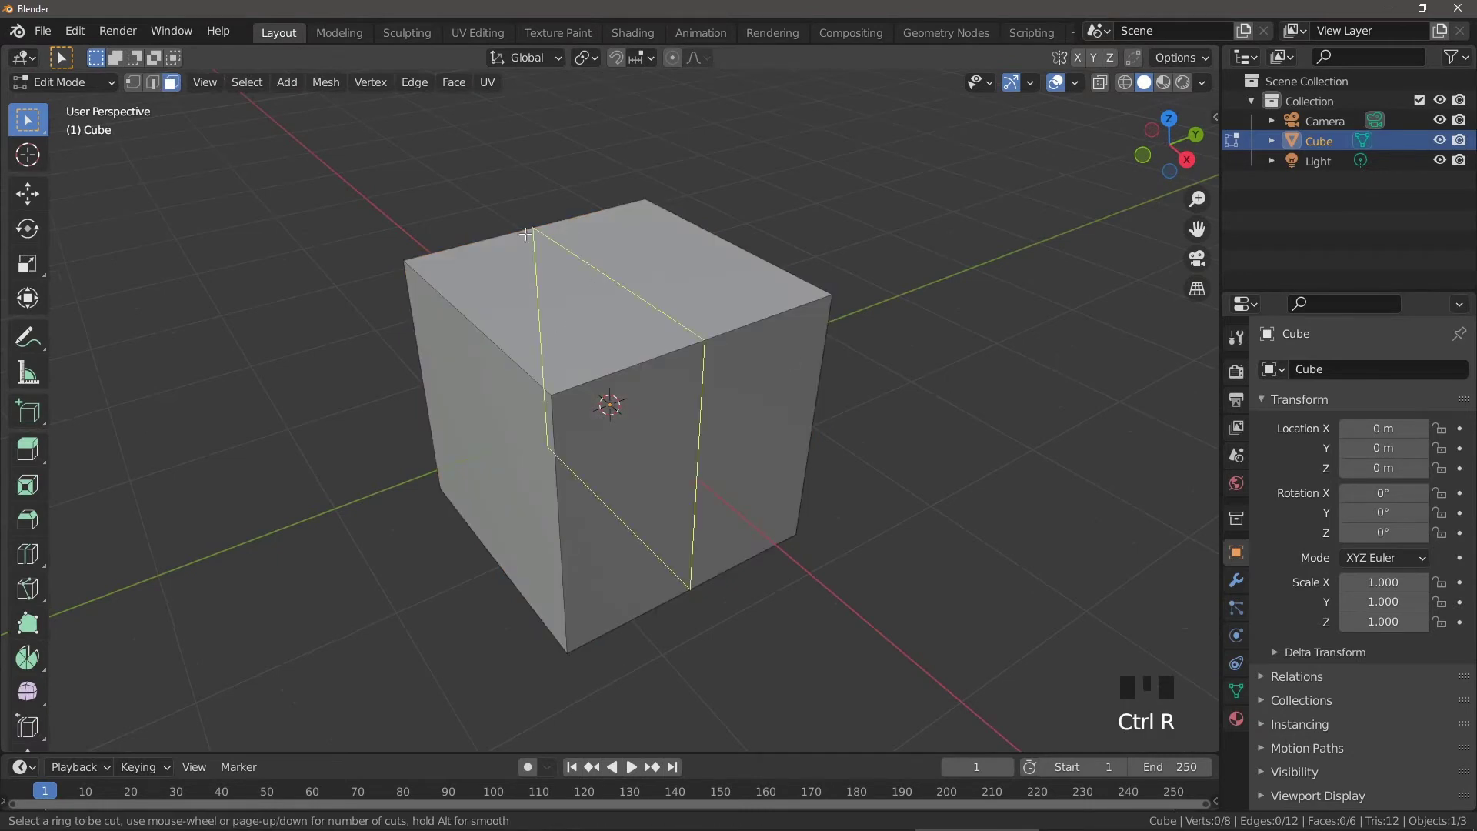
pyautogui.click(496, 321)
pyautogui.rightClick(497, 321)
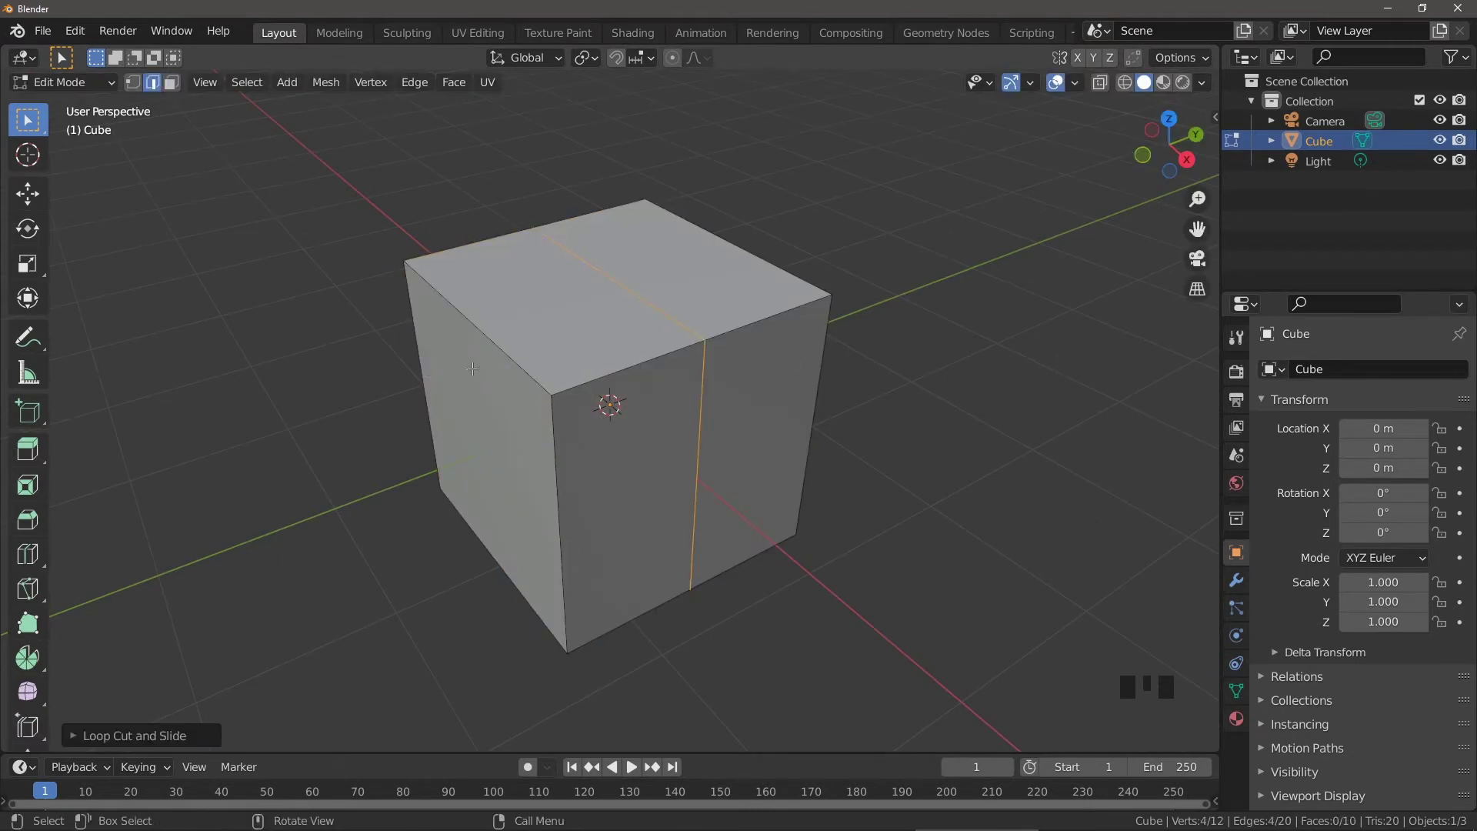
pyautogui.hotkey('ctrl', 'r')
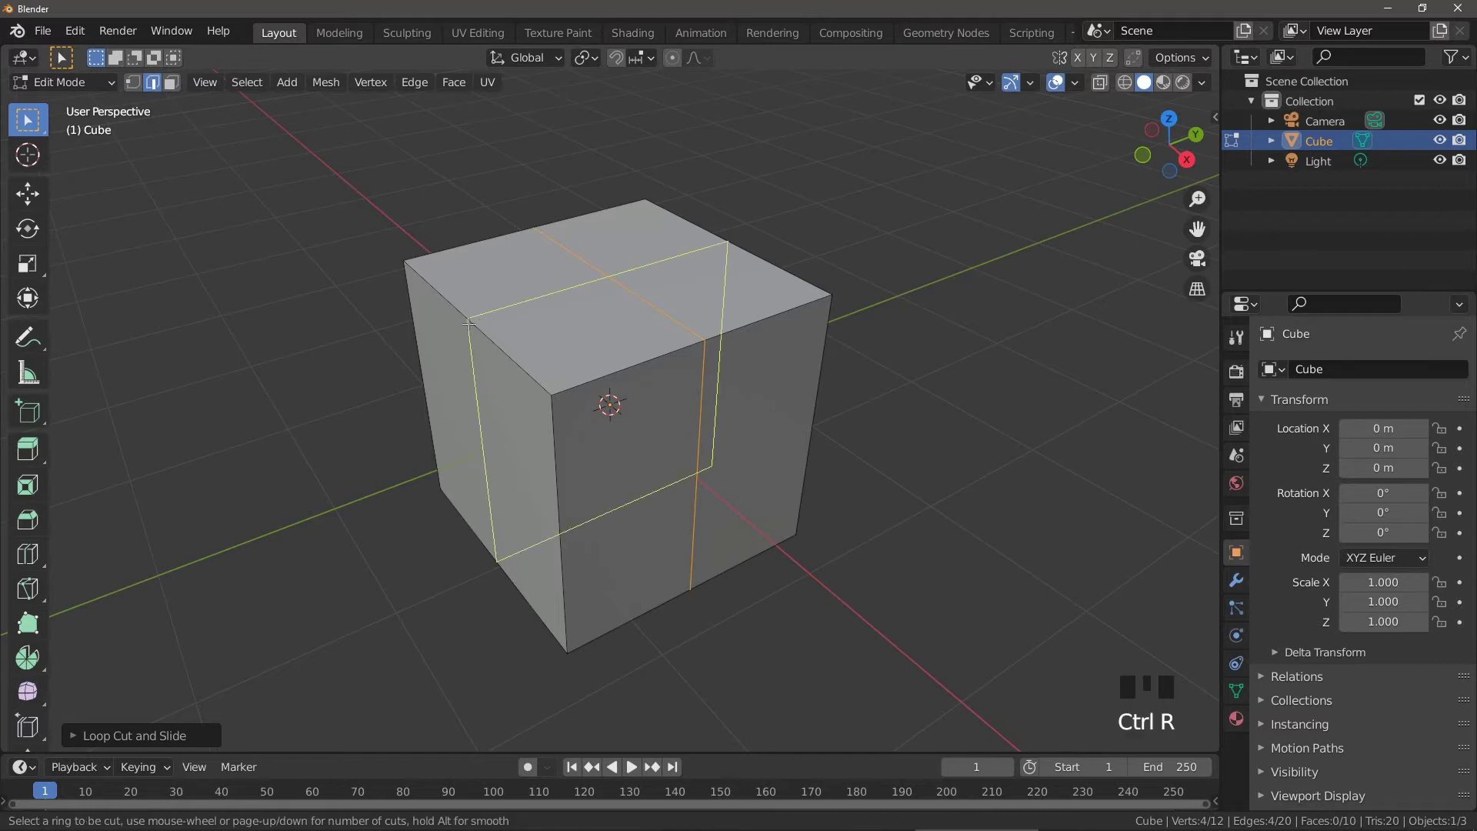
pyautogui.rightClick(488, 324)
pyautogui.hotkey('ctrl', 'r')
pyautogui.click(472, 327)
pyautogui.click(469, 327)
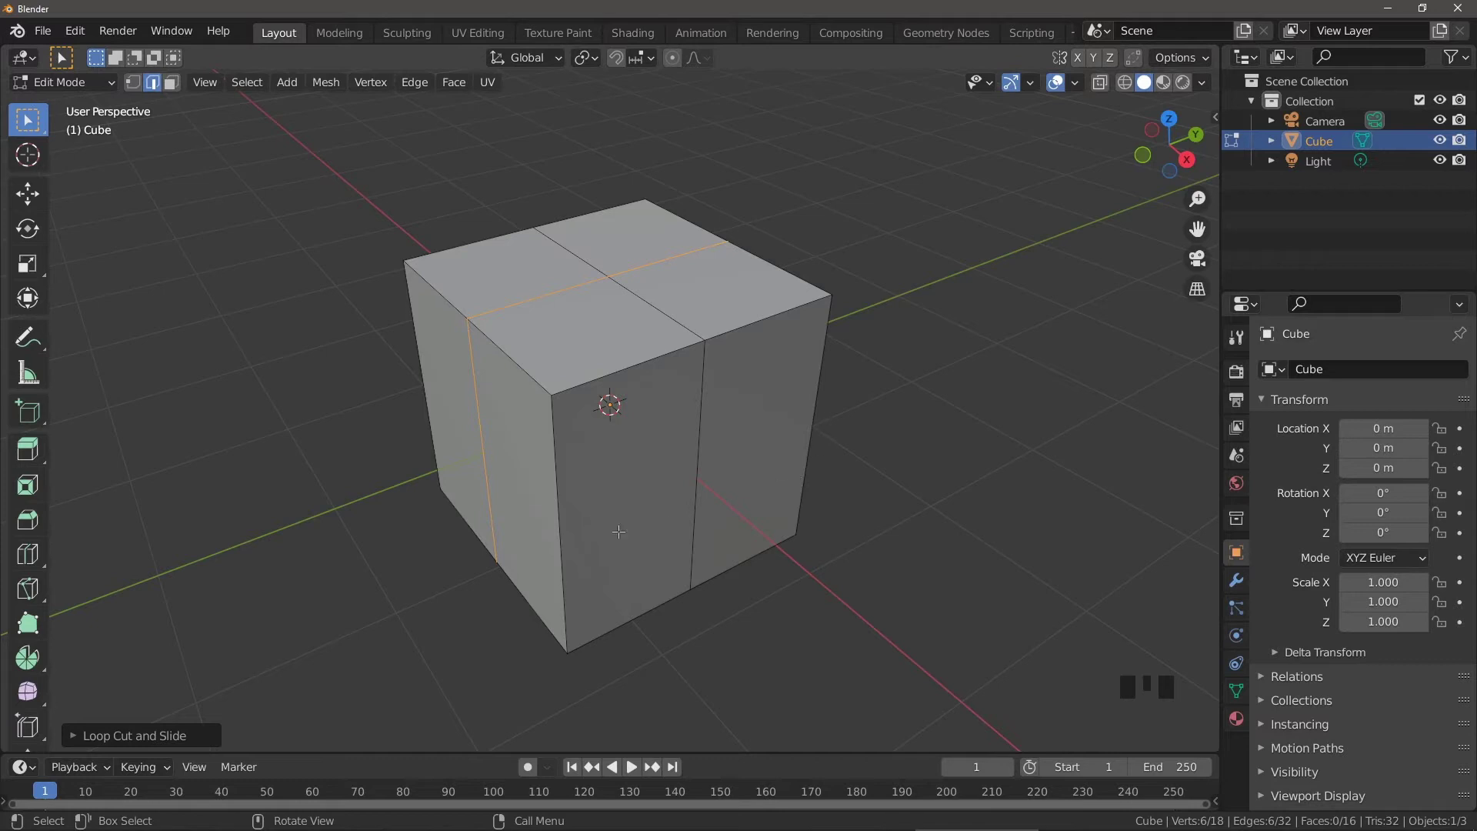
pyautogui.moveTo(602, 583); pyautogui.dragTo(587, 435, button='middle')
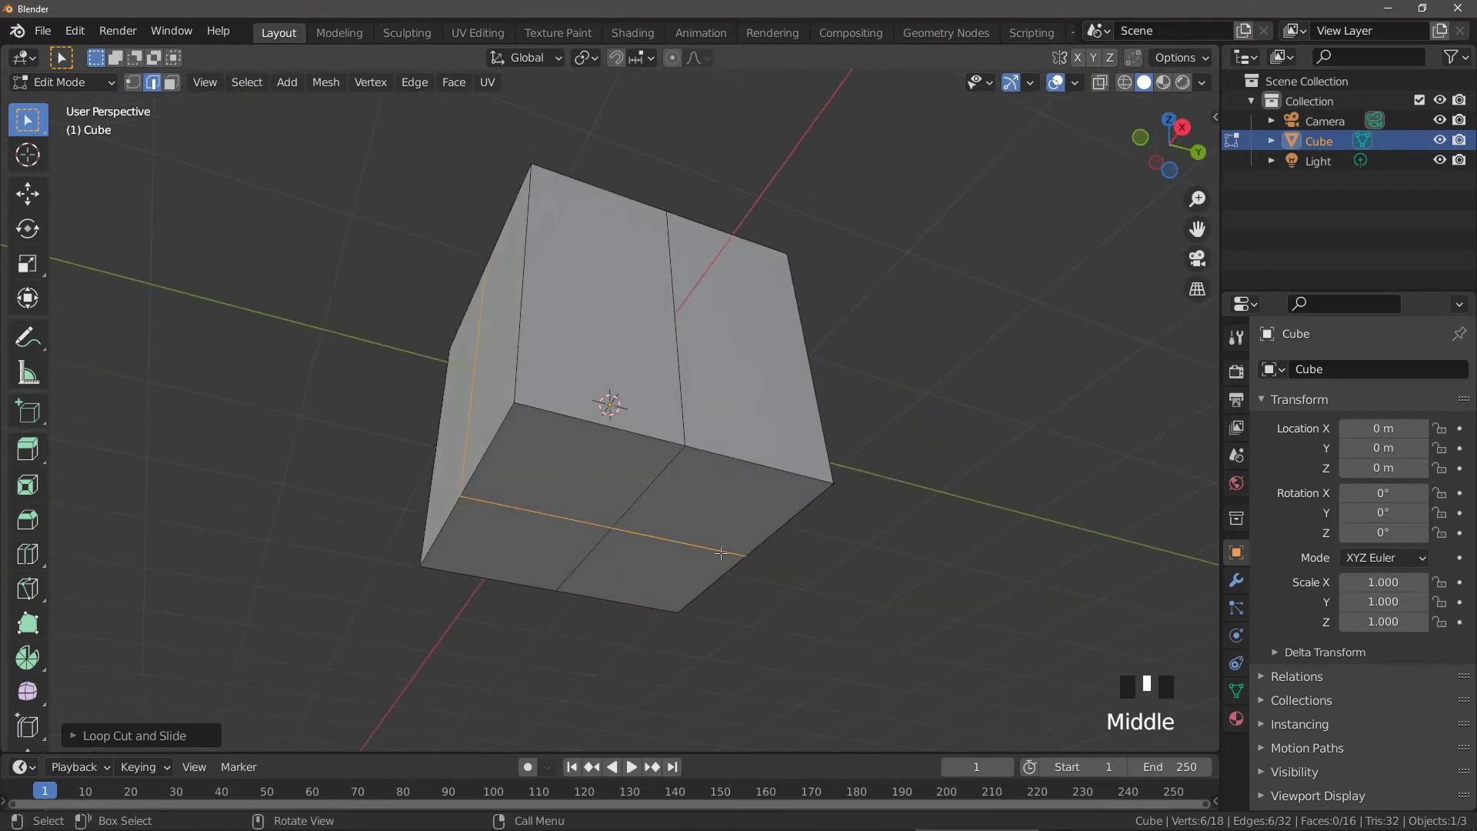
# Step: Select the cube's four bottom faces in face select mode
pyautogui.press('3')
pyautogui.click(554, 459)
pyautogui.keyDown('shift'); pyautogui.click(723, 499); pyautogui.keyUp('shift')
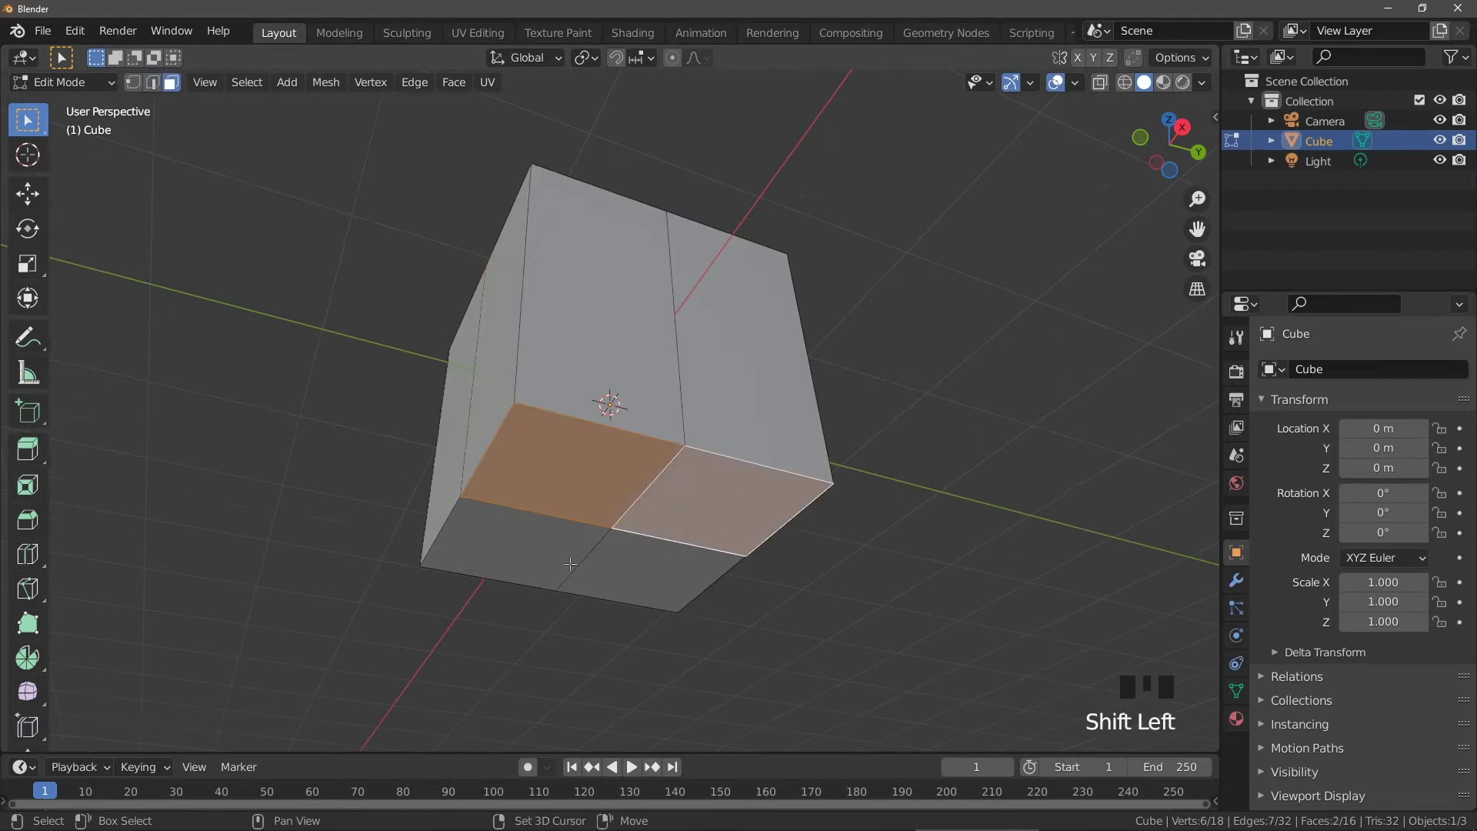
pyautogui.keyDown('shift'); pyautogui.click(570, 563); pyautogui.keyUp('shift')
pyautogui.keyDown('shift'); pyautogui.click(656, 575); pyautogui.keyUp('shift')
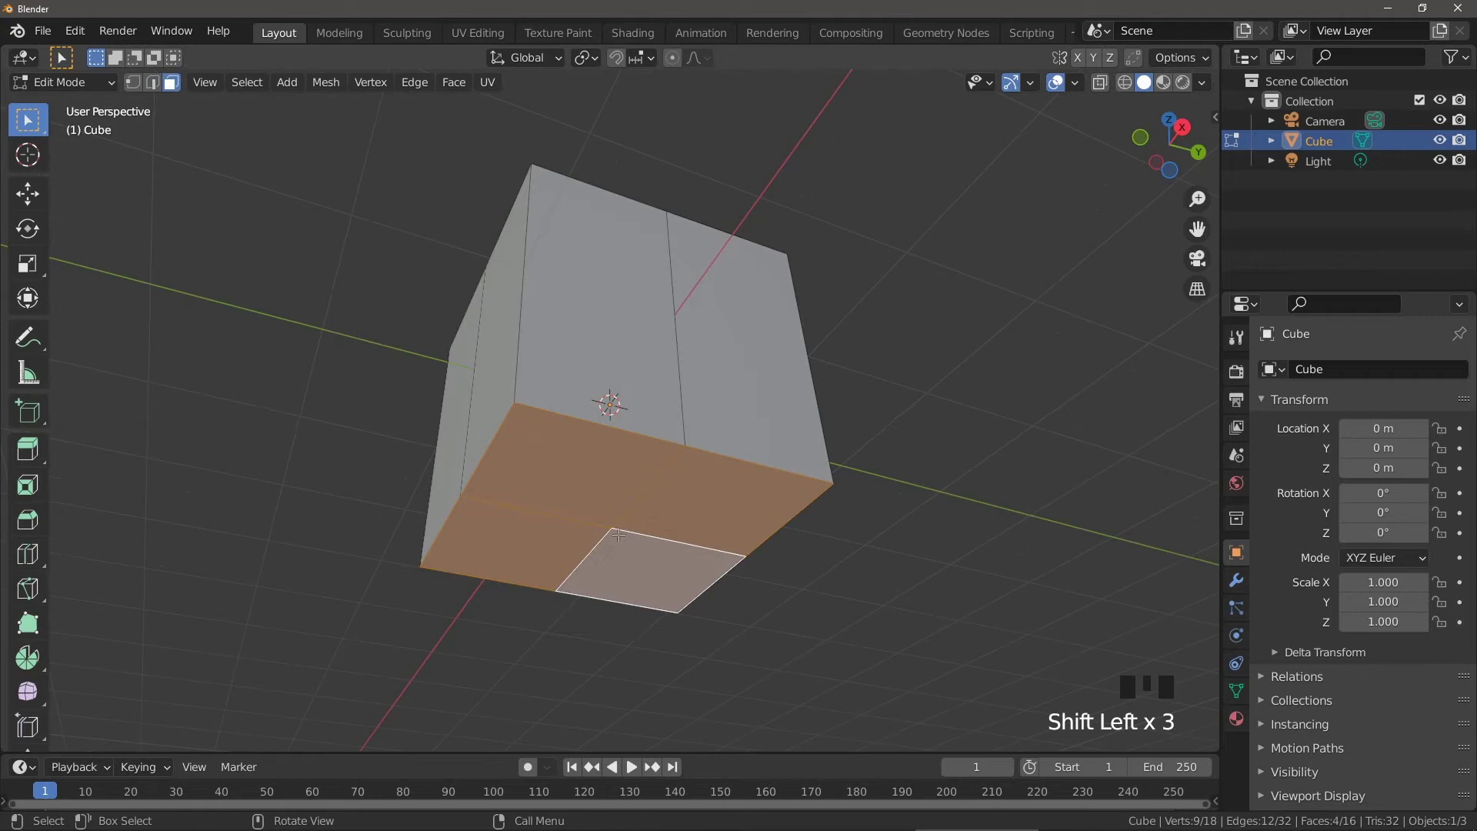
# Step: Round the selected bottom faces with LoopTools Circle from the sidebar's Edit tab
pyautogui.click(1215, 117)
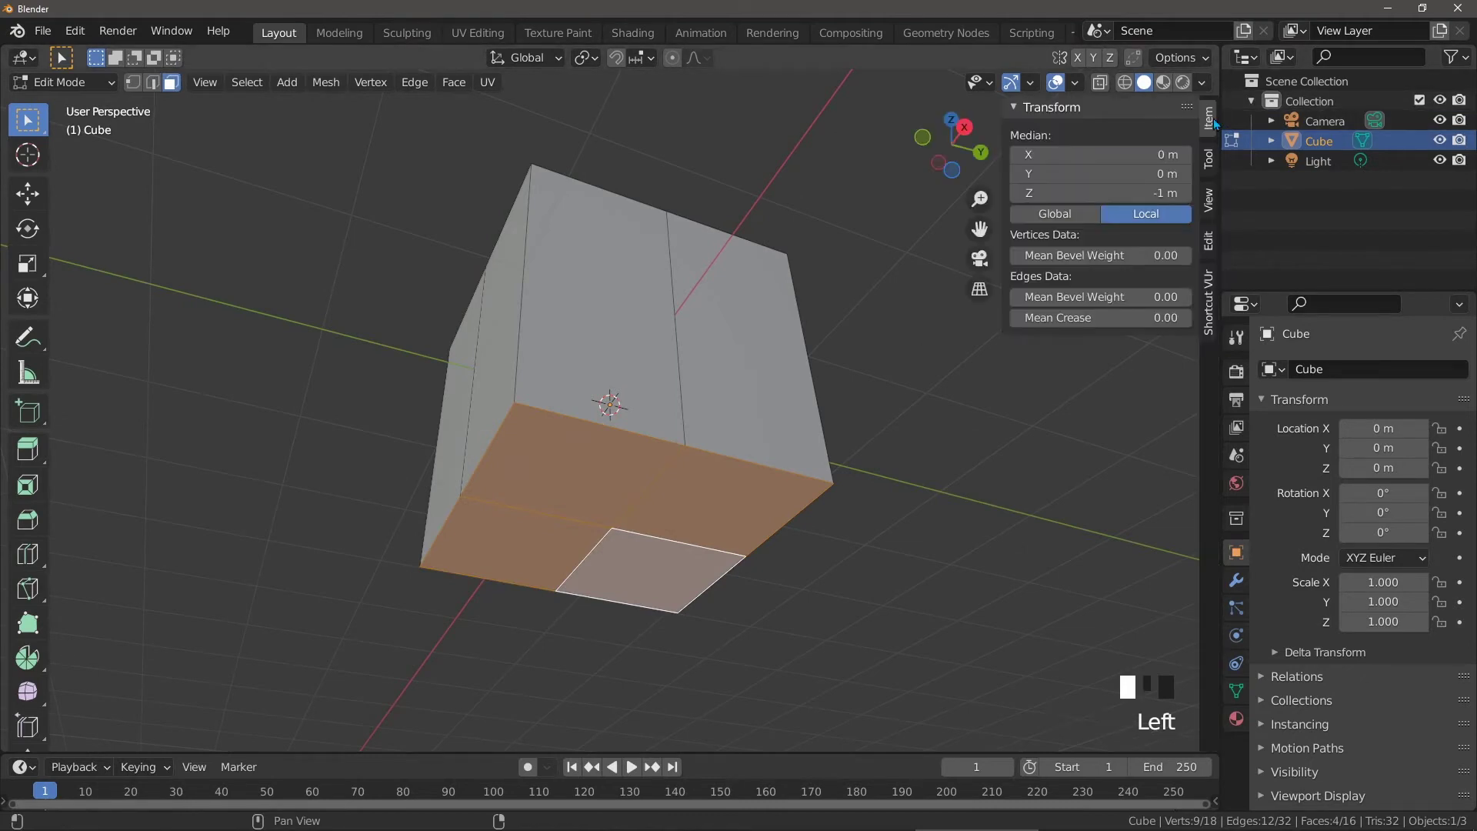
pyautogui.click(1209, 242)
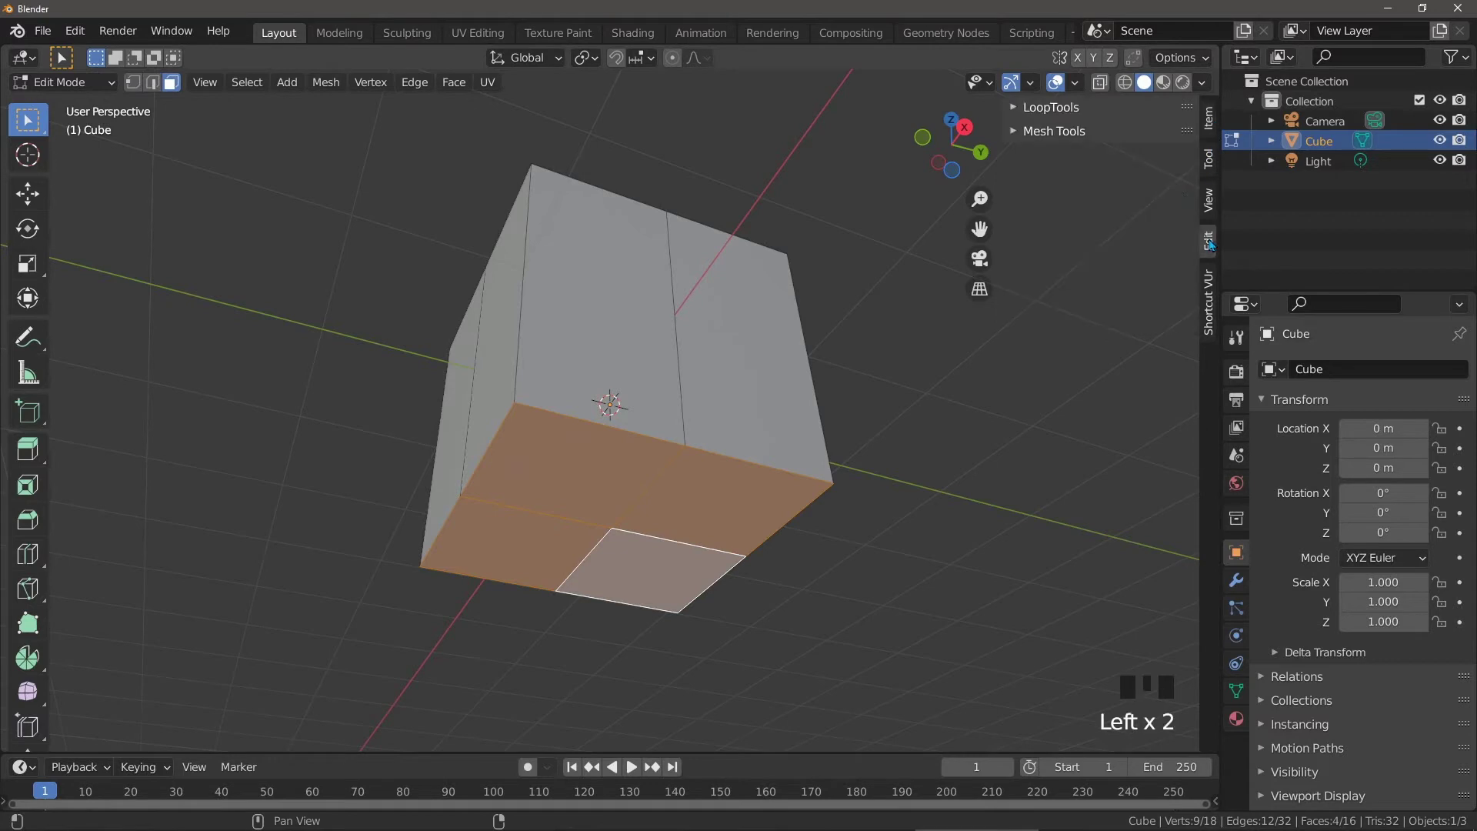
pyautogui.click(1014, 108)
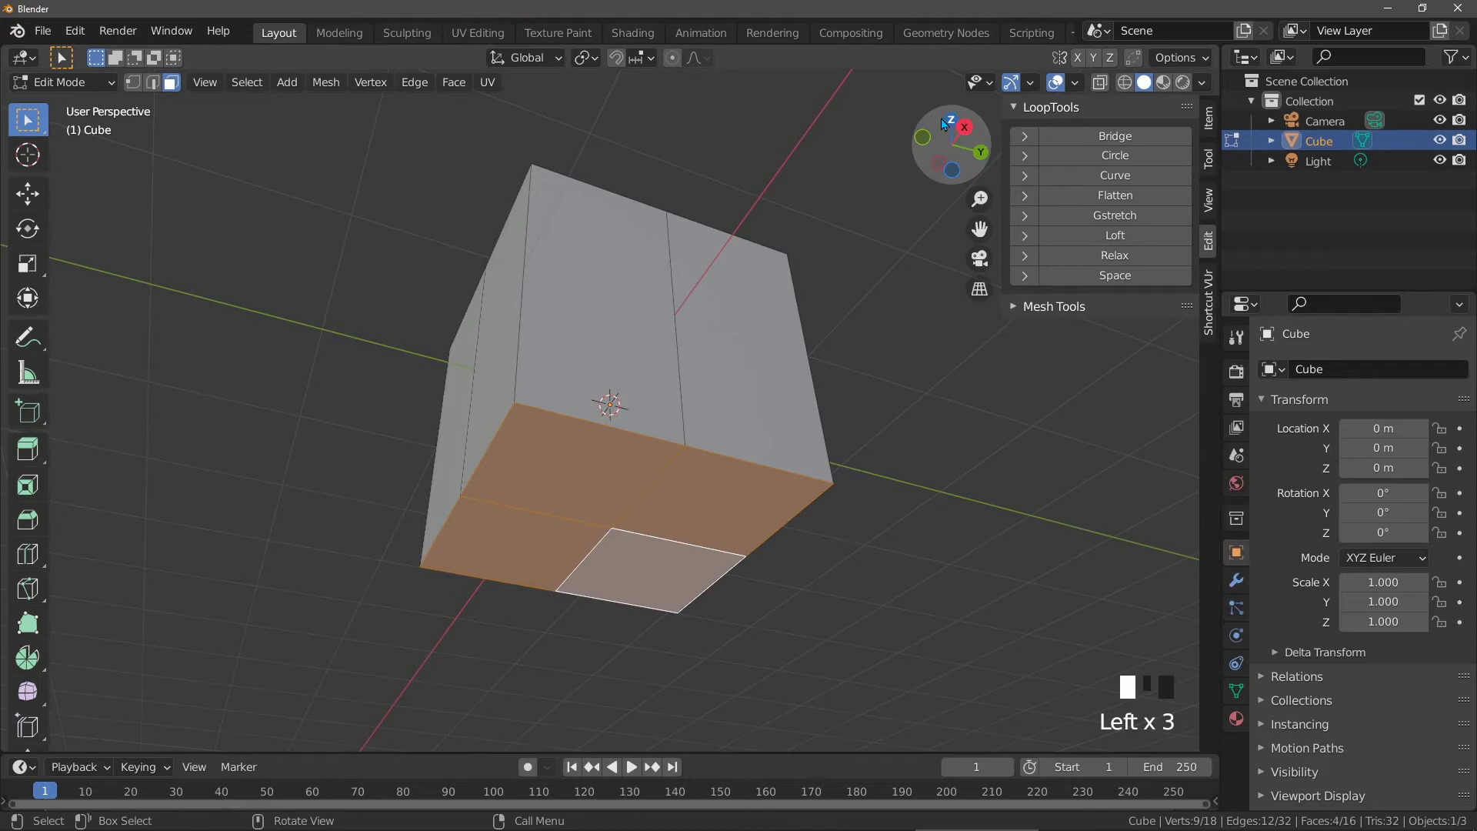
pyautogui.click(1137, 160)
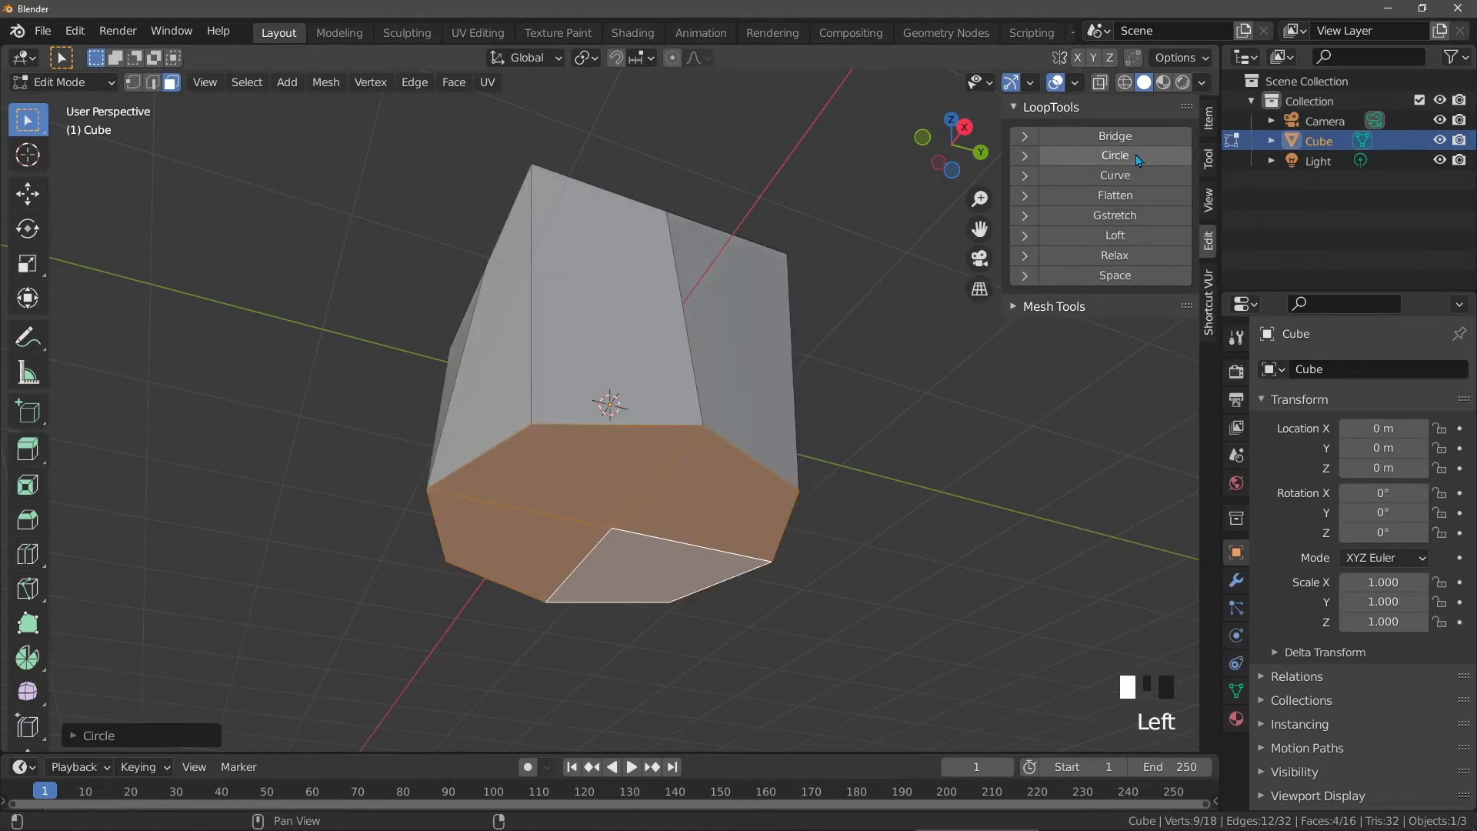
pyautogui.moveTo(921, 271); pyautogui.dragTo(494, 439, button='middle')
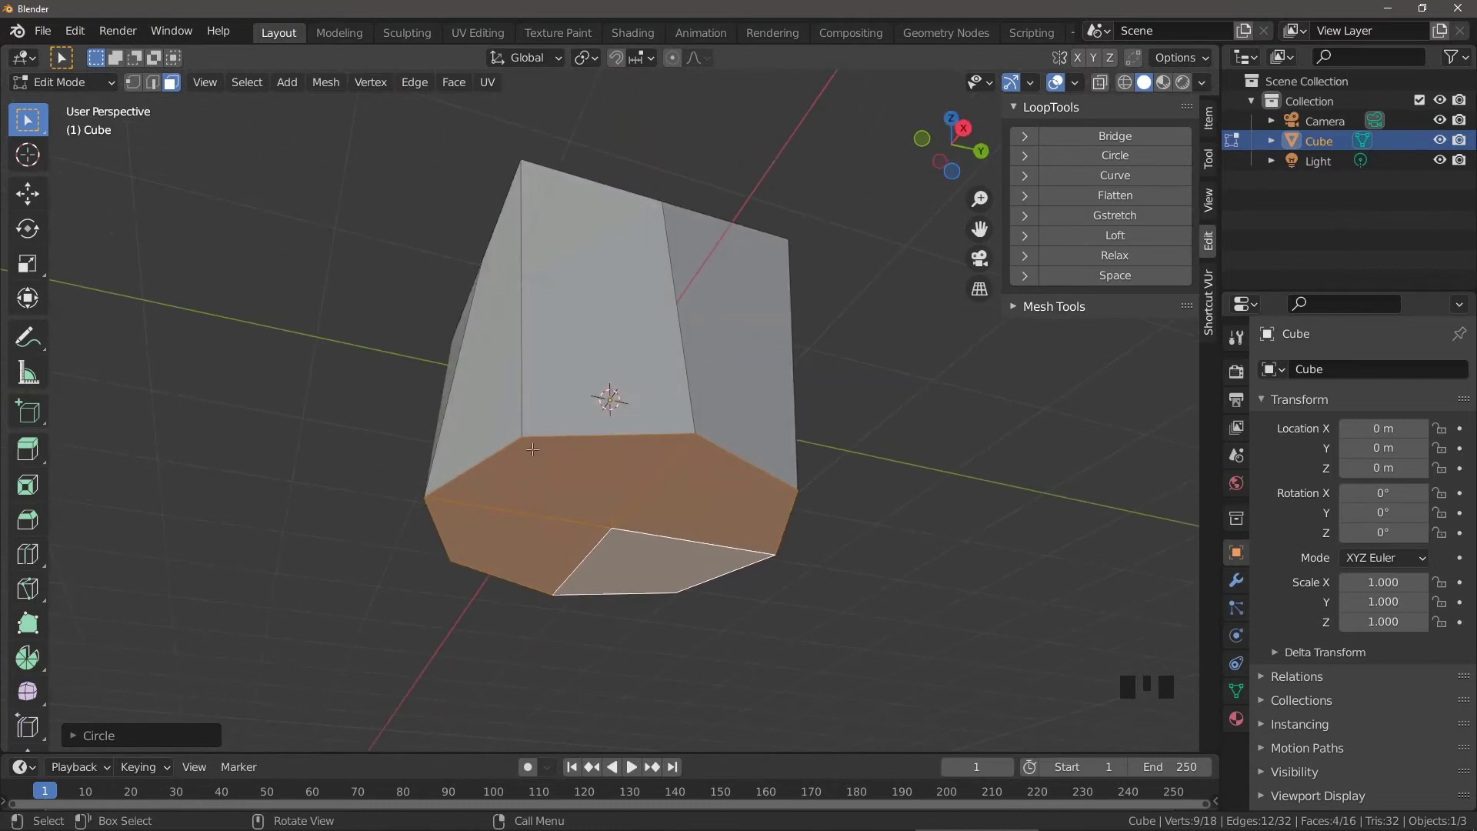
# Step: Inset the rounded bottom faces by 0.05 for a thin rim
pyautogui.moveTo(686, 487); pyautogui.dragTo(634, 480, button='middle')
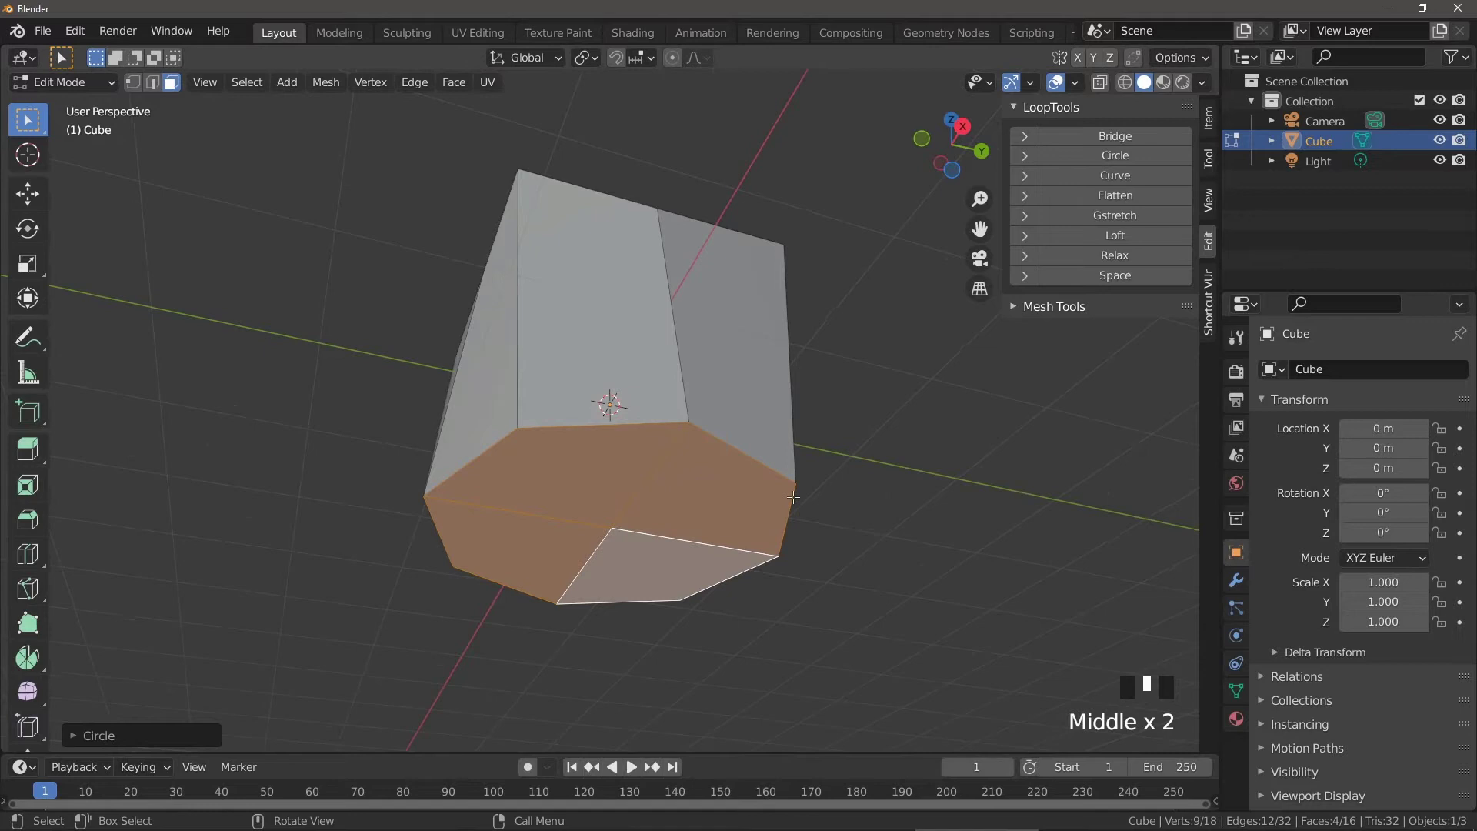
pyautogui.press('i')
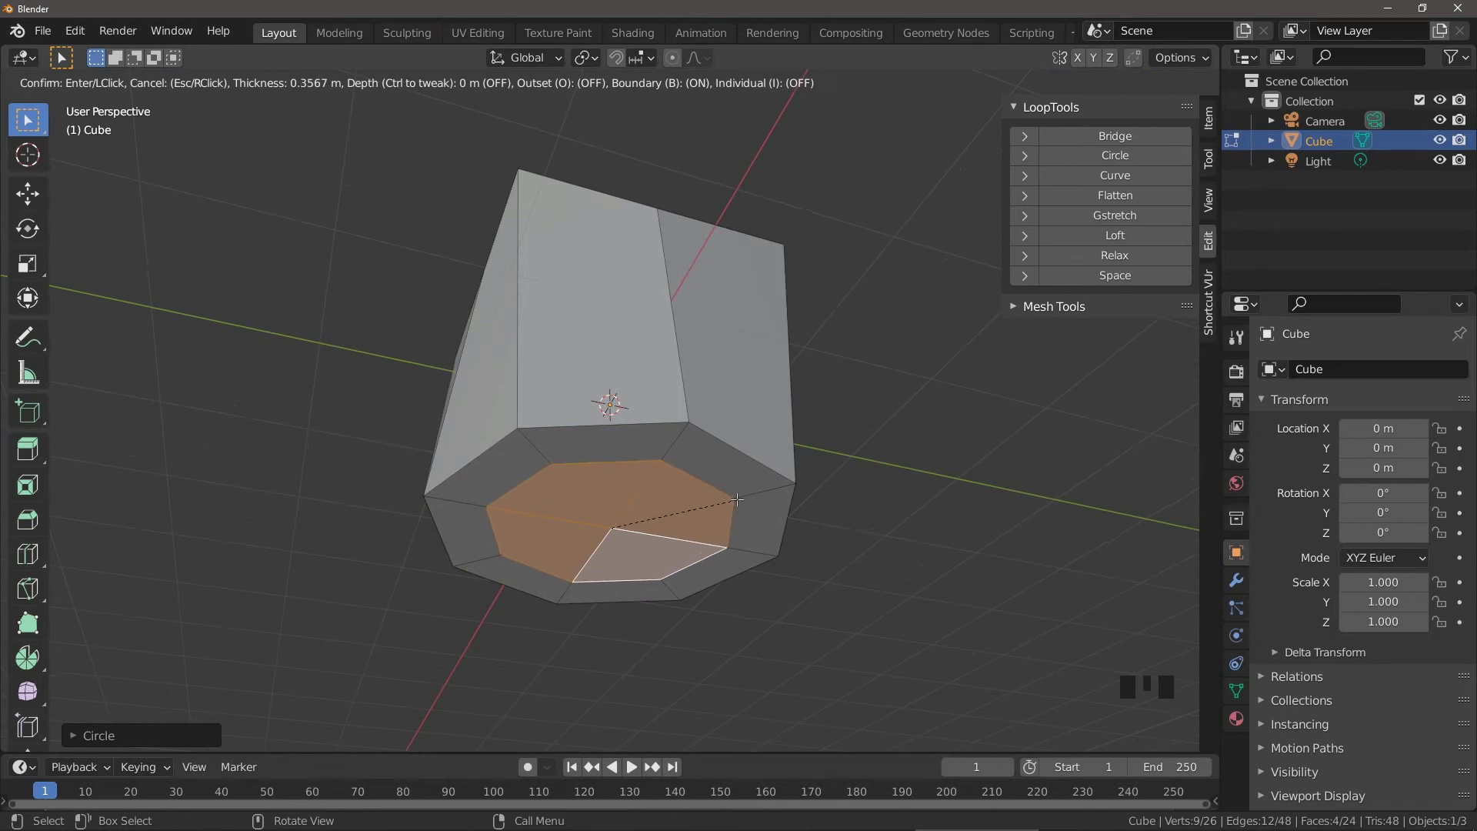
pyautogui.write('0.05')
pyautogui.press('Return')
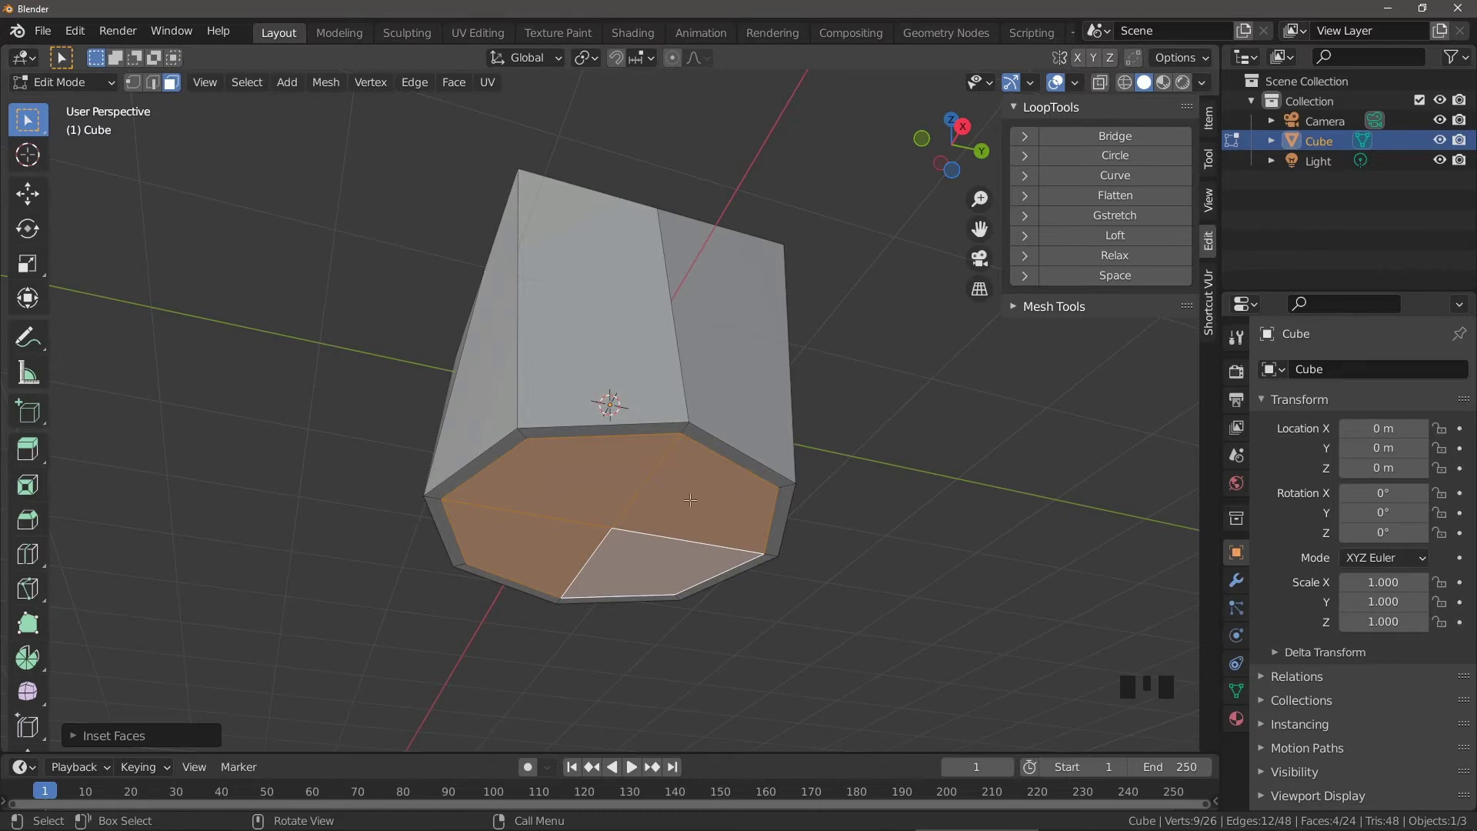
# Step: Inset again by 0.5 and return to Object Mode
pyautogui.write('i0.5')
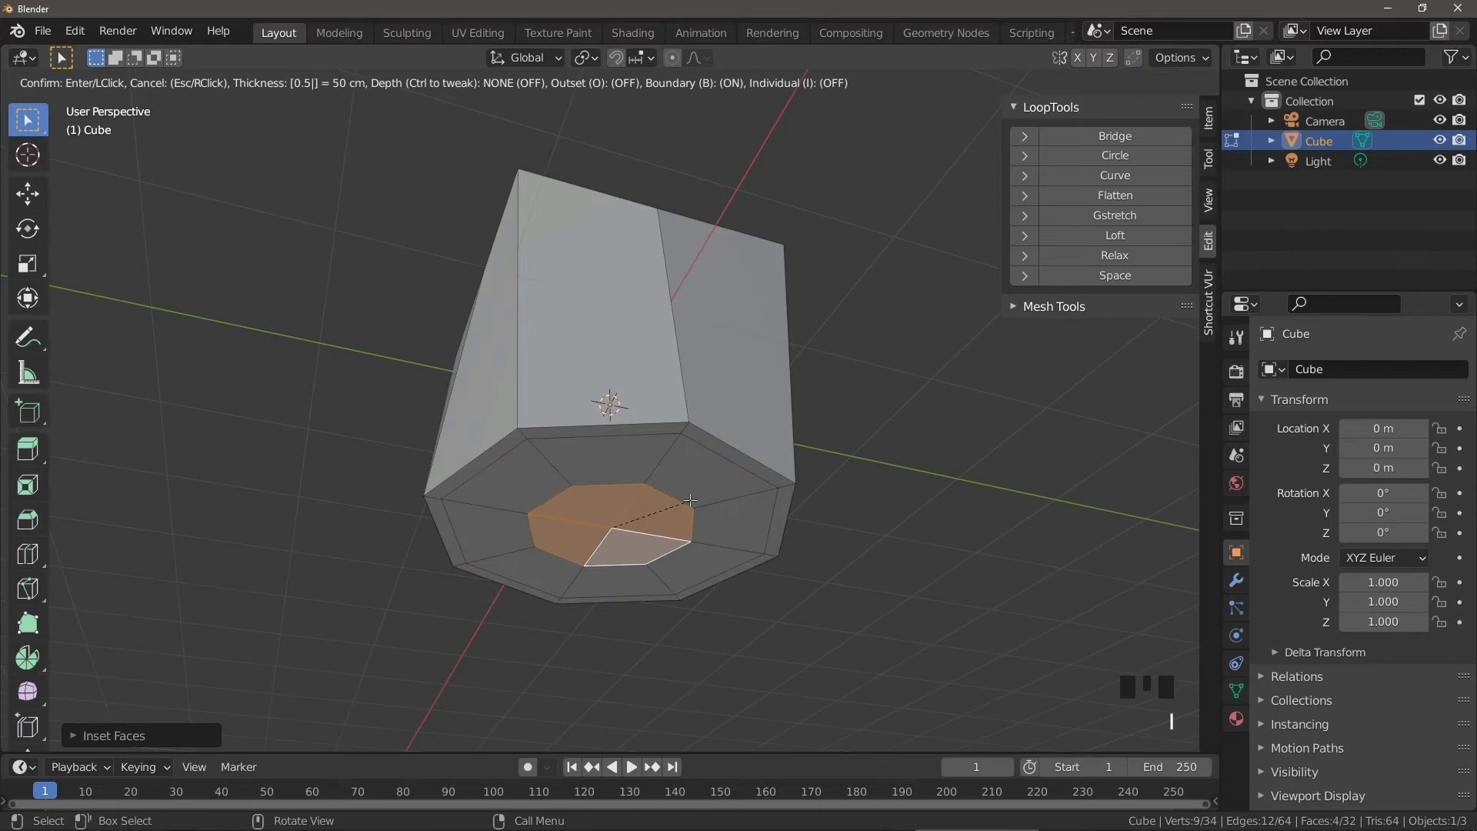
pyautogui.press('Return')
pyautogui.moveTo(655, 510); pyautogui.dragTo(566, 510, button='middle')
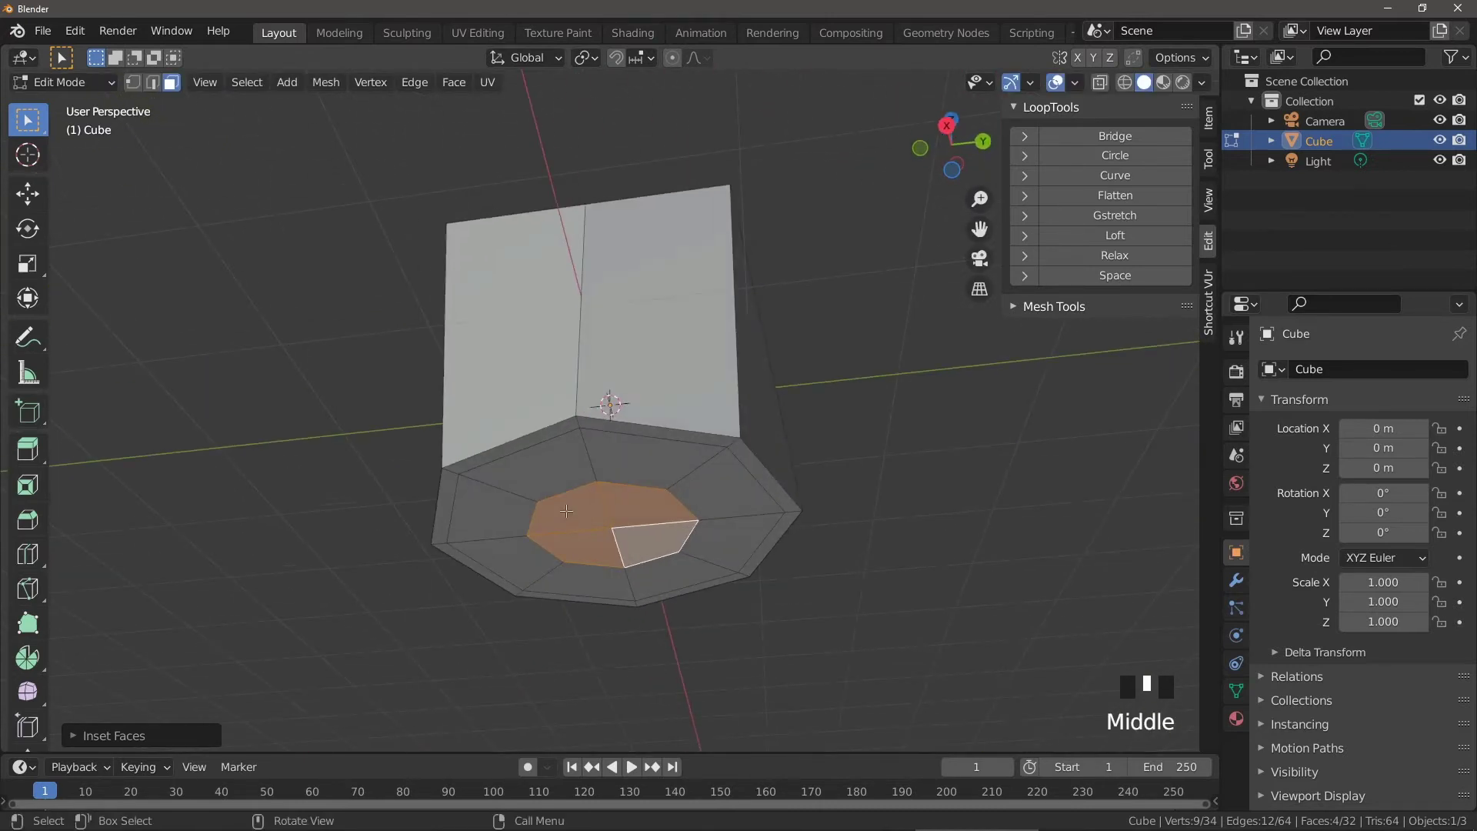
pyautogui.press('Tab')
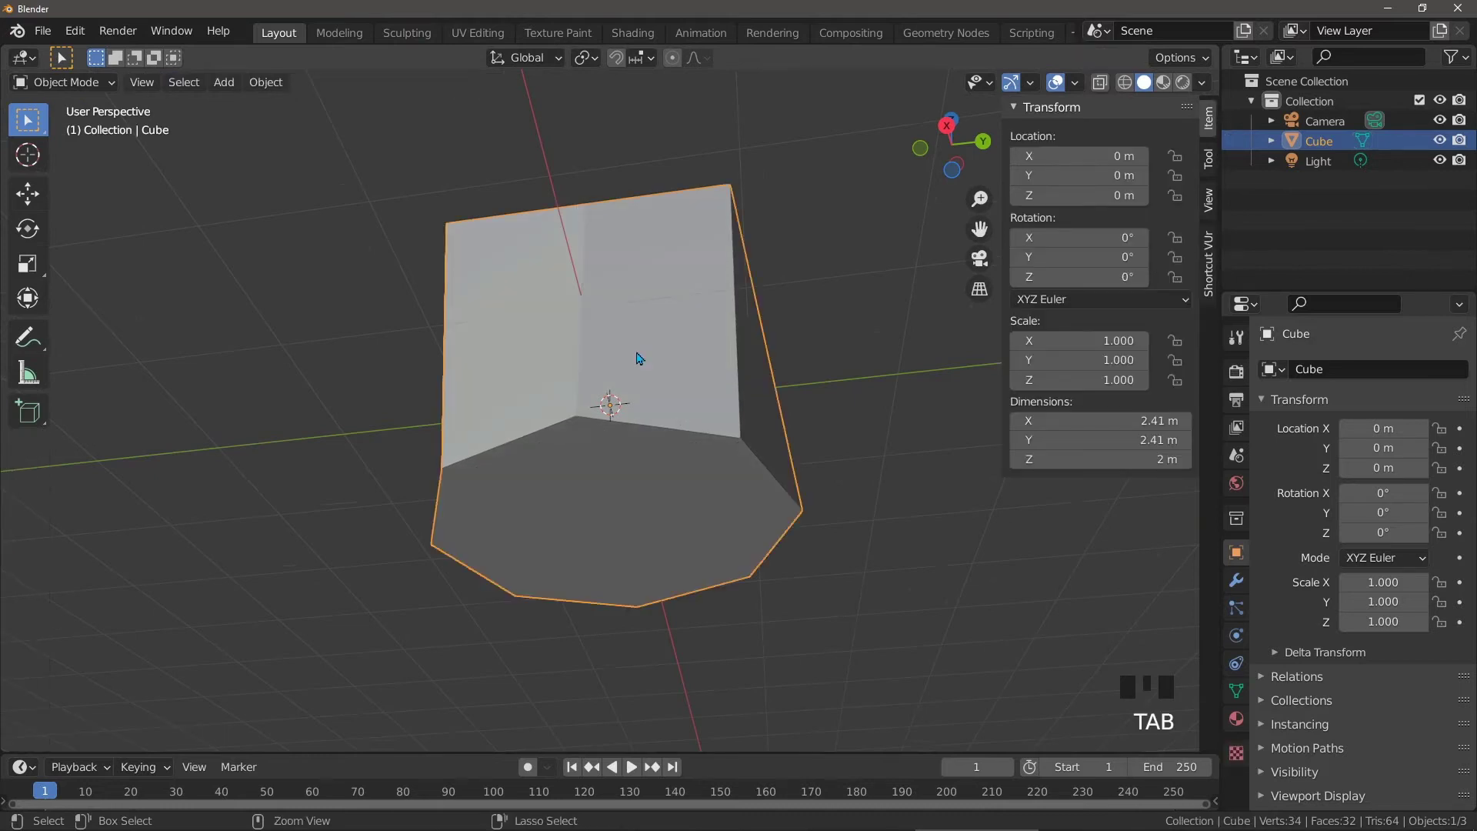
# Step: Add a level 3 Subdivision Surface with Ctrl+3 and shade the cube smooth
pyautogui.hotkey('ctrl', '3')
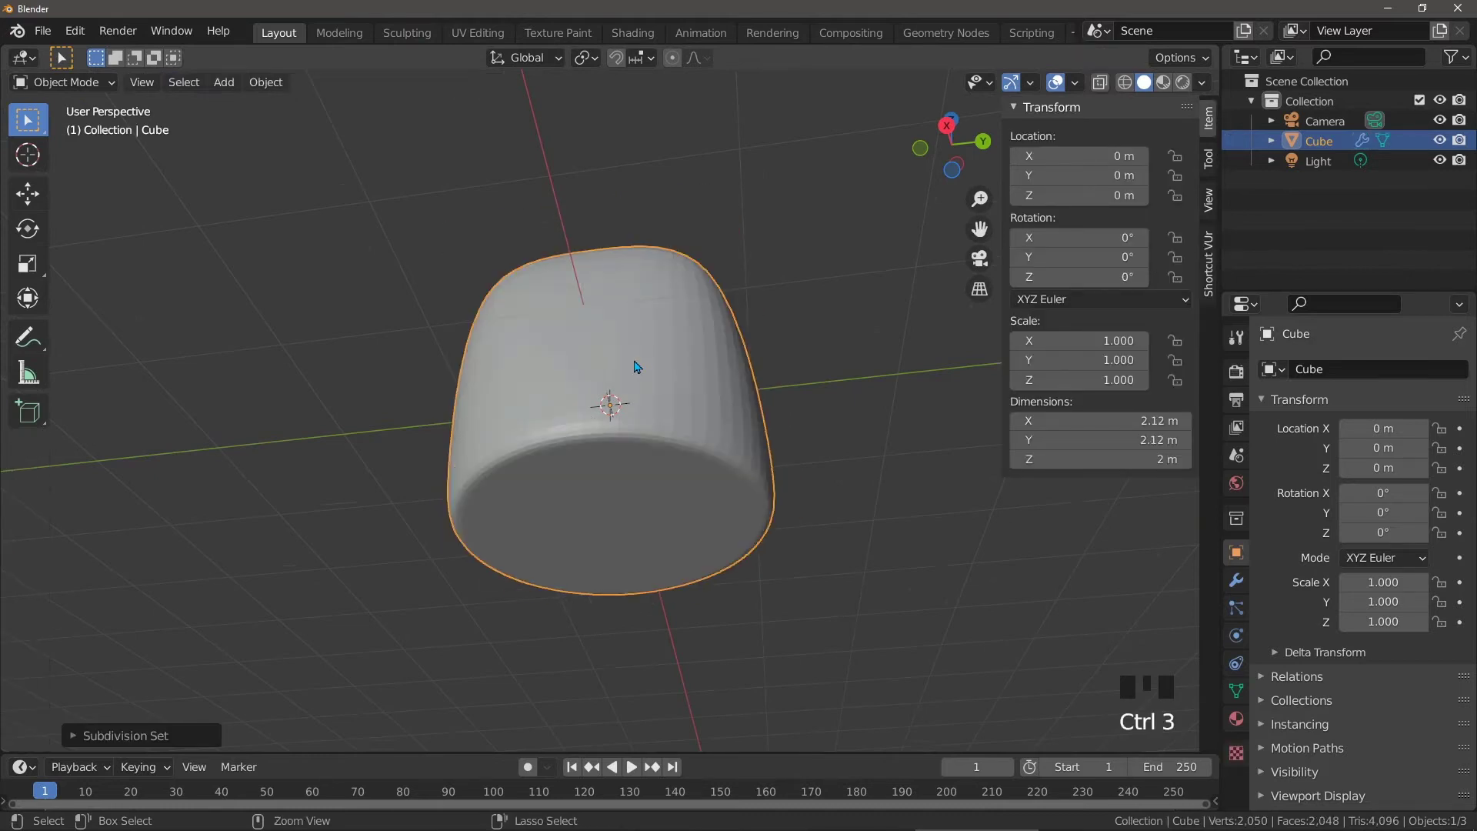
pyautogui.moveTo(637, 366); pyautogui.dragTo(607, 396, button='right')
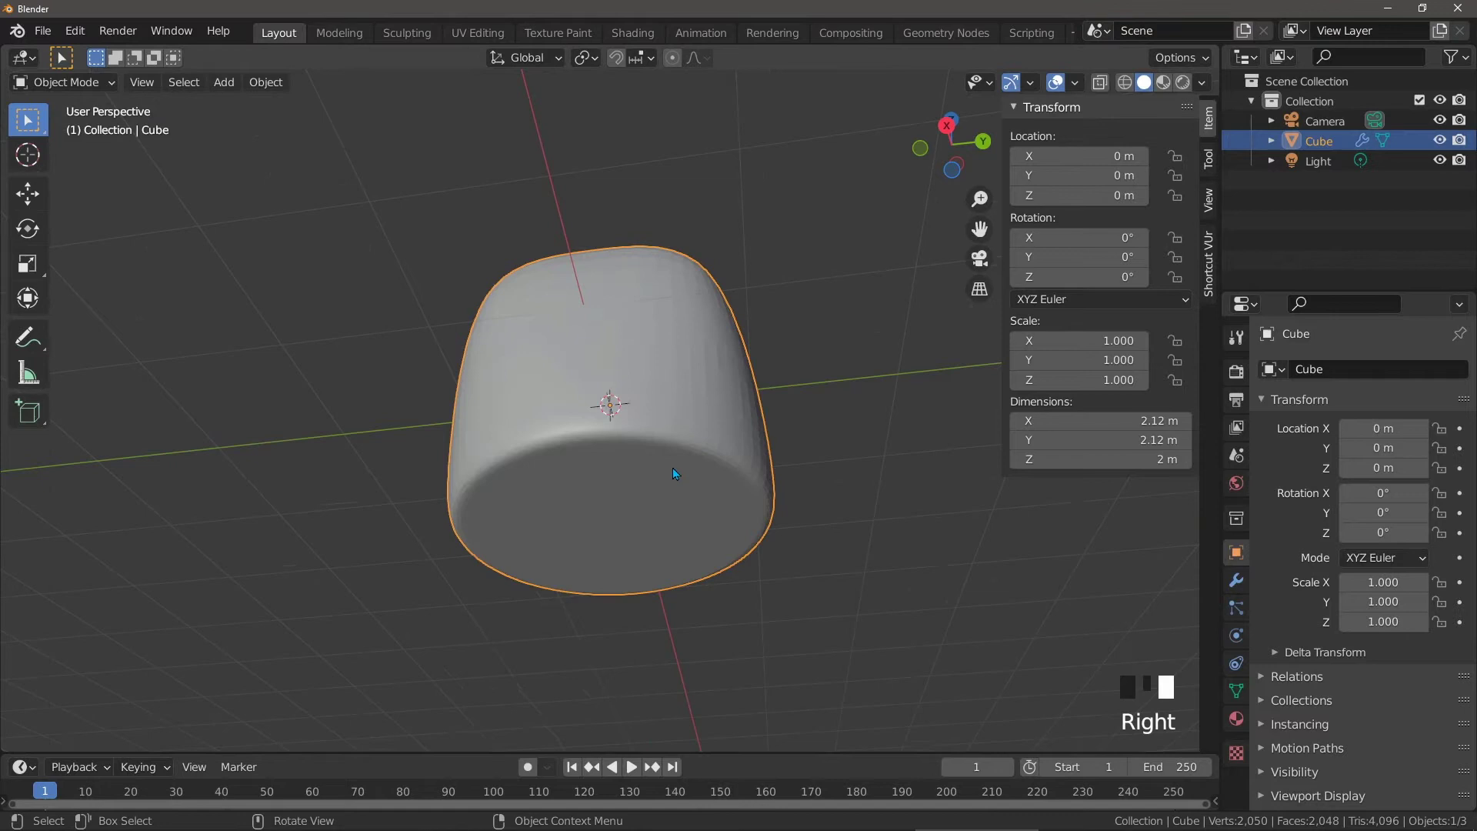
pyautogui.moveTo(673, 465)
pyautogui.mouseDown(button='middle')
pyautogui.moveTo(676, 427)
pyautogui.moveTo(613, 327)
pyautogui.mouseUp(button='middle')
pyautogui.moveTo(518, 510); pyautogui.dragTo(542, 708, button='middle')
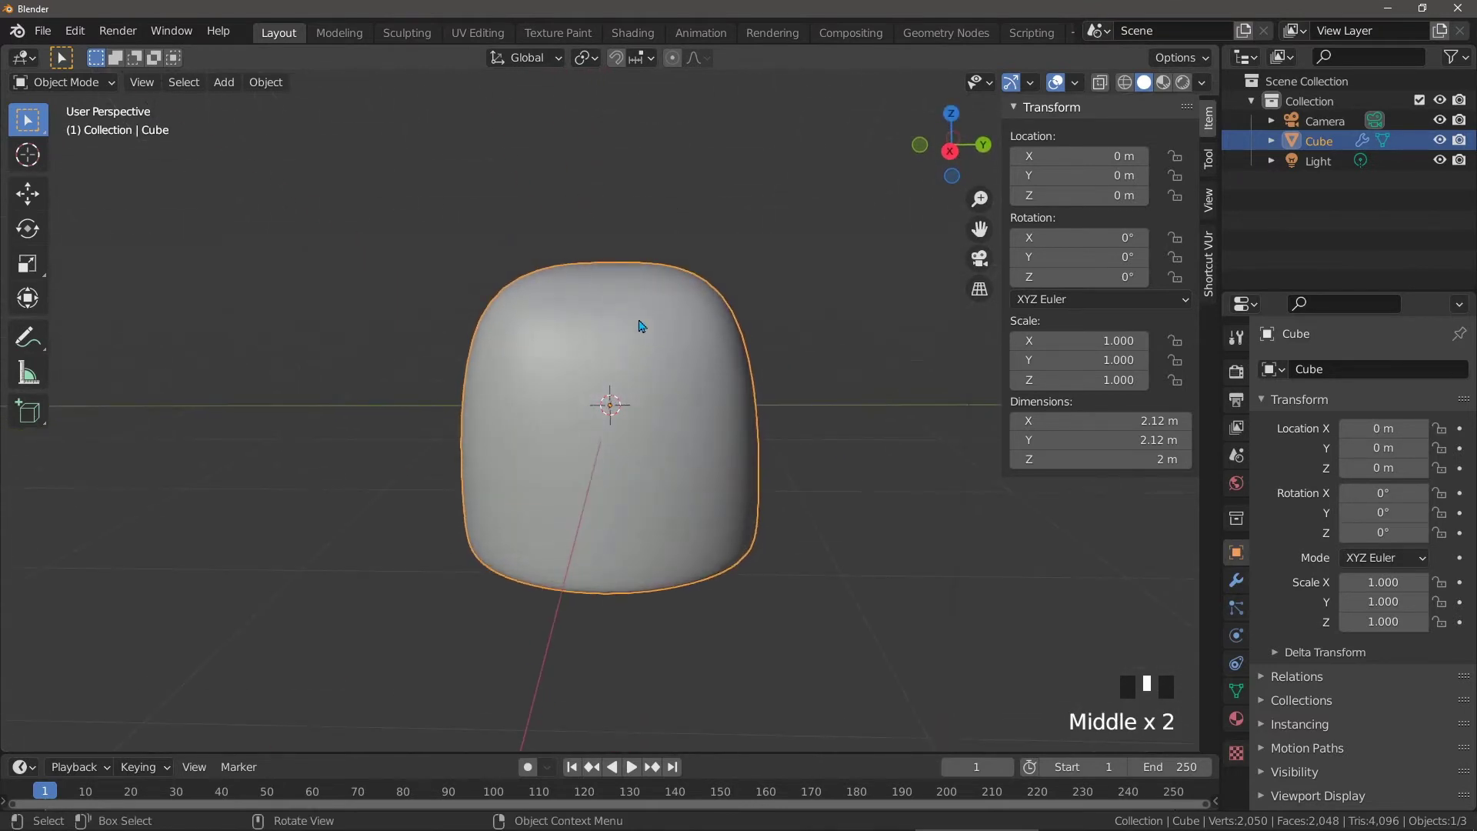
pyautogui.moveTo(619, 321); pyautogui.dragTo(596, 400, button='middle')
# Step: In Edit Mode, select the cage's four top faces
pyautogui.press('Tab')
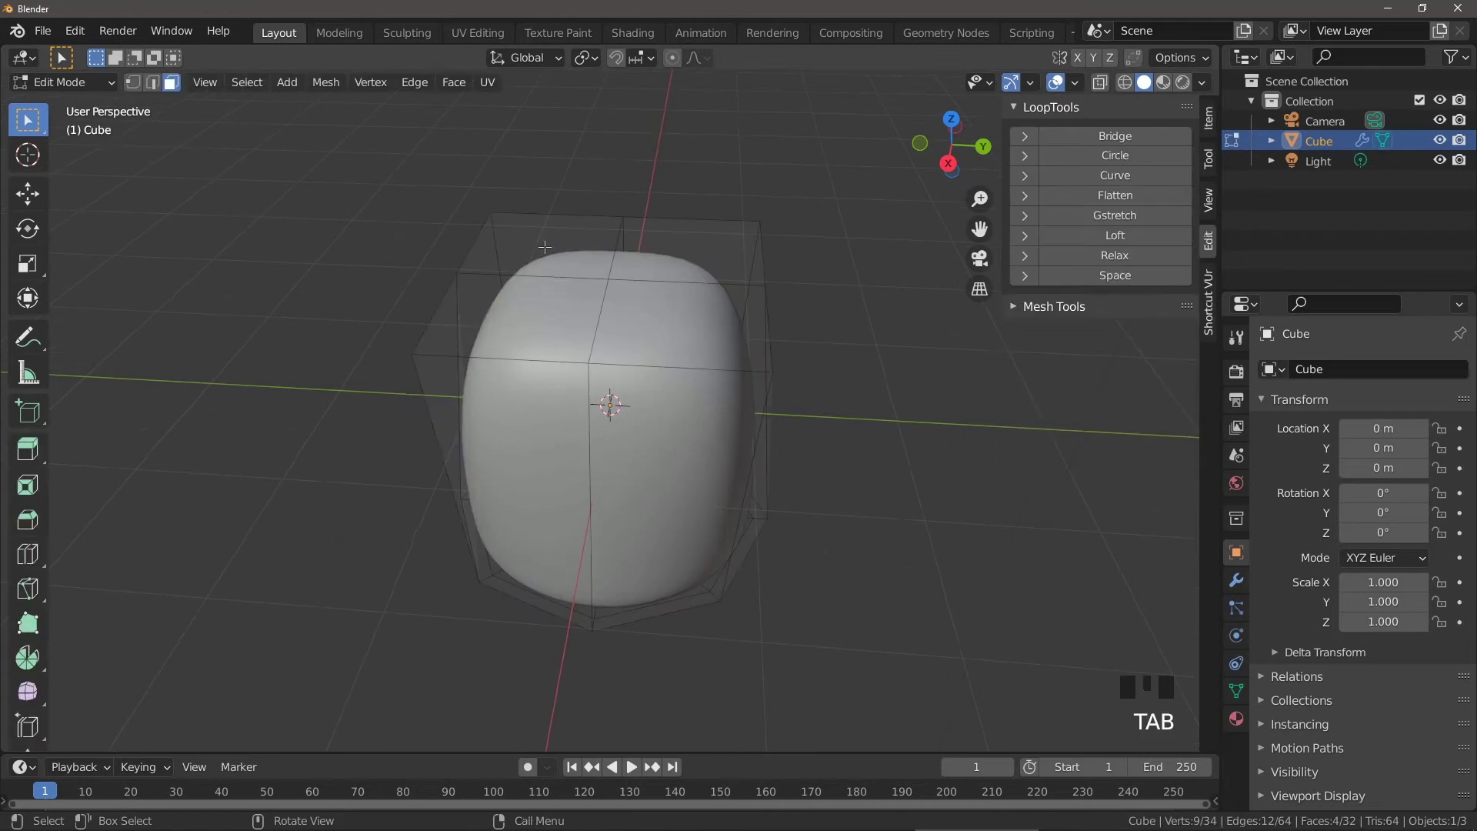
pyautogui.press('3')
pyautogui.click(543, 244)
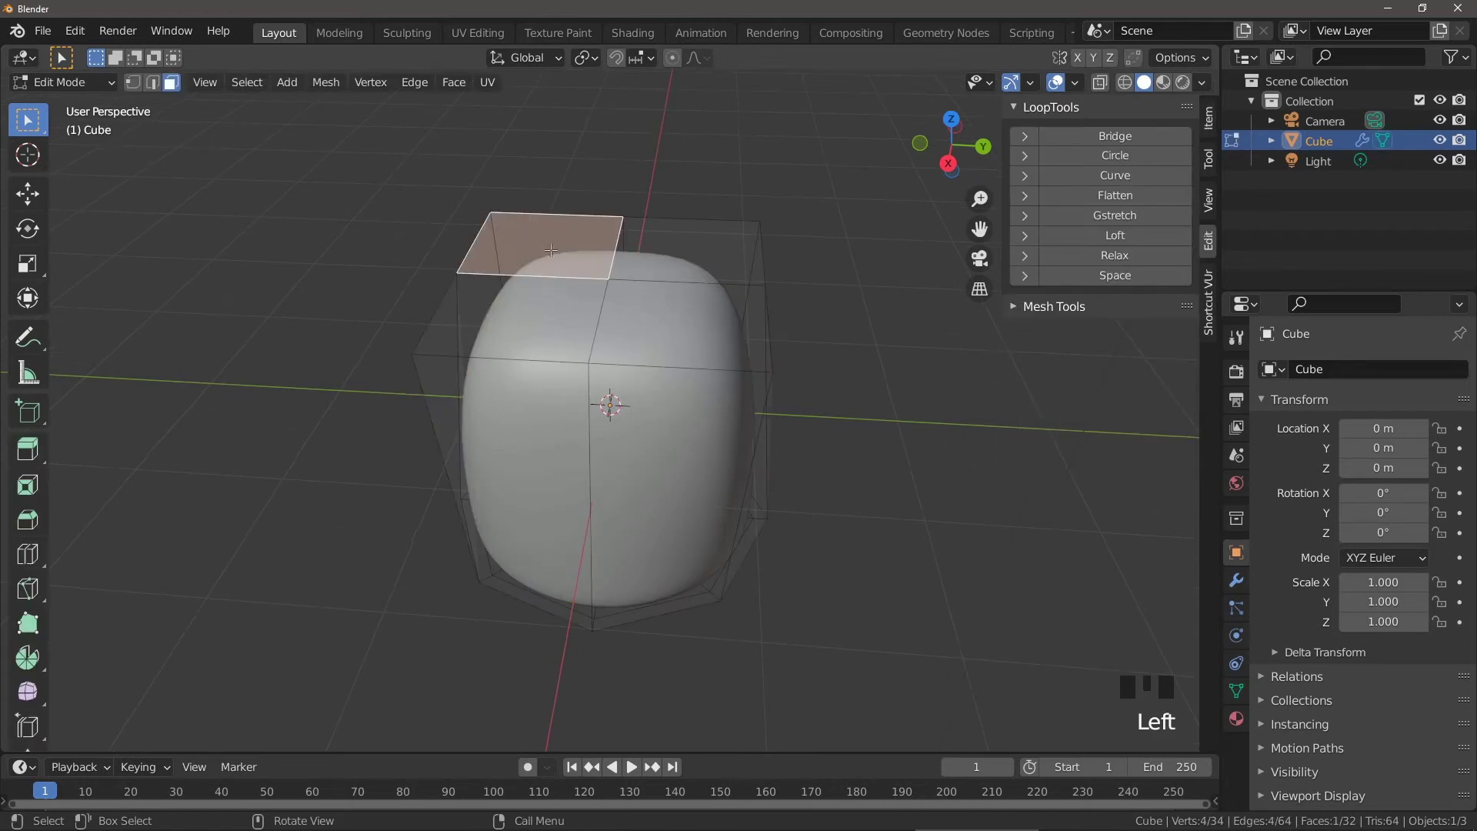
pyautogui.keyDown('shift'); pyautogui.click(702, 246); pyautogui.keyUp('shift')
pyautogui.keyDown('shift'); pyautogui.click(523, 323); pyautogui.keyUp('shift')
pyautogui.keyDown('shift'); pyautogui.click(703, 342); pyautogui.keyUp('shift')
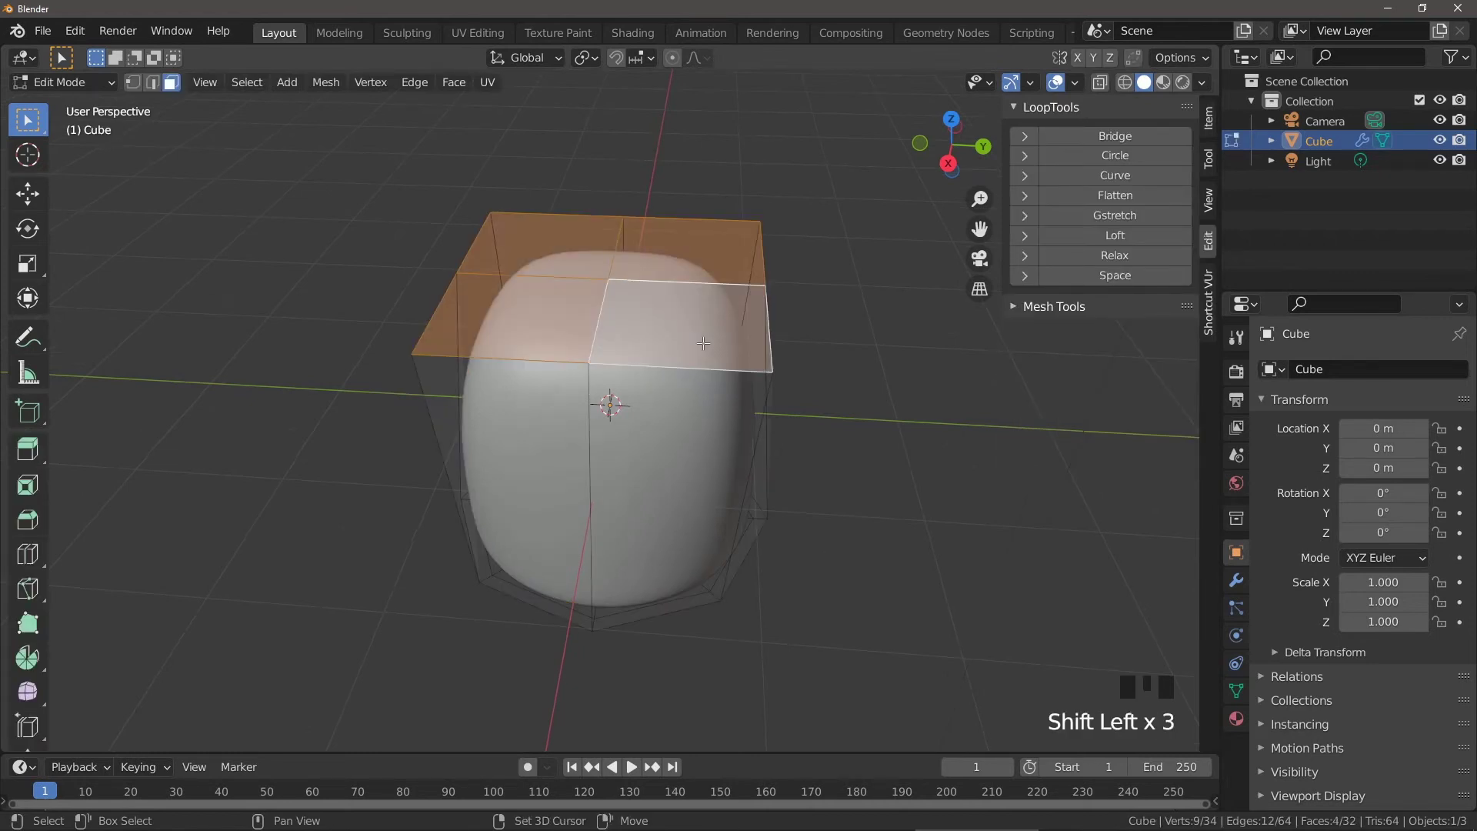
# Step: Scale the selected top faces to 0 to form the cone tip
pyautogui.press('s')
pyautogui.press('0')
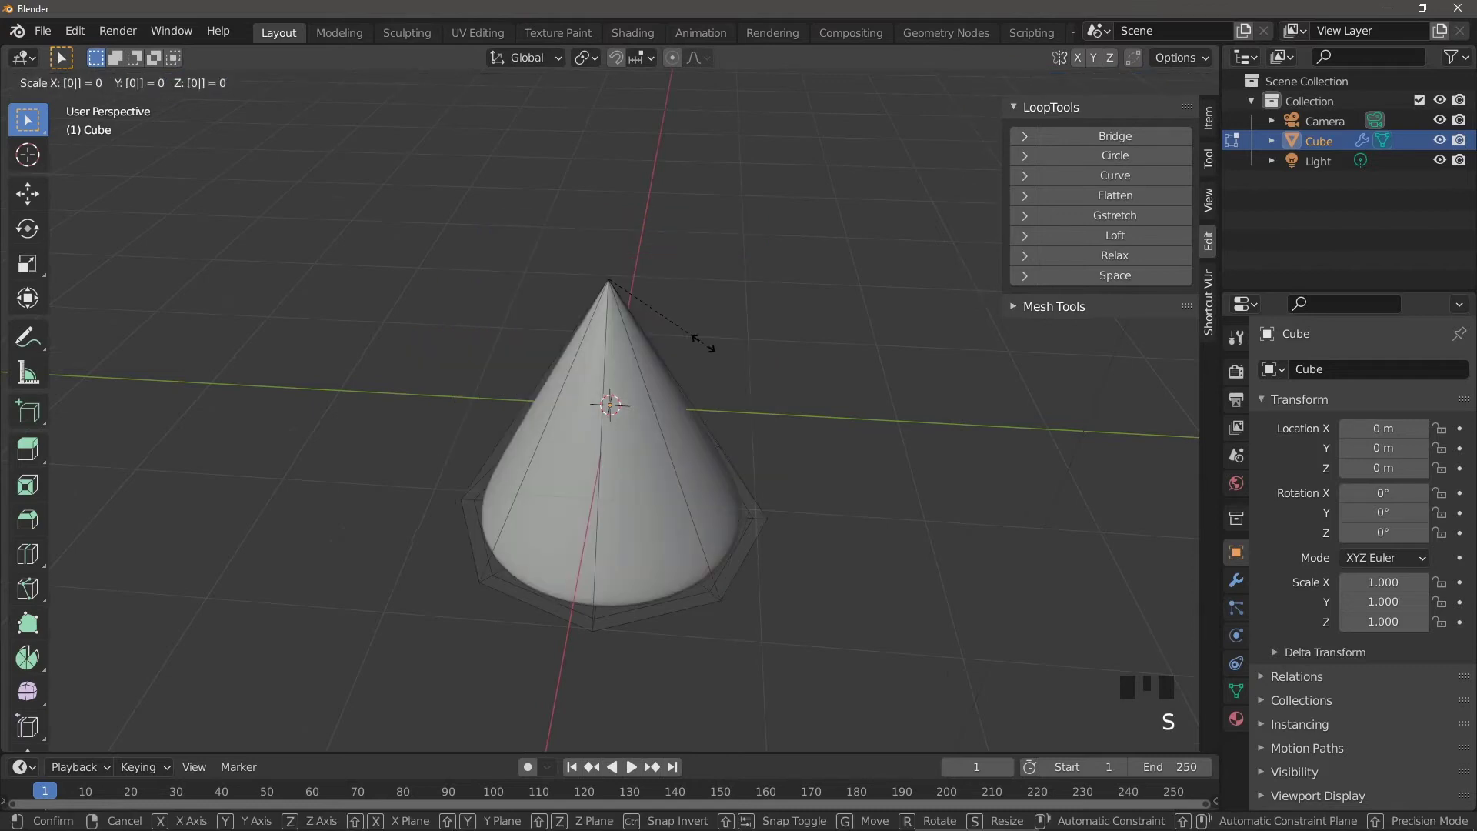
pyautogui.click(703, 342)
pyautogui.moveTo(602, 423); pyautogui.dragTo(627, 393, button='middle')
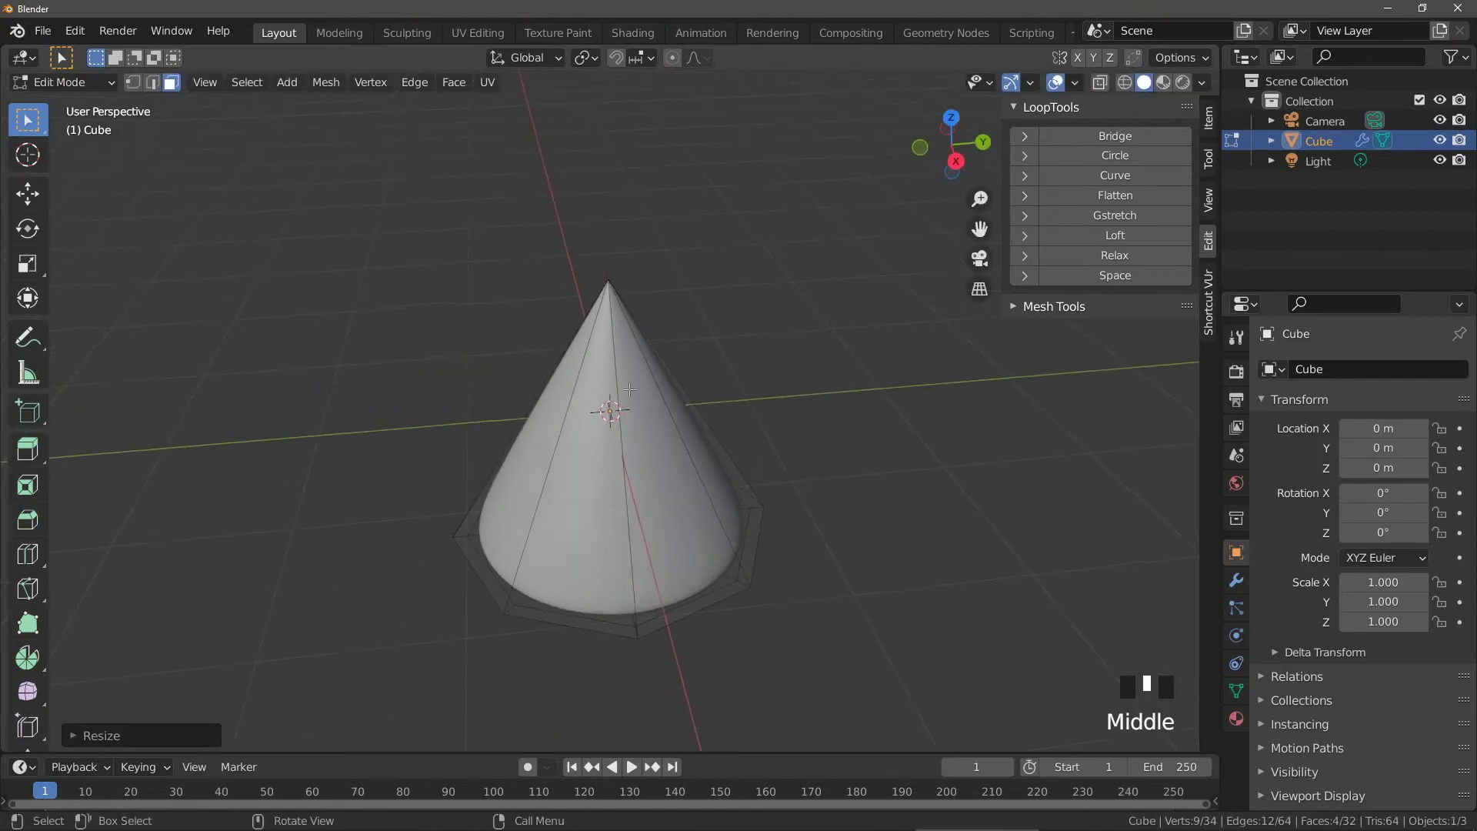
pyautogui.scroll(2, 627, 392)
pyautogui.keyDown('shift'); pyautogui.moveTo(615, 303); pyautogui.dragTo(609, 468, button='middle'); pyautogui.keyUp('shift')
pyautogui.scroll(2, 602, 290)
pyautogui.scroll(-2, 616, 455)
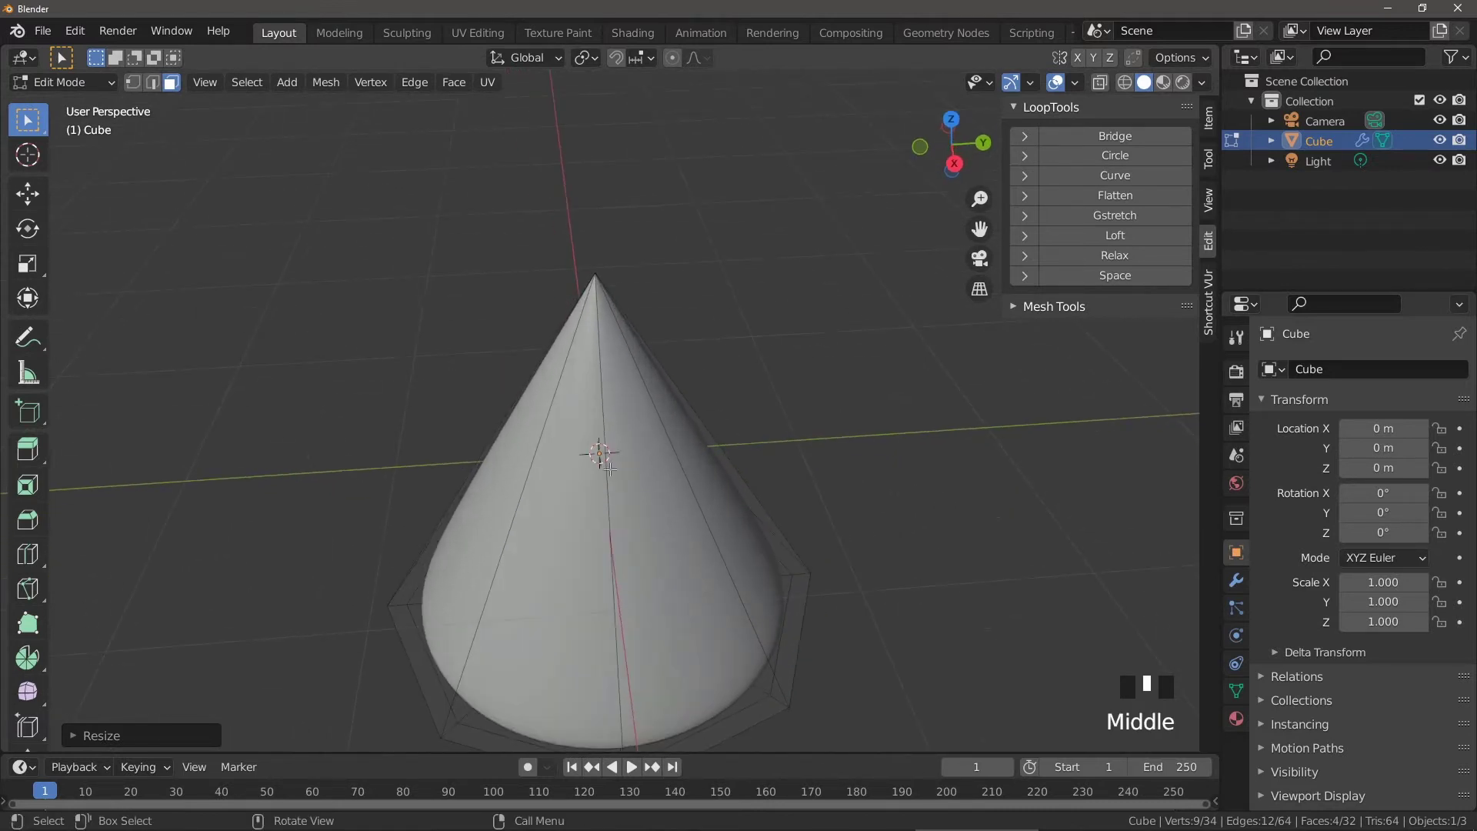
pyautogui.keyDown('shift'); pyautogui.moveTo(612, 530); pyautogui.dragTo(619, 476, button='middle'); pyautogui.keyUp('shift')
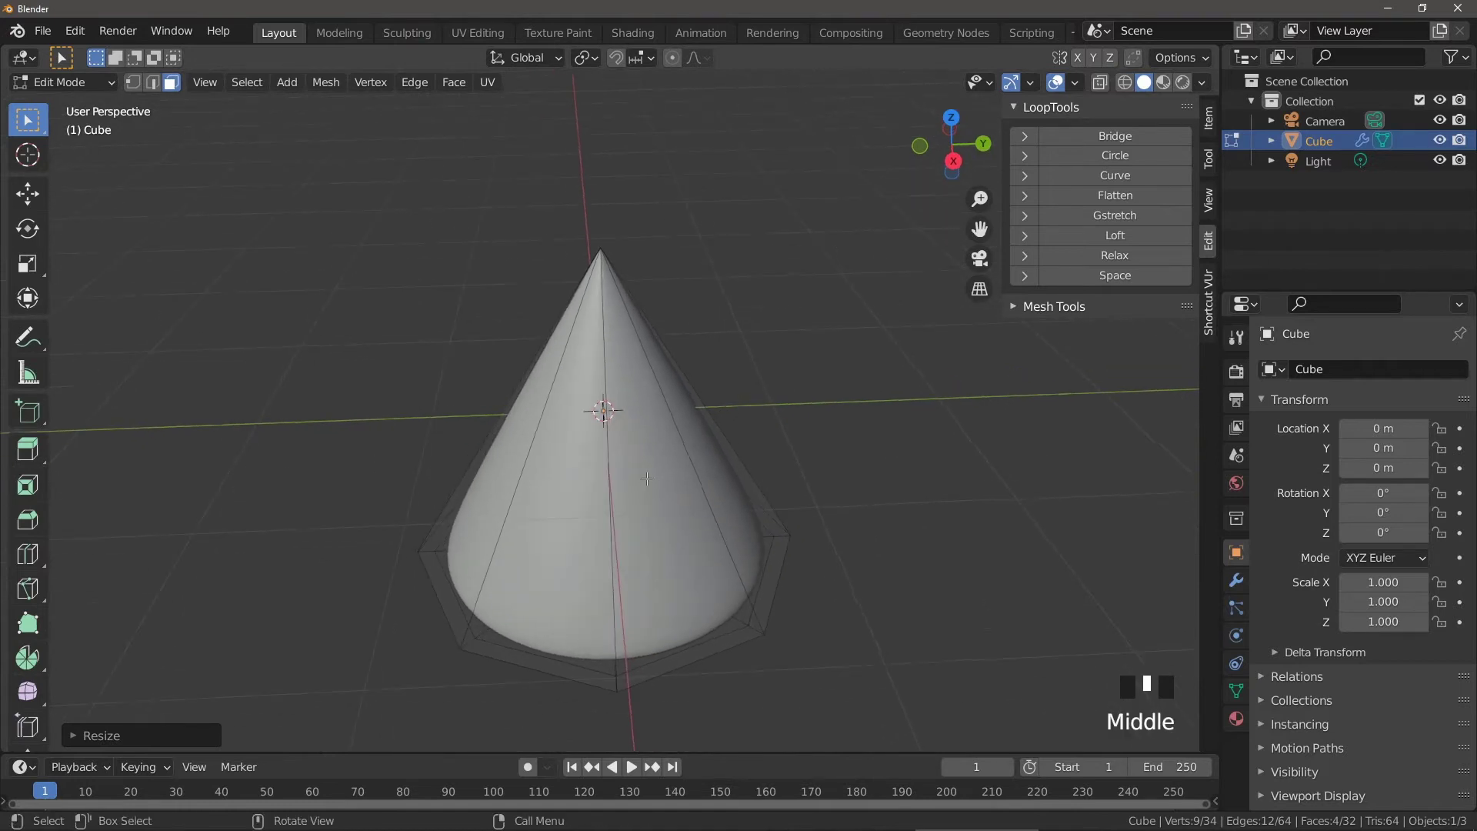
# Step: Cut 3 evenly spaced horizontal edge loops around the cone's sides, then deselect
pyautogui.hotkey('ctrl', 'r')
pyautogui.scroll(2, 552, 468)
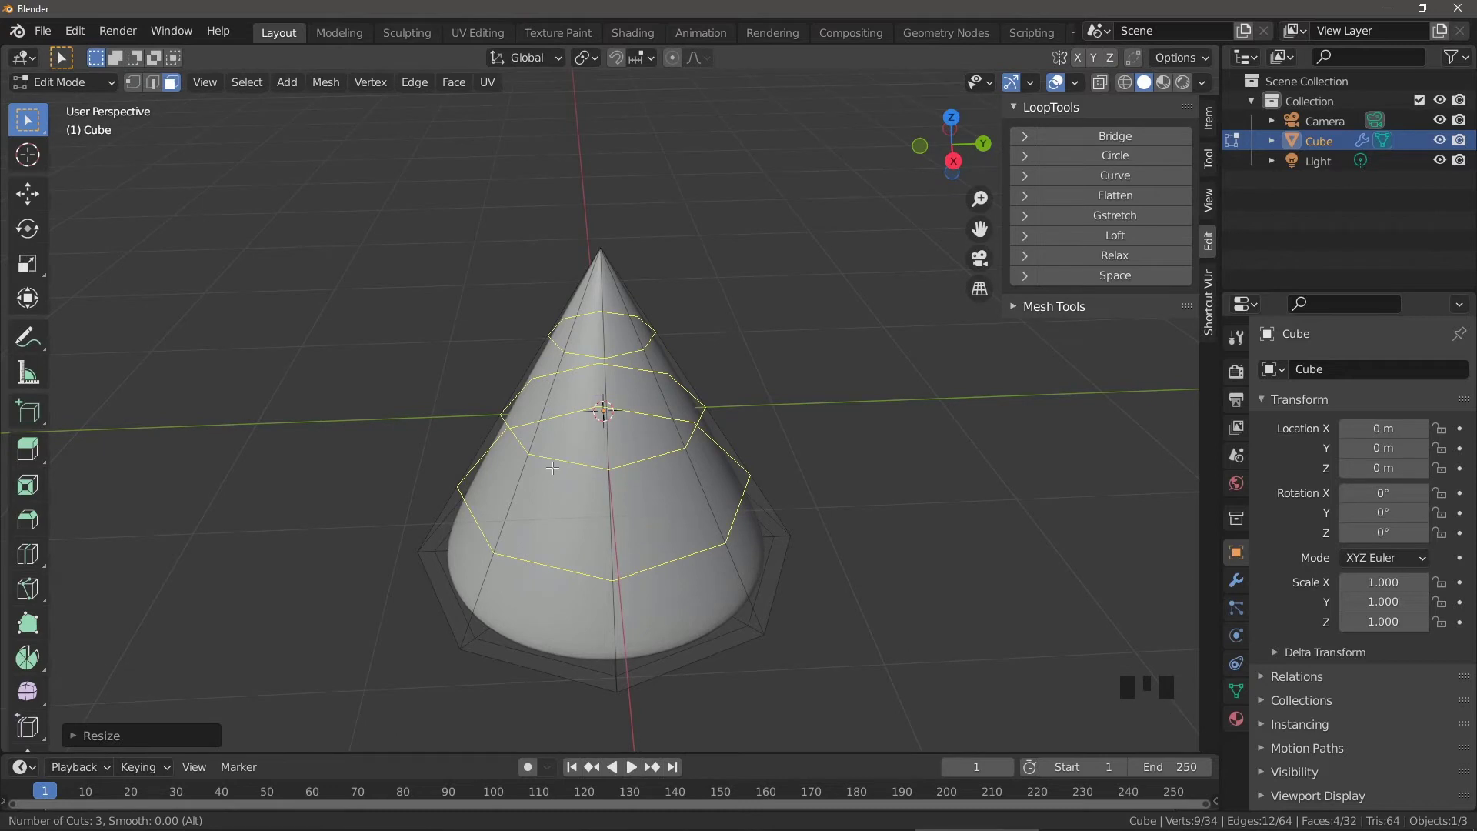
pyautogui.click(552, 467)
pyautogui.rightClick(552, 467)
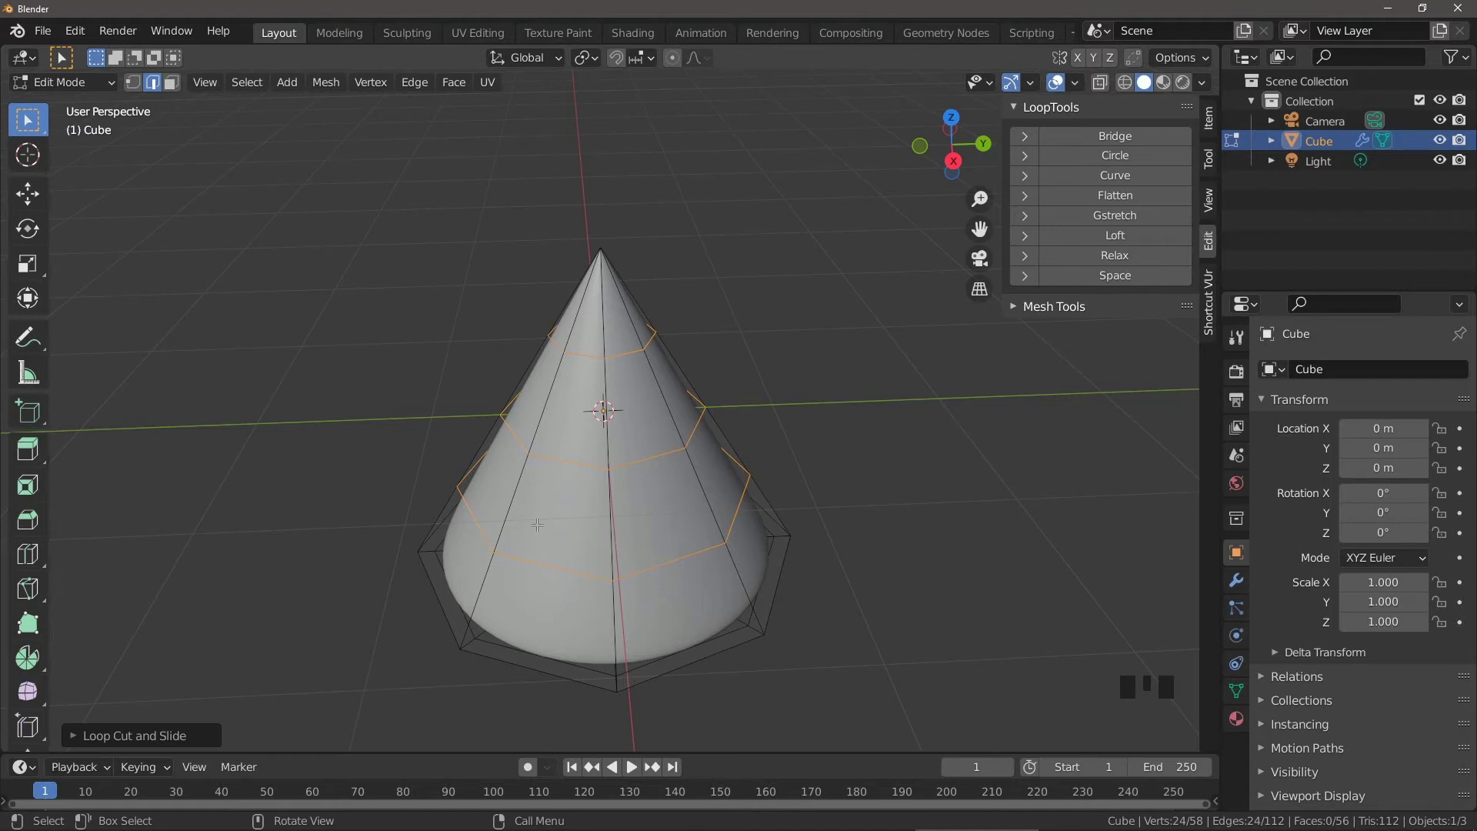
pyautogui.click(840, 311)
pyautogui.moveTo(598, 359); pyautogui.dragTo(603, 381, button='middle')
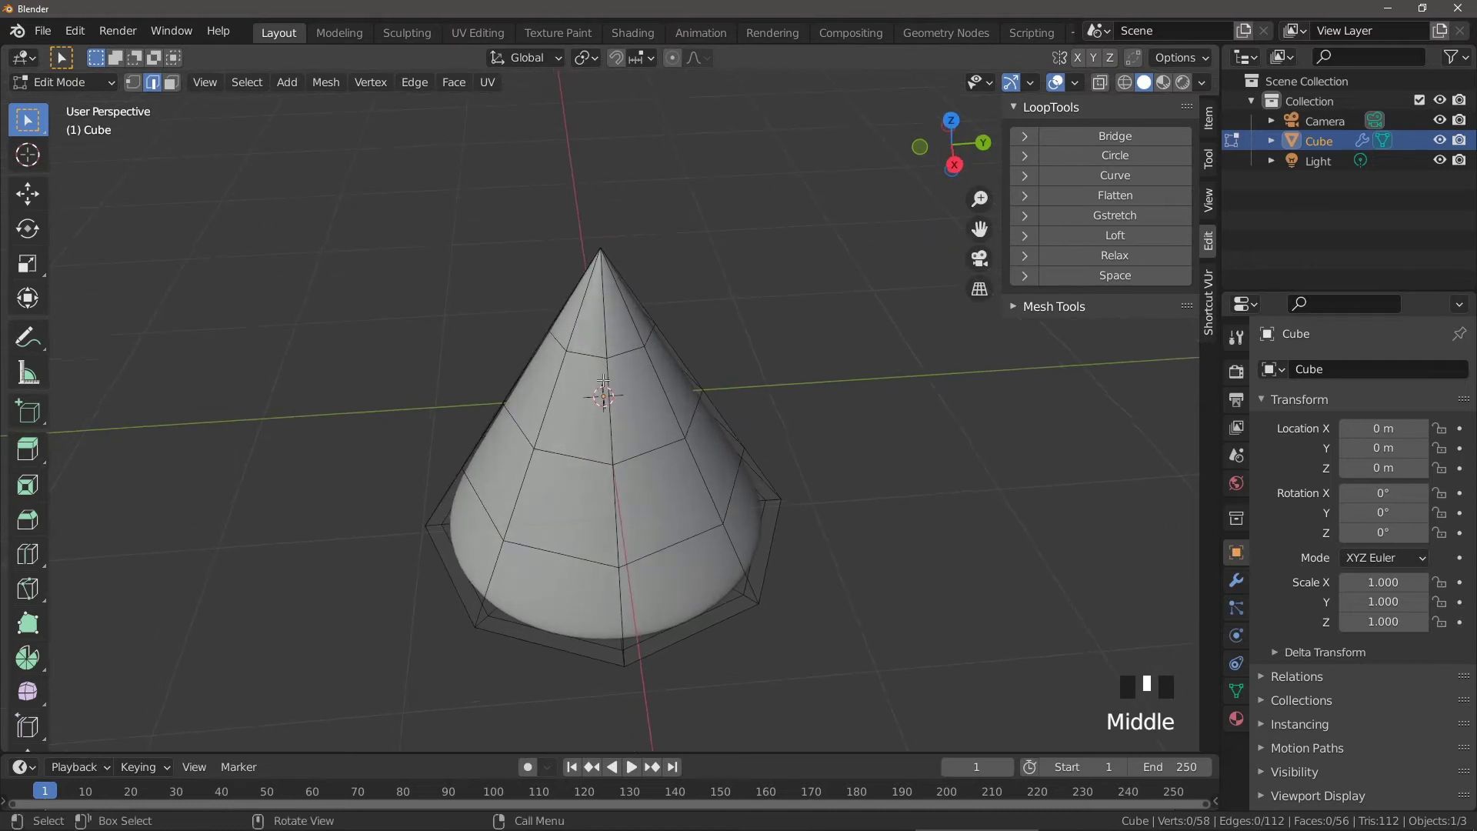
pyautogui.moveTo(616, 260); pyautogui.dragTo(608, 245, button='middle')
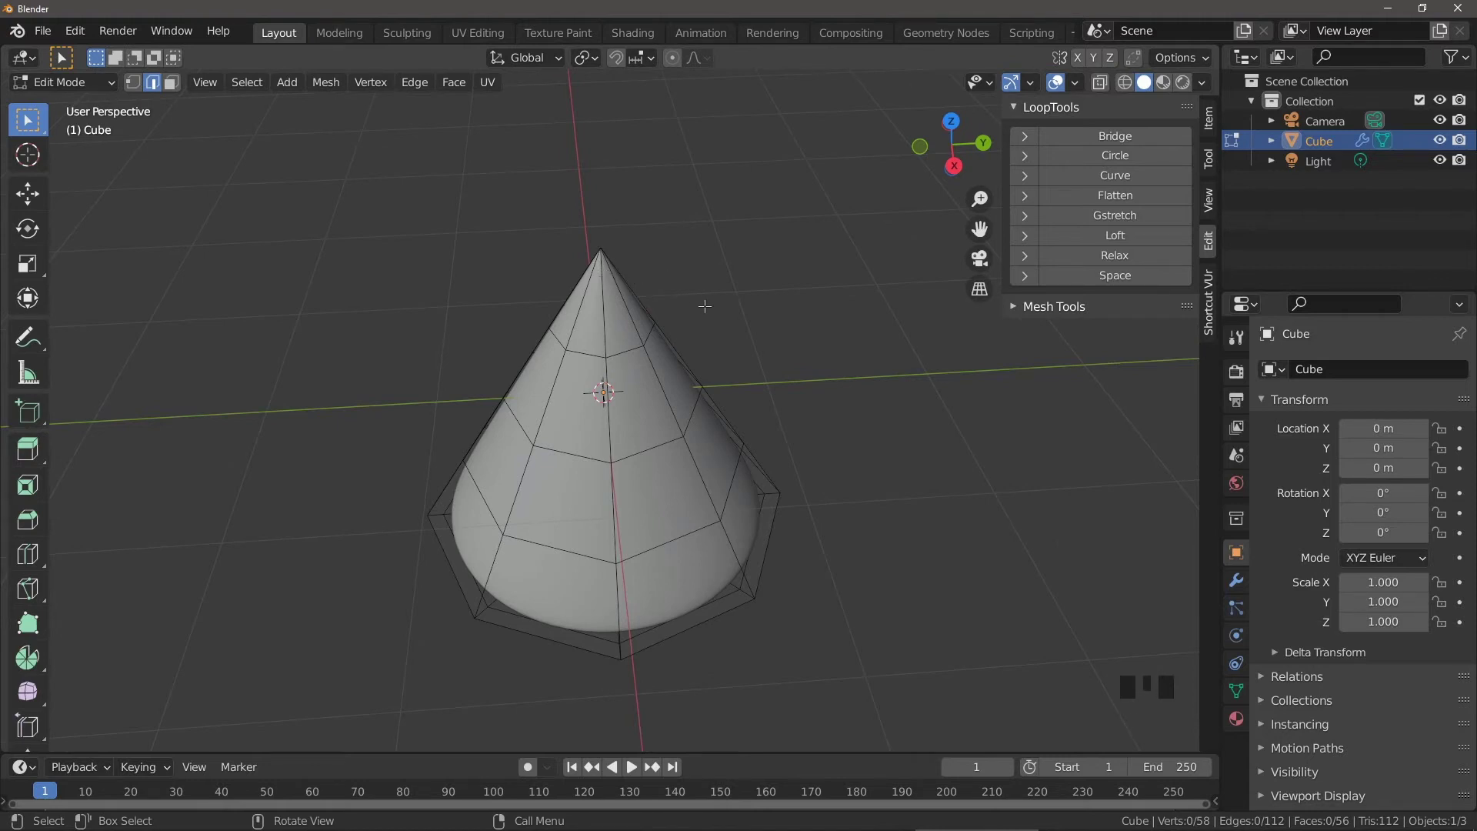
# Step: Select all vertices and run Mesh > Clean Up > Merge by Distance, removing 8 duplicates
pyautogui.moveTo(600, 270); pyautogui.dragTo(620, 199, button='middle')
pyautogui.scroll(2, 653, 292)
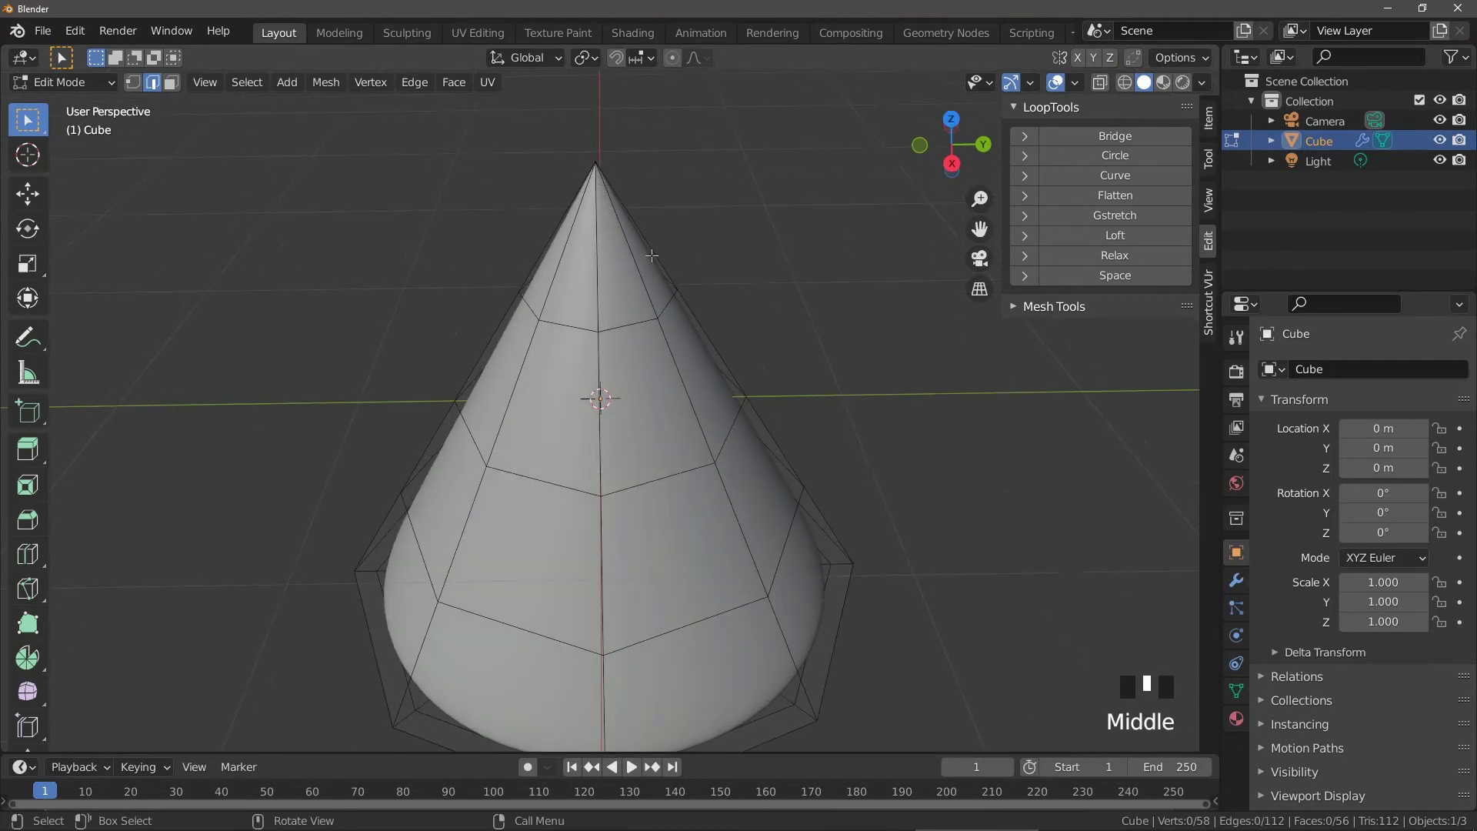
pyautogui.scroll(-1, 666, 272)
pyautogui.press('Tab')
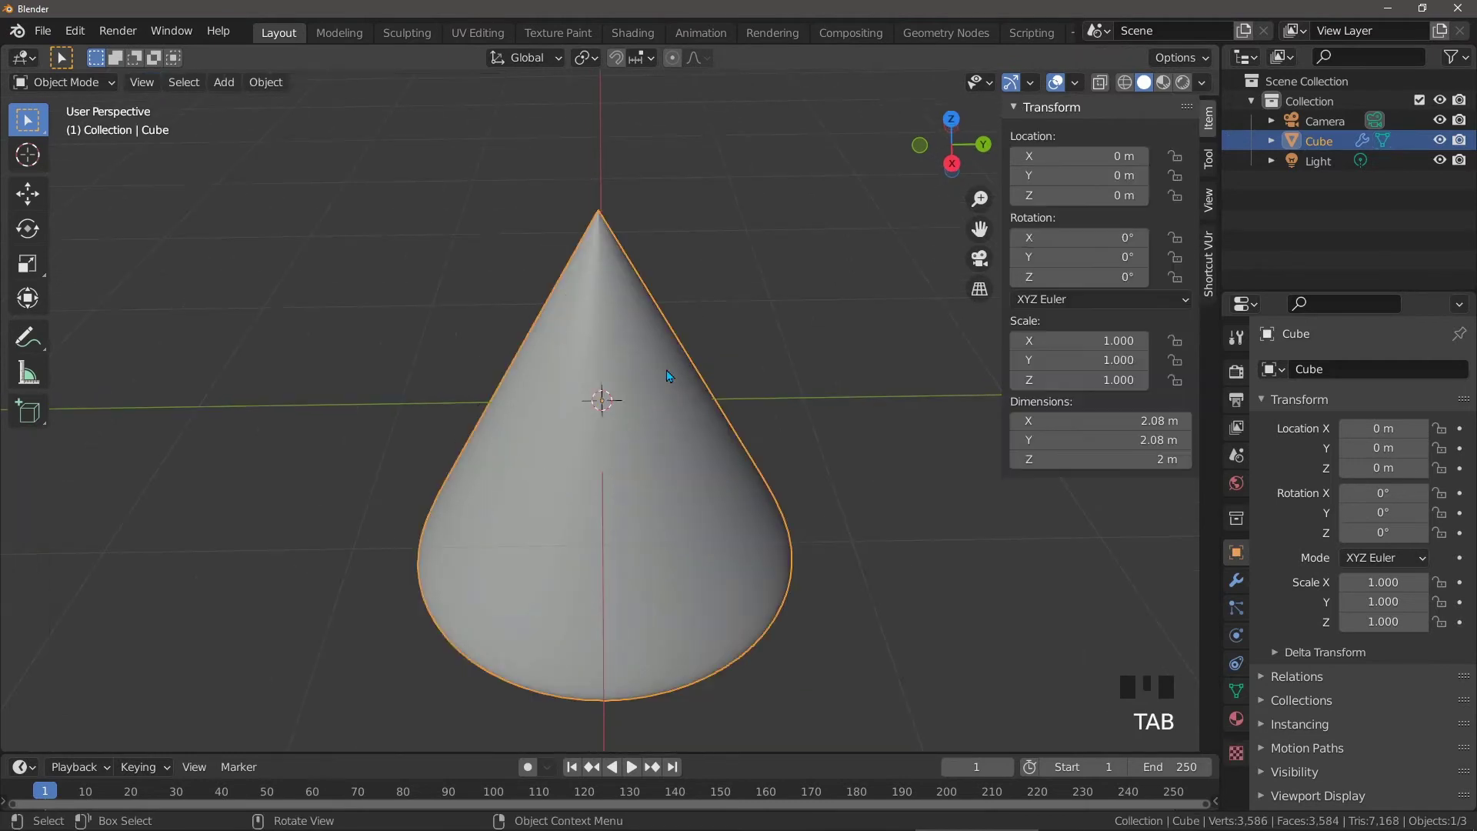
pyautogui.press('Tab')
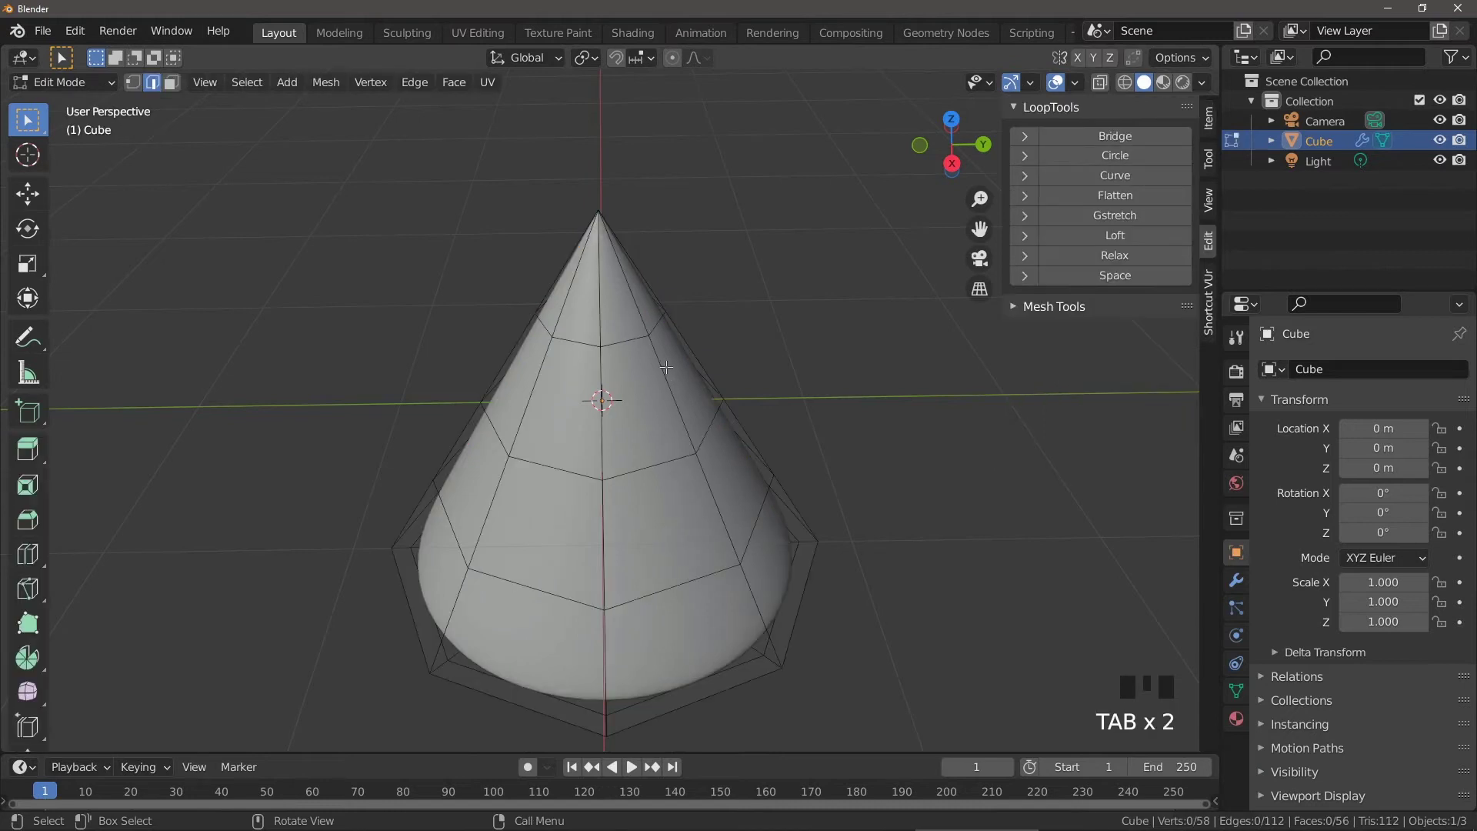
pyautogui.press('1')
pyautogui.press('a')
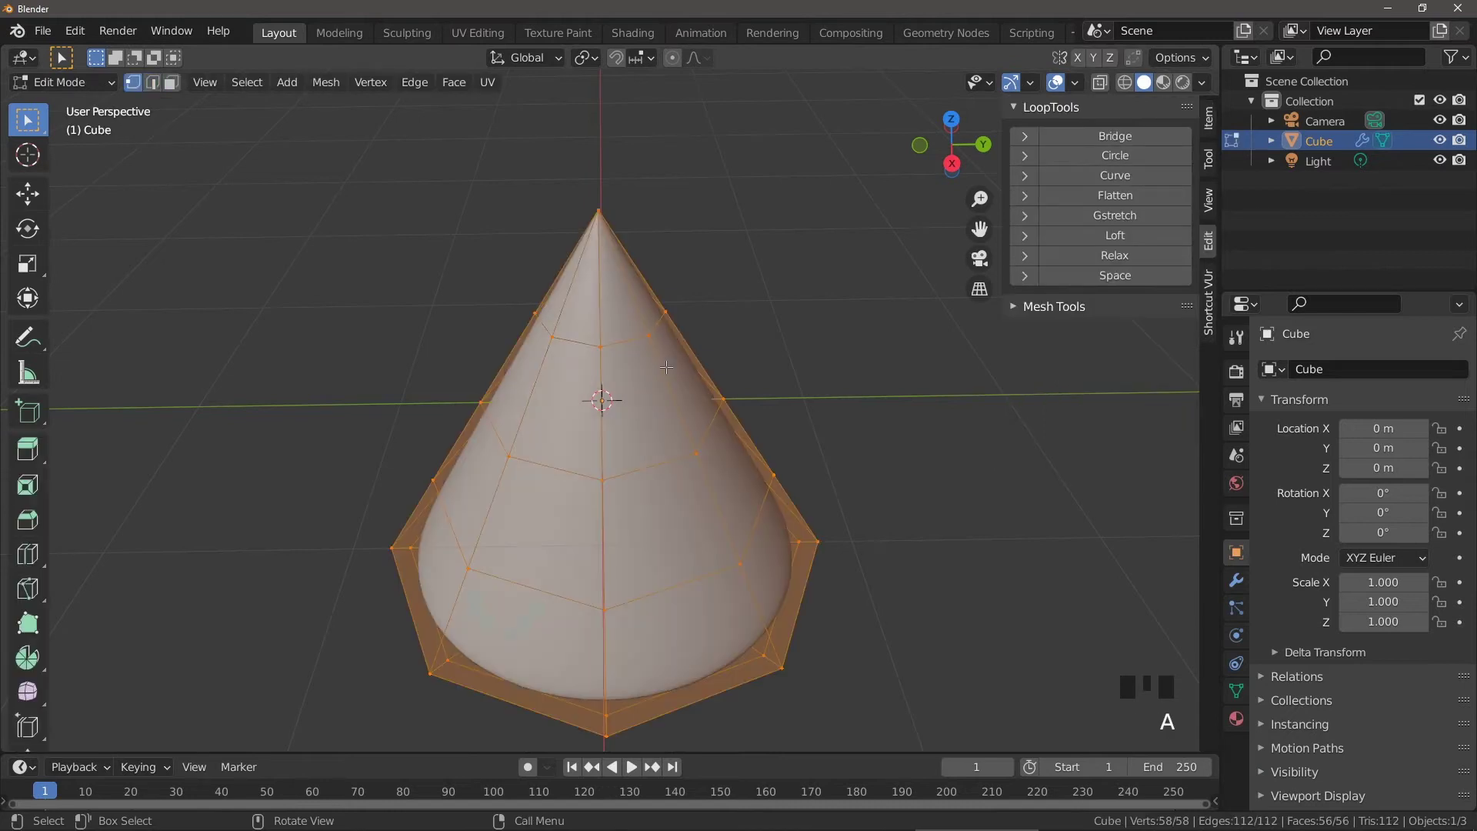
pyautogui.click(326, 81)
pyautogui.moveTo(358, 515)
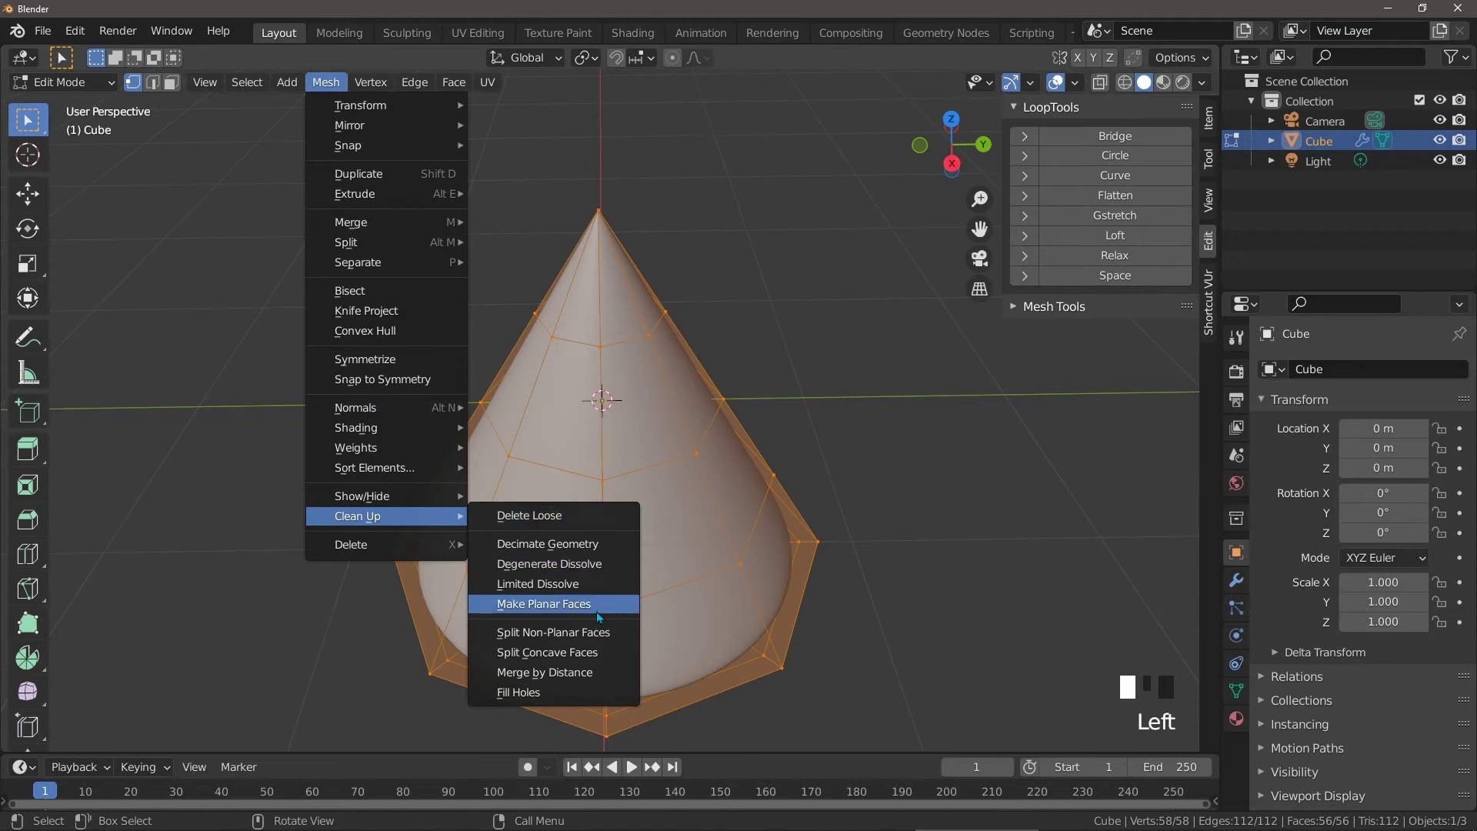
pyautogui.click(587, 674)
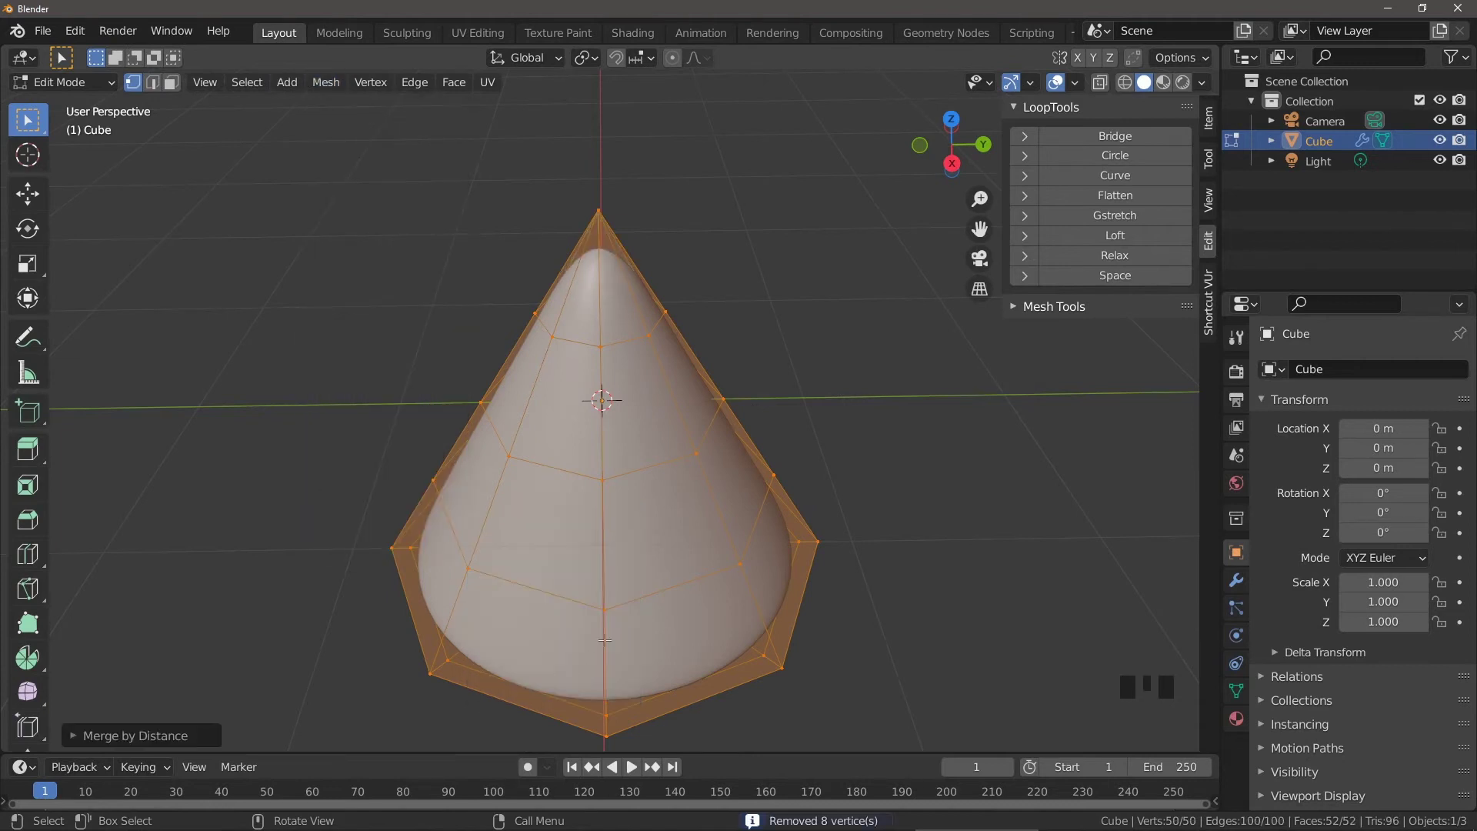
# Step: Leave Edit Mode and zoom in on the smoothed, rounded cone tip
pyautogui.press('Tab')
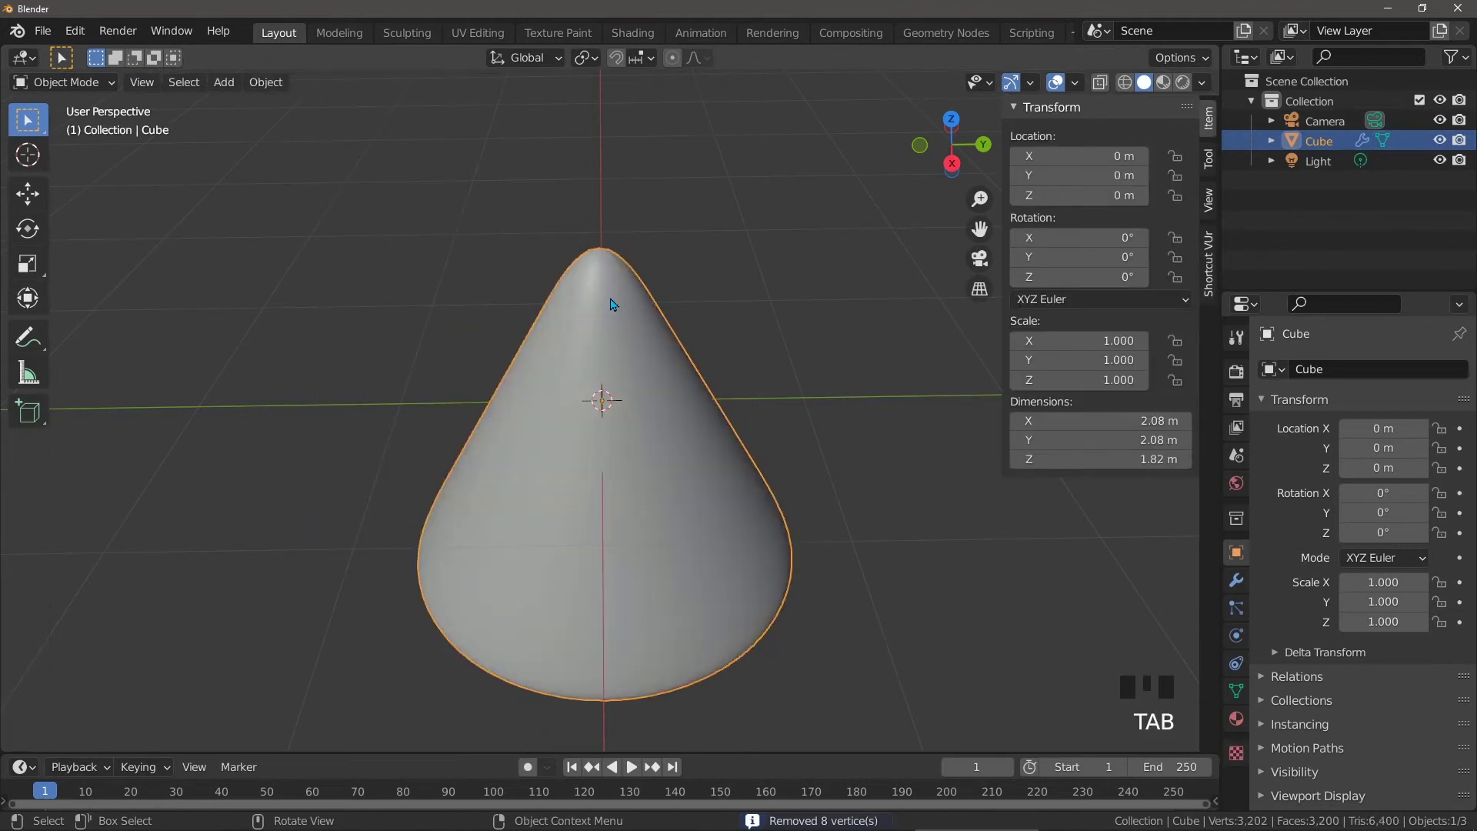
pyautogui.scroll(3, 613, 304)
pyautogui.keyDown('shift'); pyautogui.moveTo(600, 257); pyautogui.dragTo(574, 471, button='middle'); pyautogui.keyUp('shift')
pyautogui.scroll(2, 575, 468)
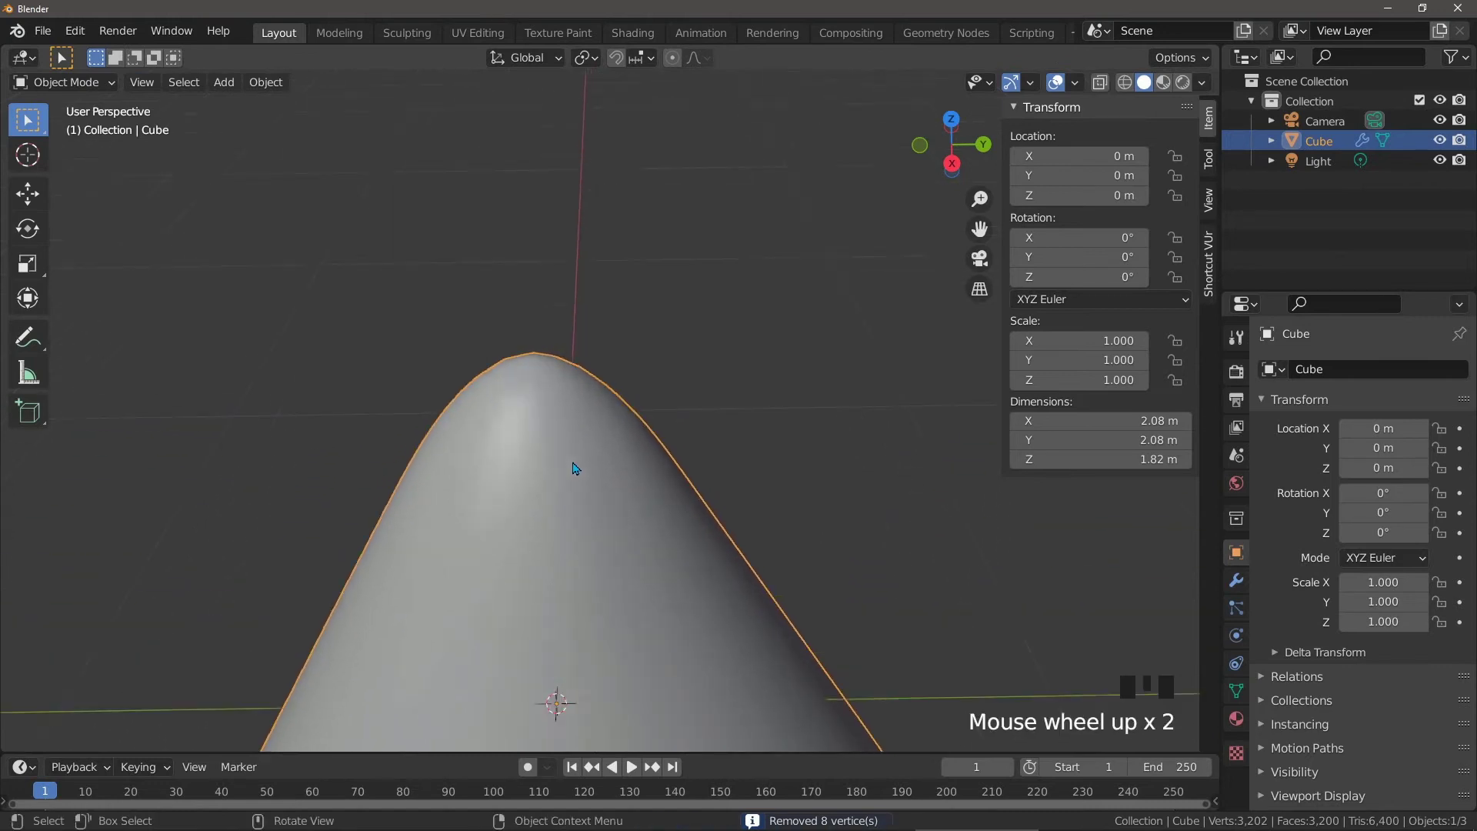
pyautogui.scroll(1, 574, 468)
pyautogui.moveTo(501, 379)
pyautogui.mouseDown(button='middle')
pyautogui.moveTo(514, 395)
pyautogui.moveTo(521, 373)
pyautogui.mouseUp(button='middle')
# Step: Check the object context menu while orbiting the tip, then return to Edit Mode
pyautogui.rightClick(523, 372)
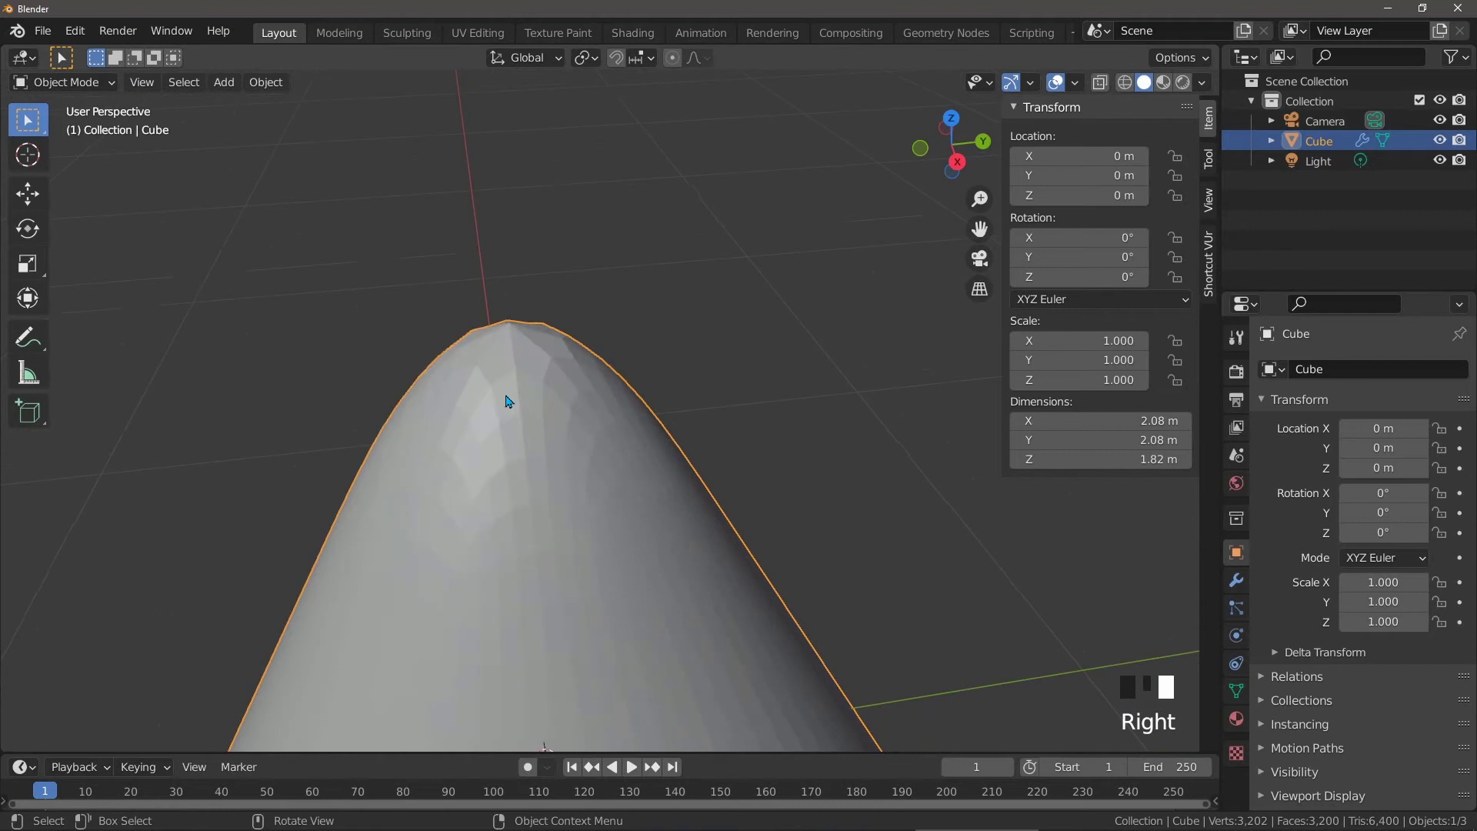
pyautogui.moveTo(508, 400)
pyautogui.mouseDown(button='middle')
pyautogui.moveTo(551, 412)
pyautogui.moveTo(496, 390)
pyautogui.moveTo(523, 415)
pyautogui.mouseUp(button='middle')
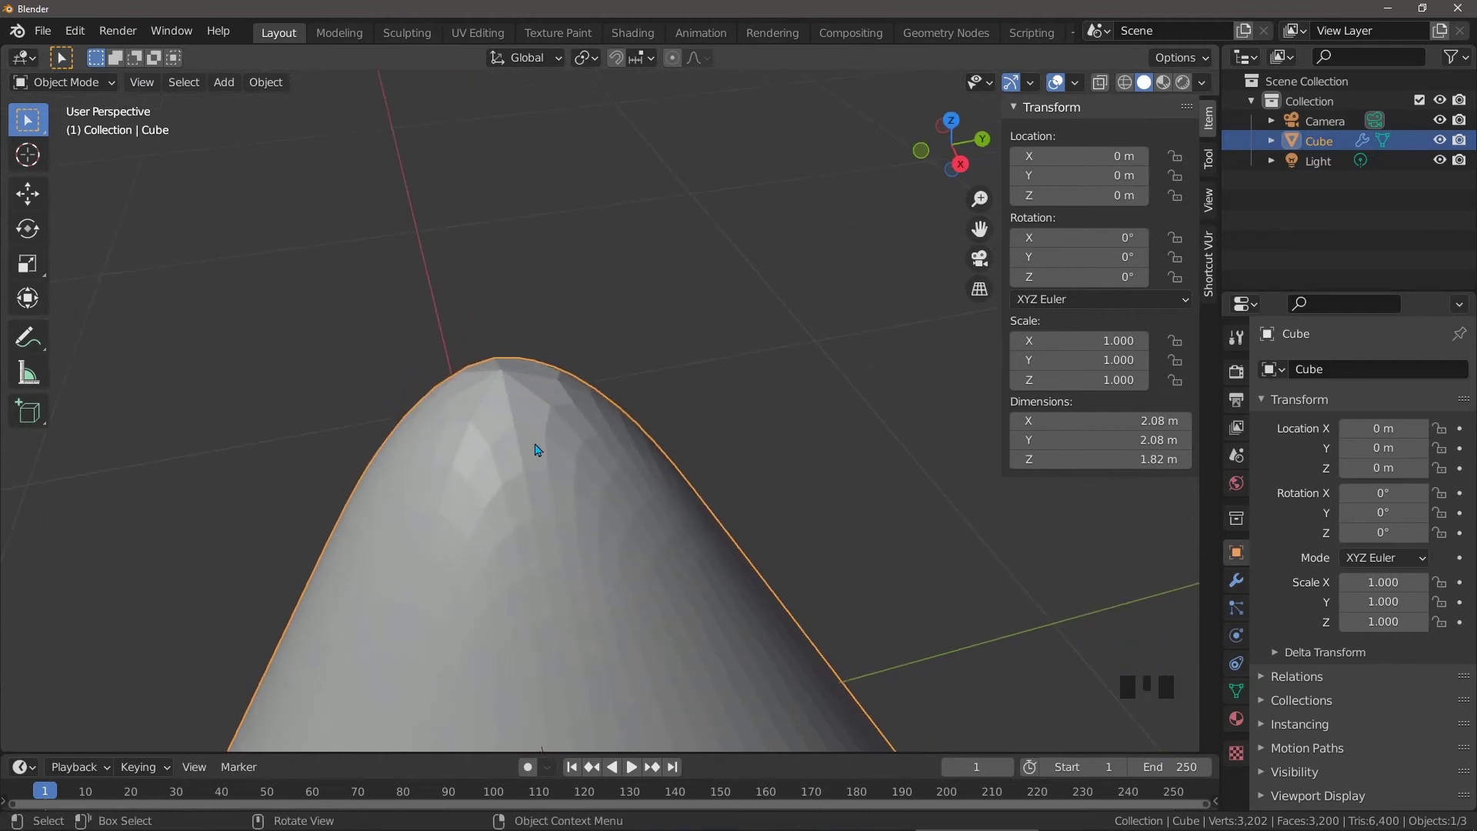
pyautogui.scroll(-2, 584, 500)
pyautogui.moveTo(587, 500); pyautogui.dragTo(580, 513, button='middle')
pyautogui.scroll(-1, 582, 514)
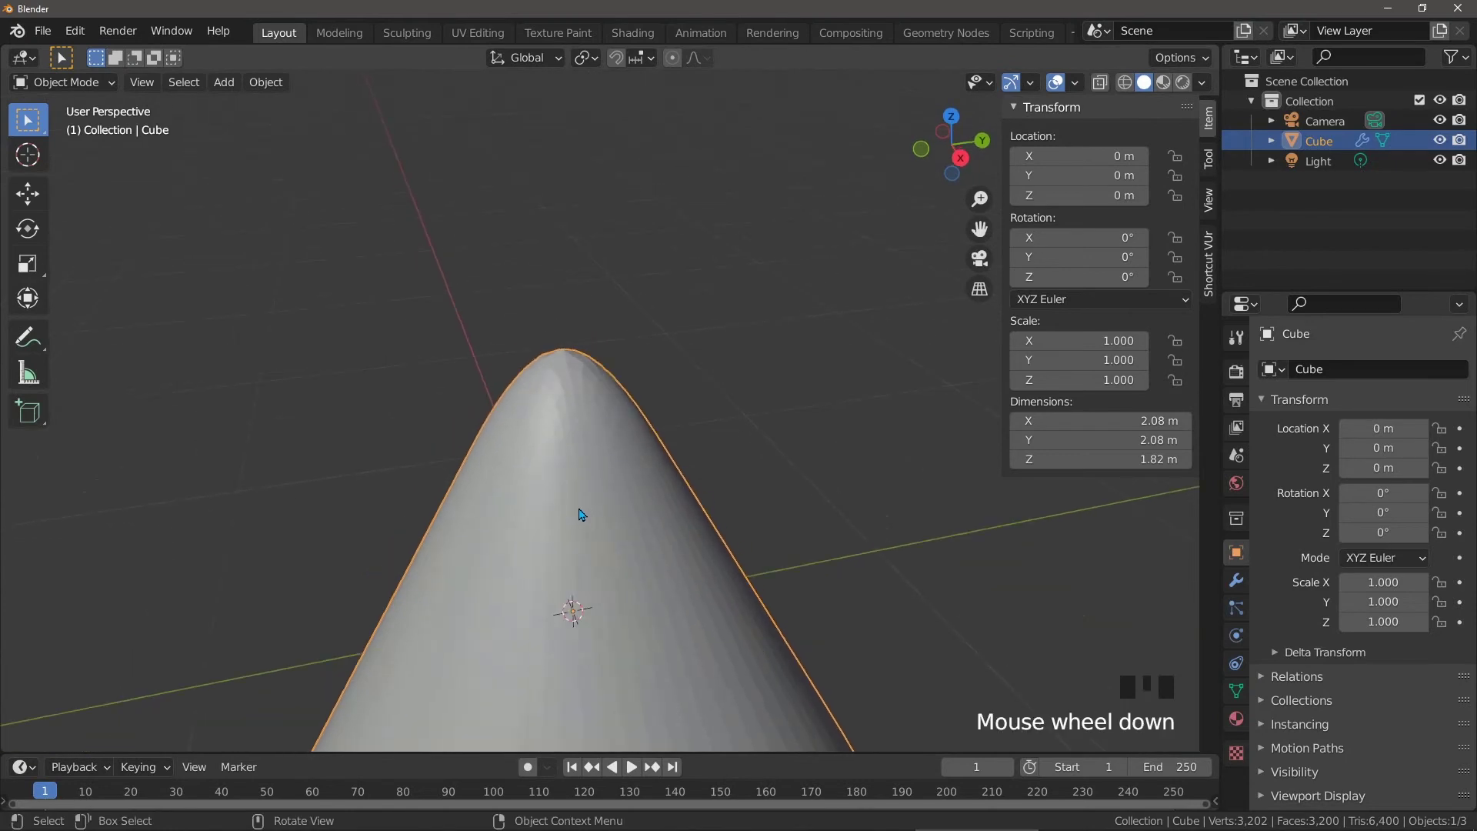
pyautogui.press('Tab')
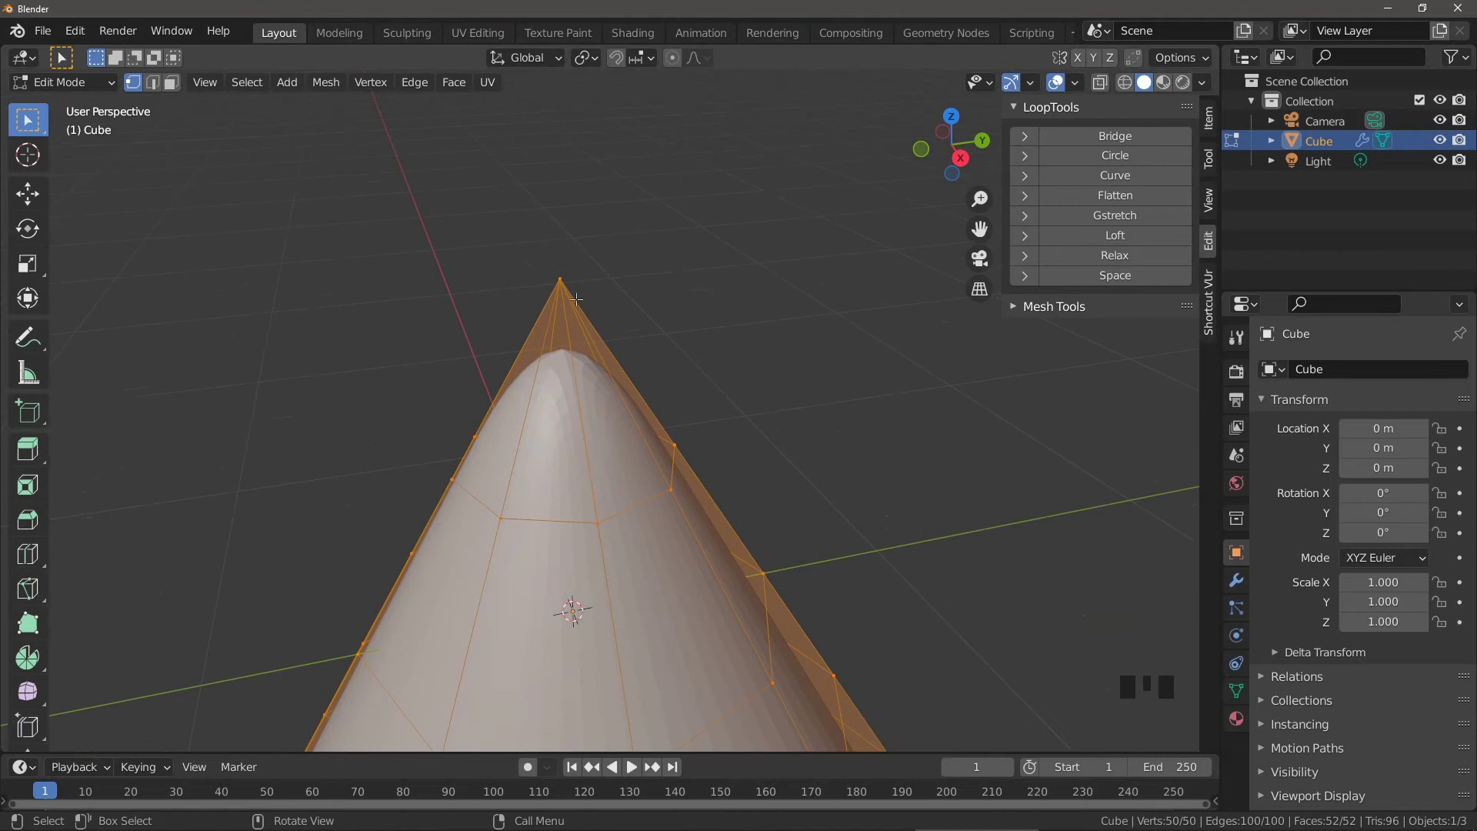
# Step: In edge select, select the 8-vertex loop below the tip and assign it to a new vertex group
pyautogui.scroll(-1, 655, 456)
pyautogui.moveTo(655, 456); pyautogui.dragTo(585, 442, button='middle')
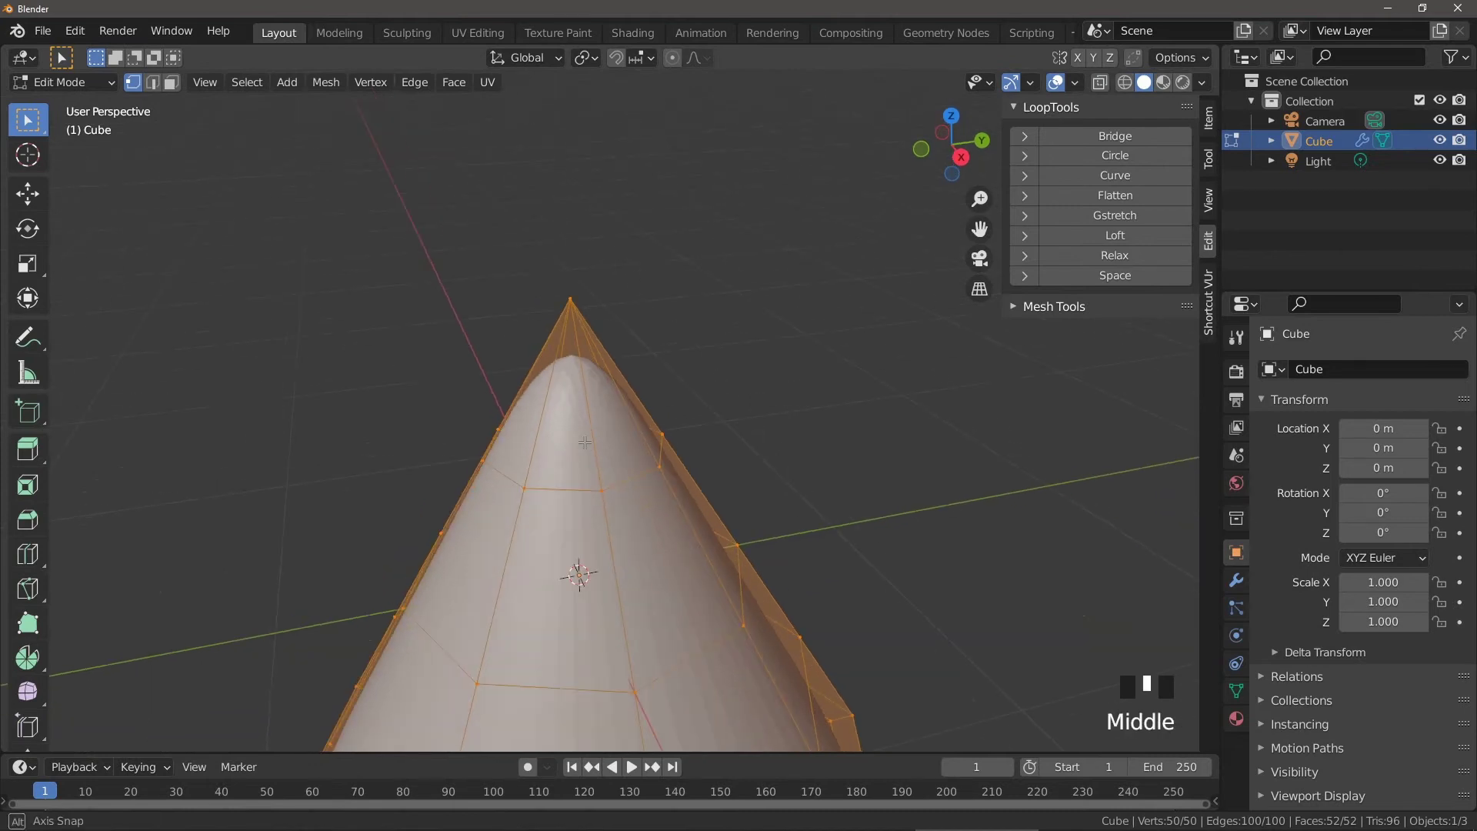
pyautogui.press('2')
pyautogui.scroll(-1, 615, 446)
pyautogui.click(659, 451)
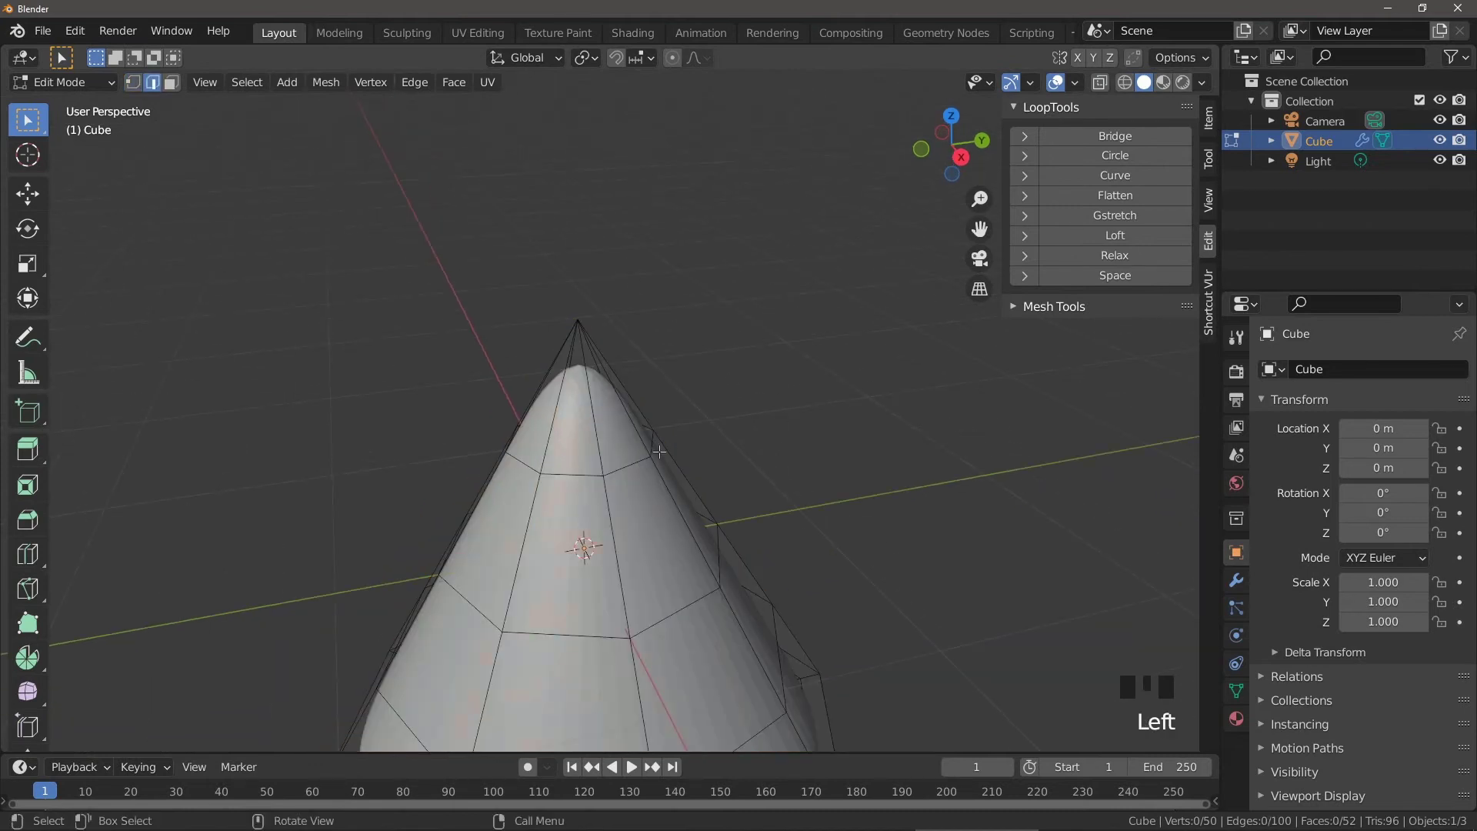
pyautogui.keyDown('alt'); pyautogui.click(573, 476); pyautogui.keyUp('alt')
pyautogui.moveTo(573, 476)
pyautogui.mouseDown(button='middle')
pyautogui.moveTo(753, 458)
pyautogui.moveTo(490, 460)
pyautogui.moveTo(592, 471)
pyautogui.mouseUp(button='middle')
pyautogui.scroll(-1, 496, 460)
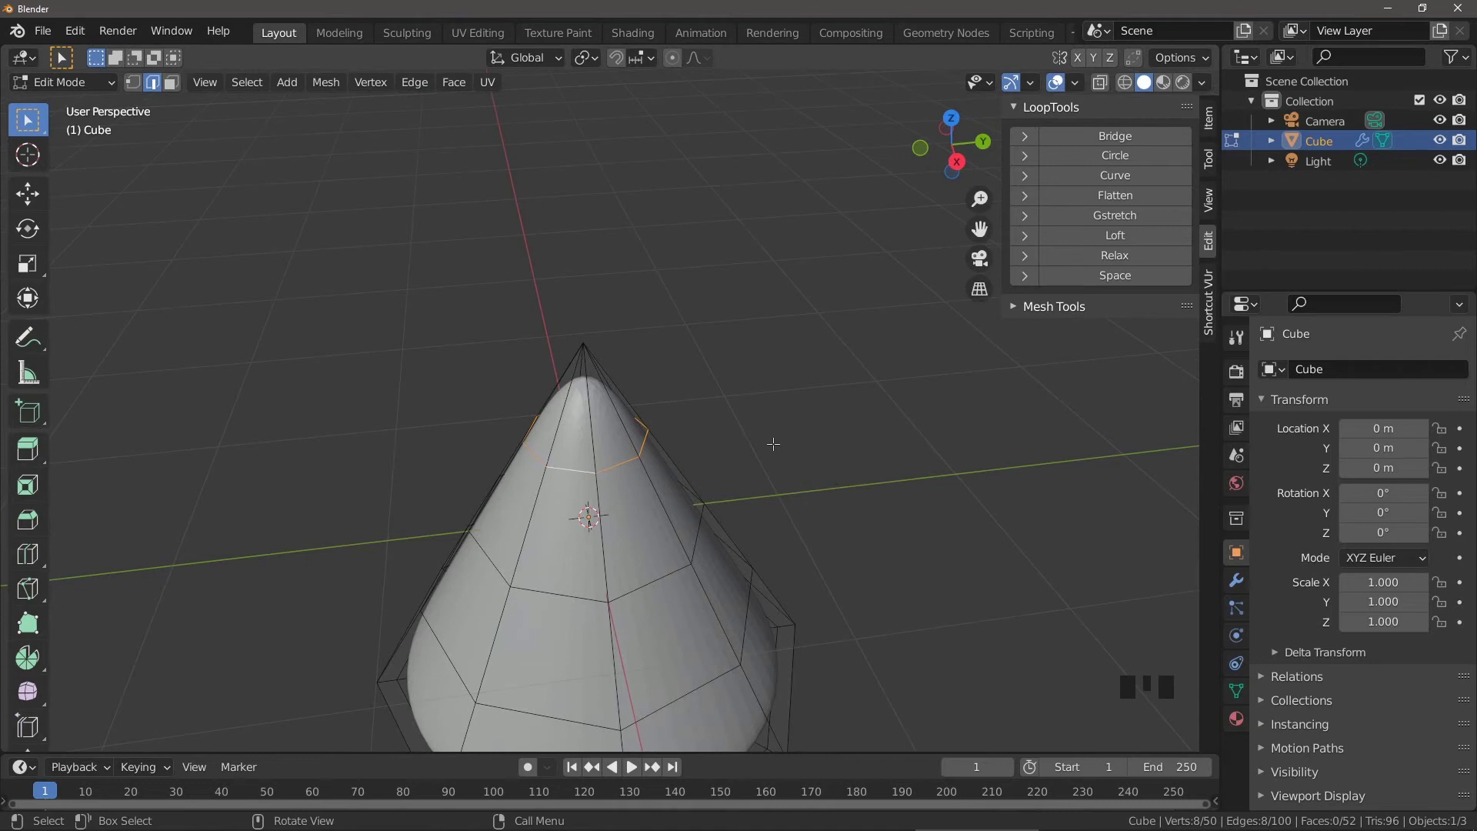
pyautogui.hotkey('ctrl', 'g')
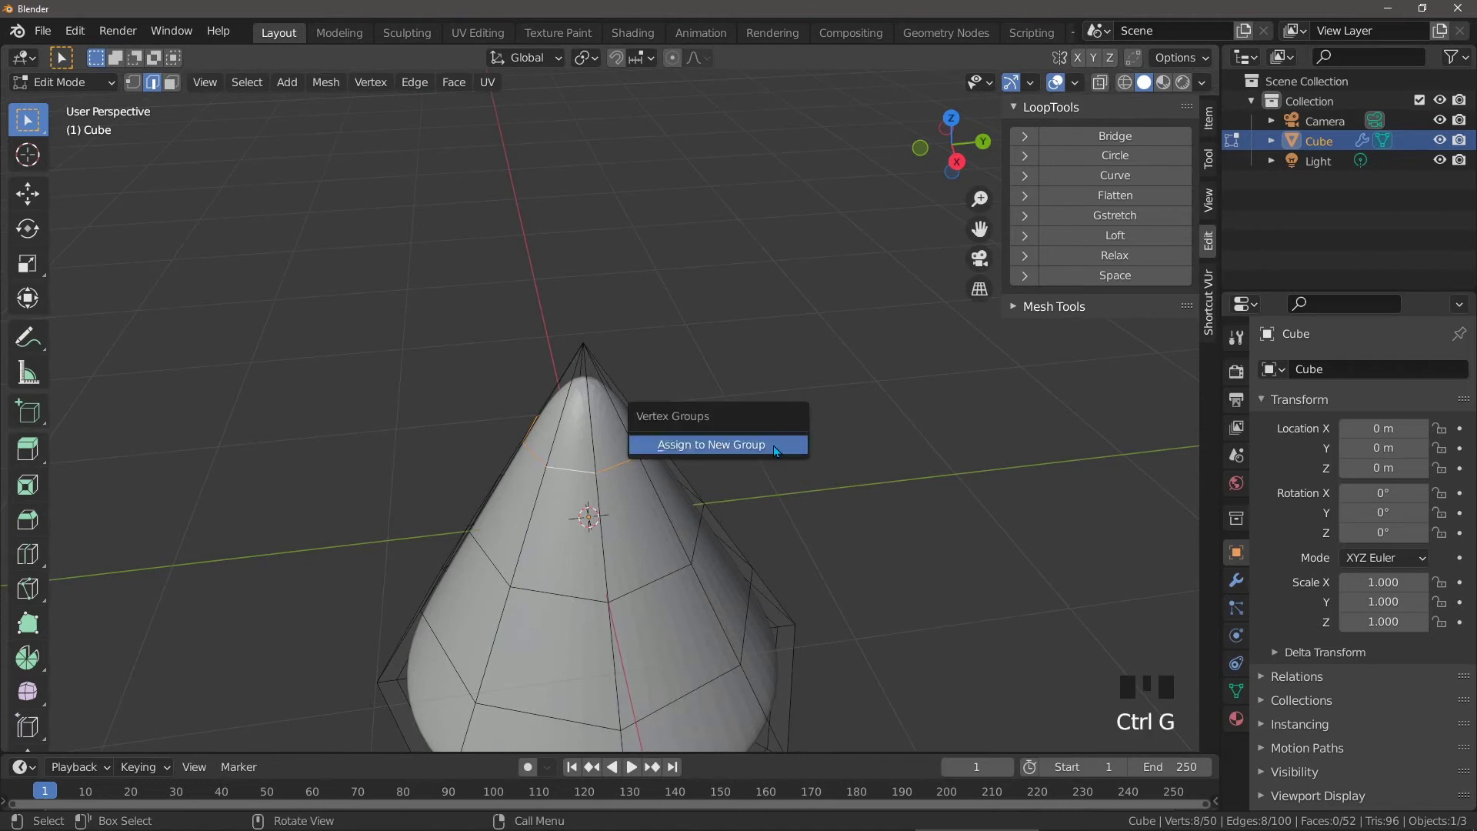
pyautogui.click(773, 446)
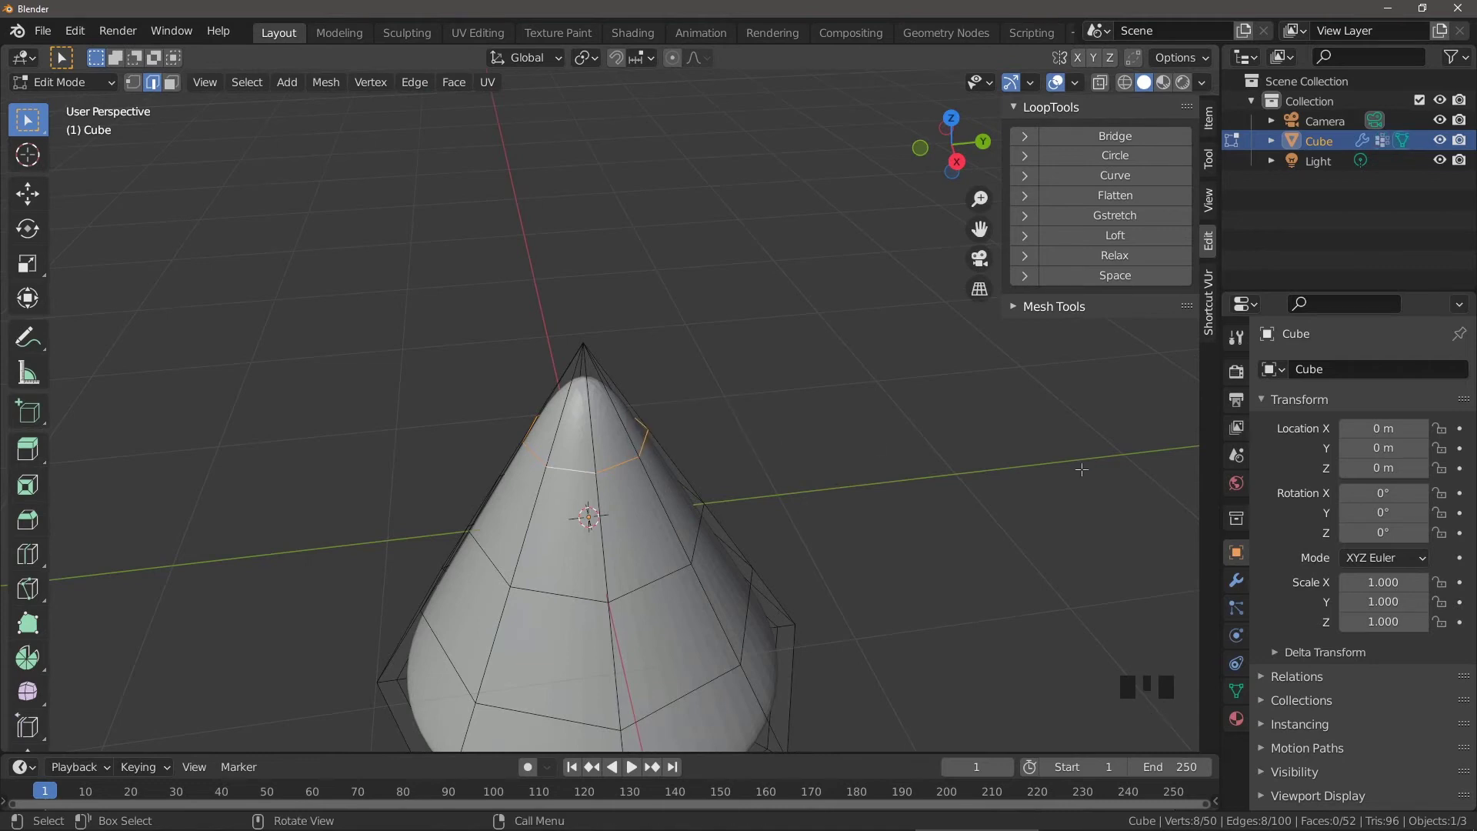
# Step: In Object Data properties, rename vertex group 'Group' to 'Point sharpness'
pyautogui.click(1236, 692)
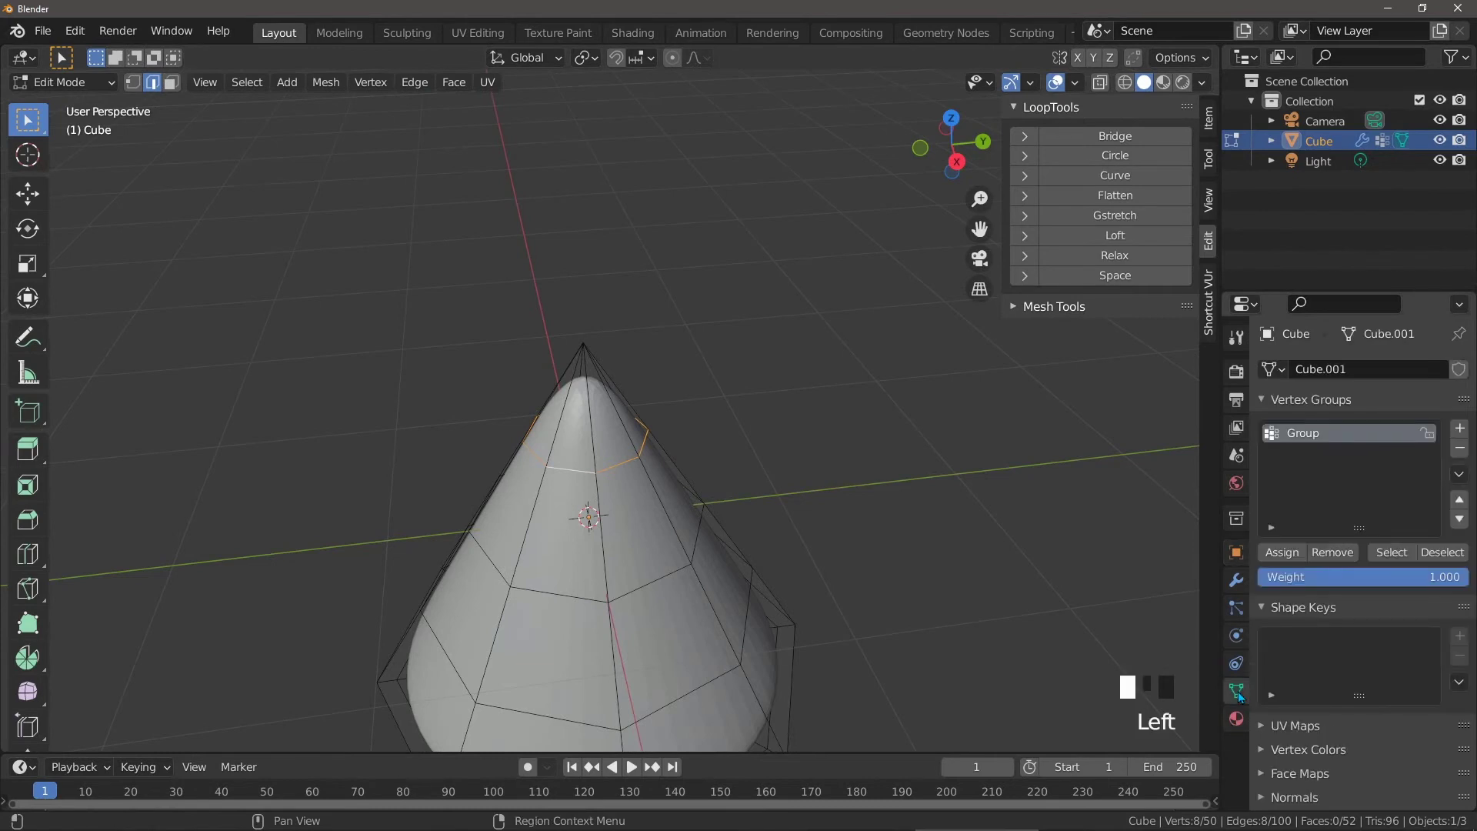
pyautogui.doubleClick(1322, 433)
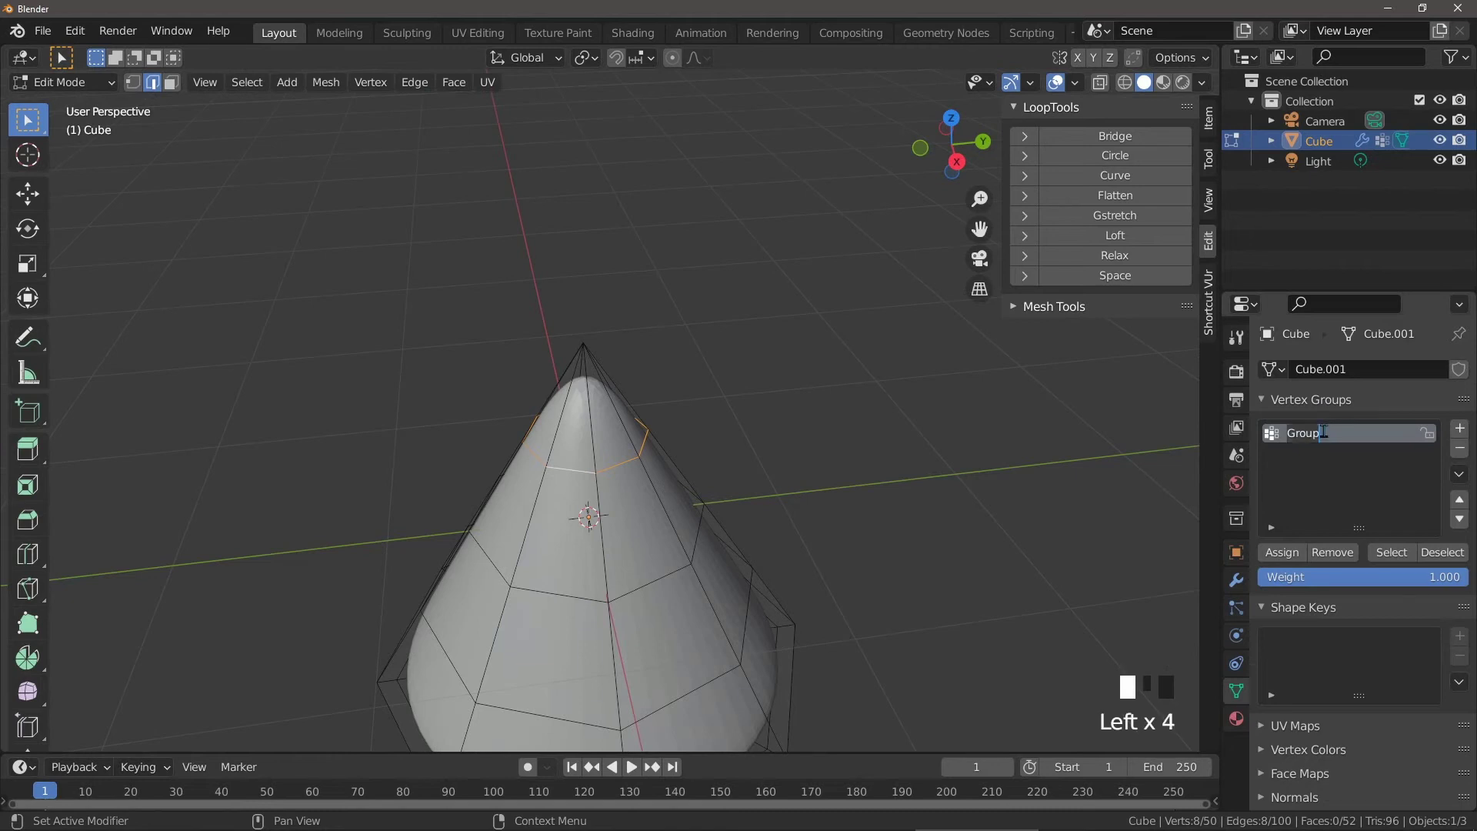
pyautogui.write('Point sharpness')
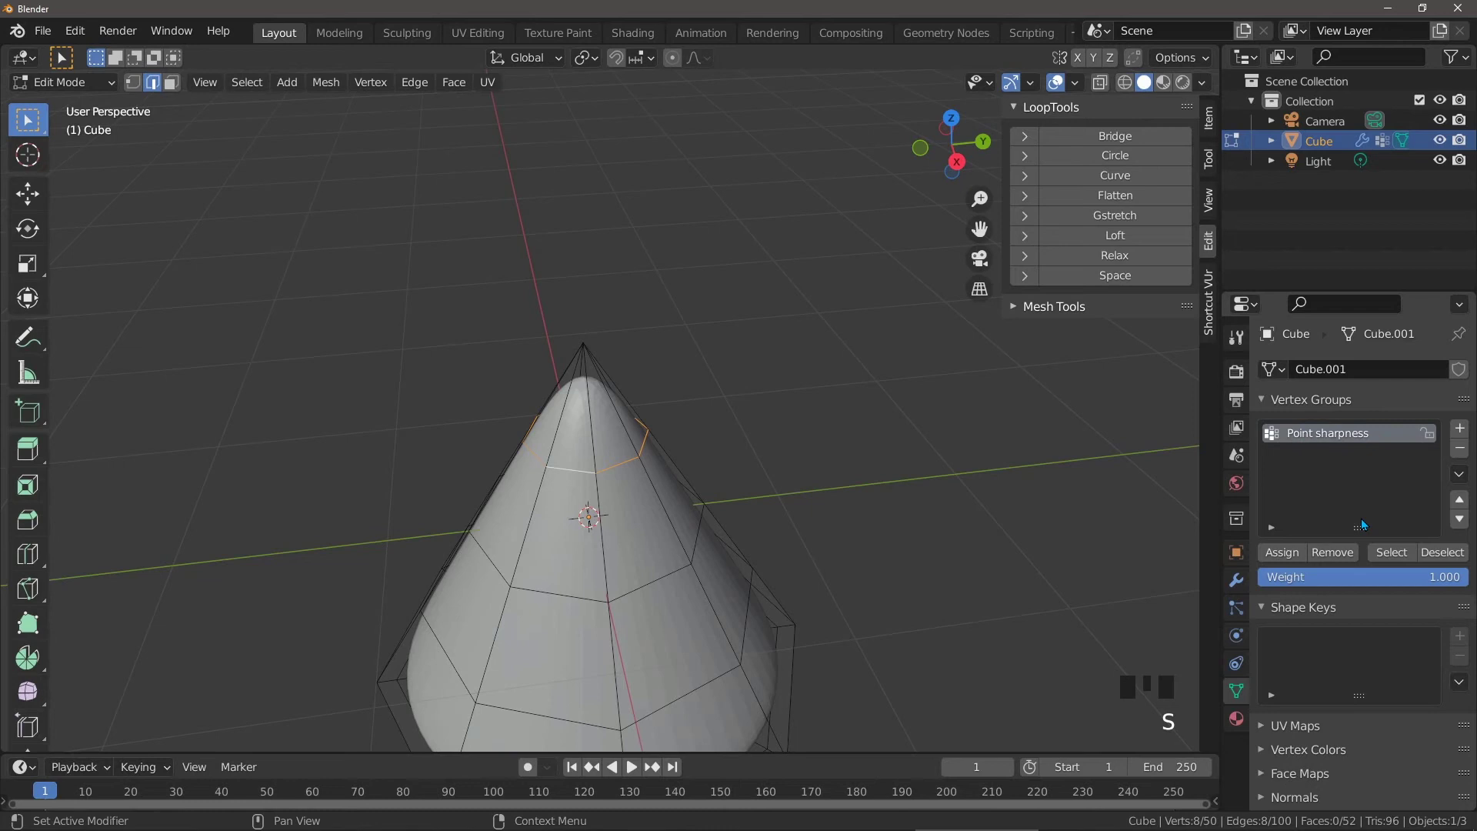
# Step: Select the Point sharpness group's loop, mark it as a seam, then deselect
pyautogui.click(862, 509)
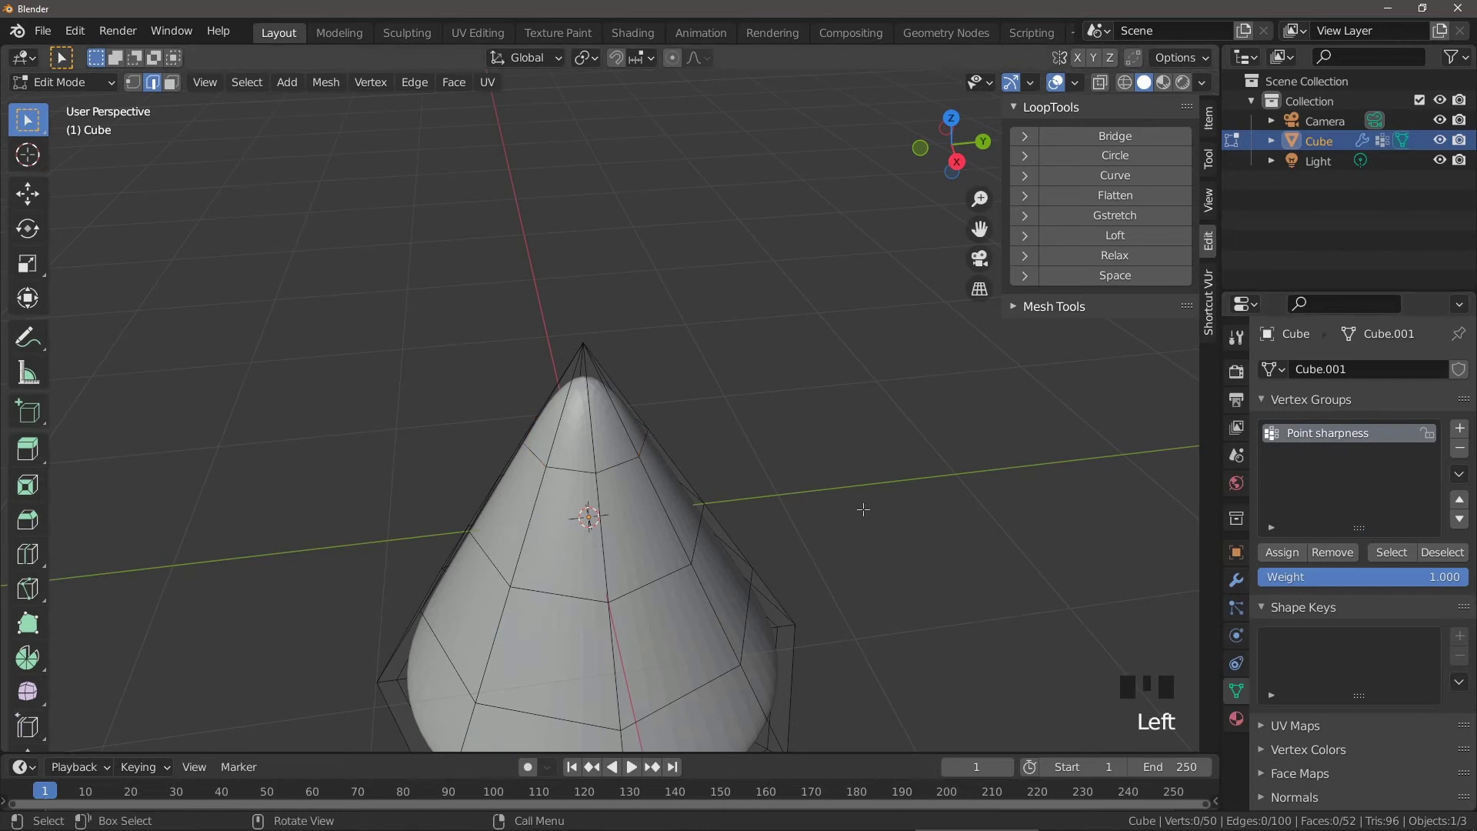
pyautogui.click(1393, 553)
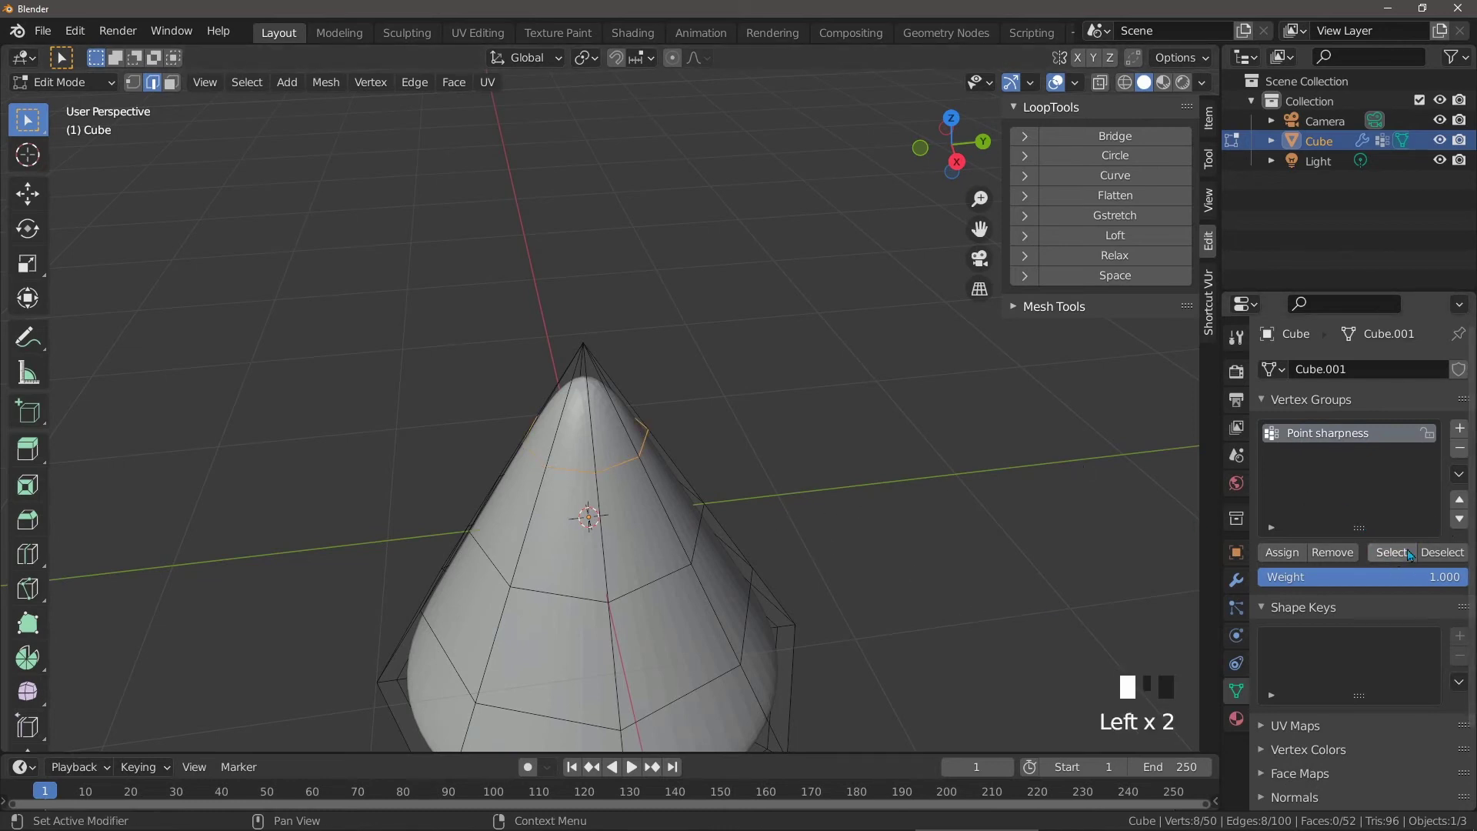
pyautogui.rightClick(790, 412)
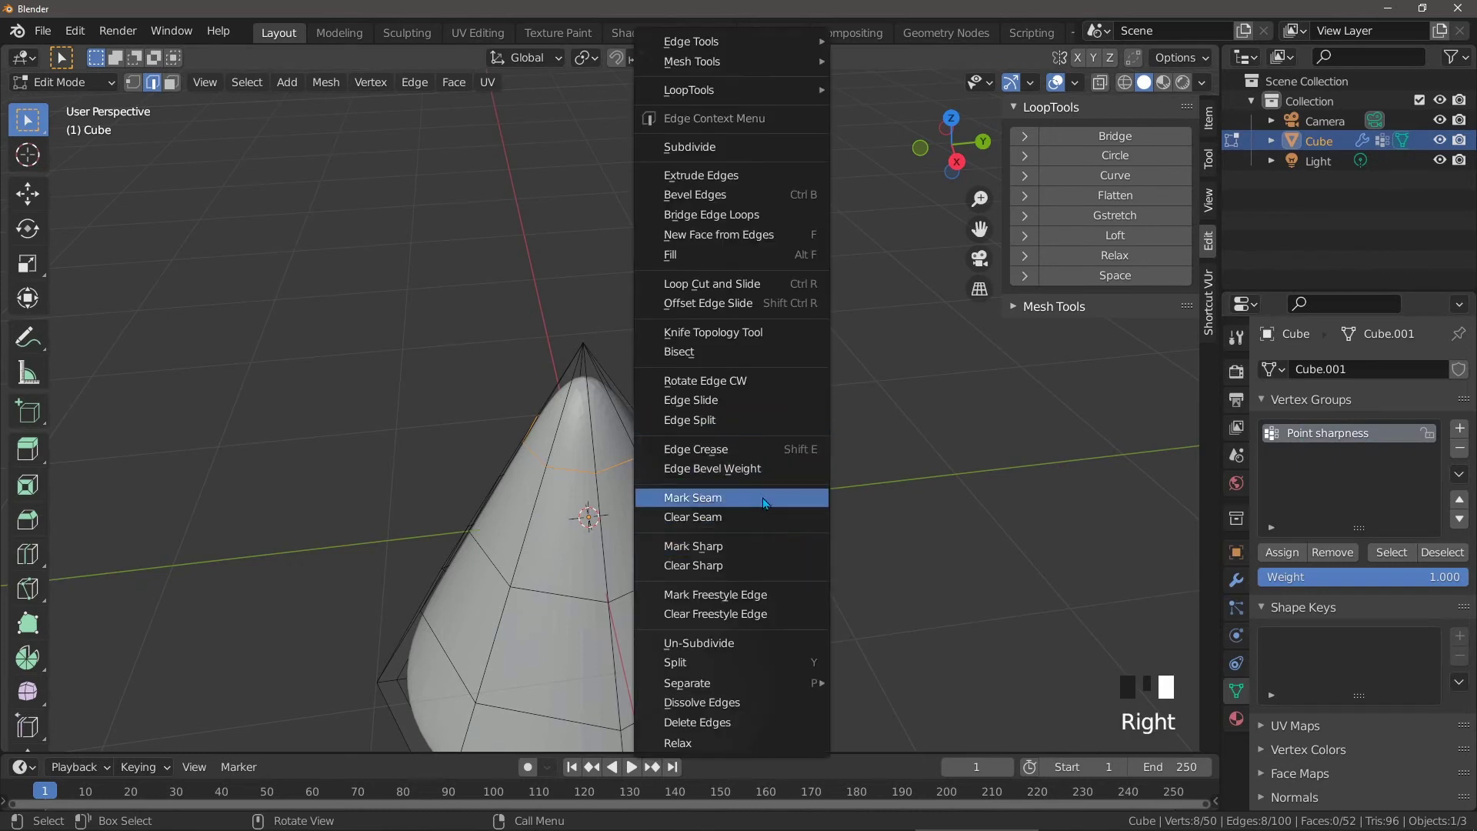
pyautogui.click(764, 499)
pyautogui.click(803, 485)
pyautogui.moveTo(711, 499); pyautogui.dragTo(867, 484, button='middle')
# Step: Dissolve the four extra edges above the tip loop
pyautogui.scroll(-1, 586, 465)
pyautogui.click(584, 436)
pyautogui.keyDown('shift'); pyautogui.click(542, 437); pyautogui.keyUp('shift')
pyautogui.keyDown('shift'); pyautogui.click(506, 455); pyautogui.keyUp('shift')
pyautogui.keyDown('shift'); pyautogui.click(496, 469); pyautogui.keyUp('shift')
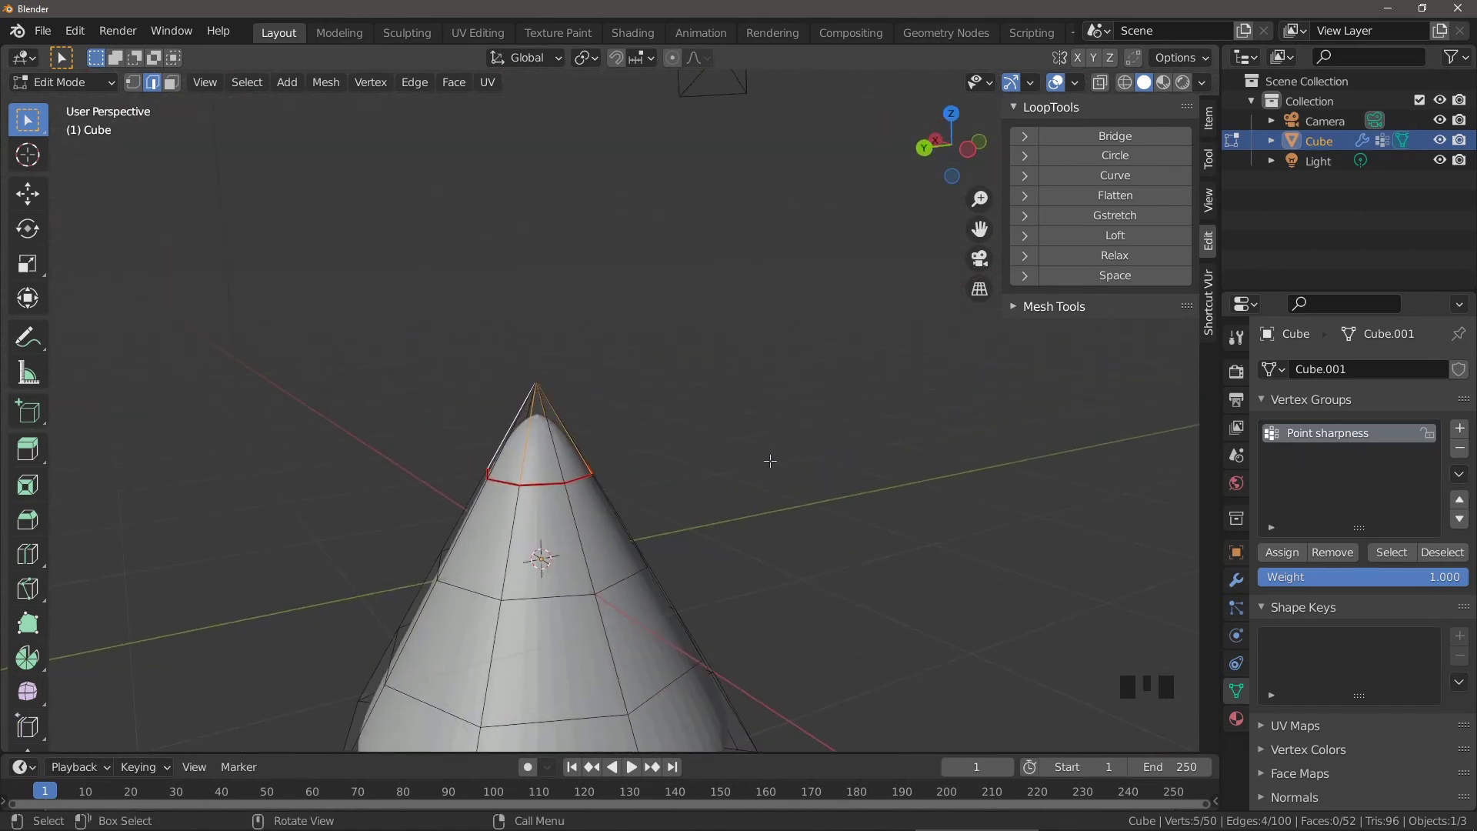
pyautogui.press('x')
pyautogui.click(771, 466)
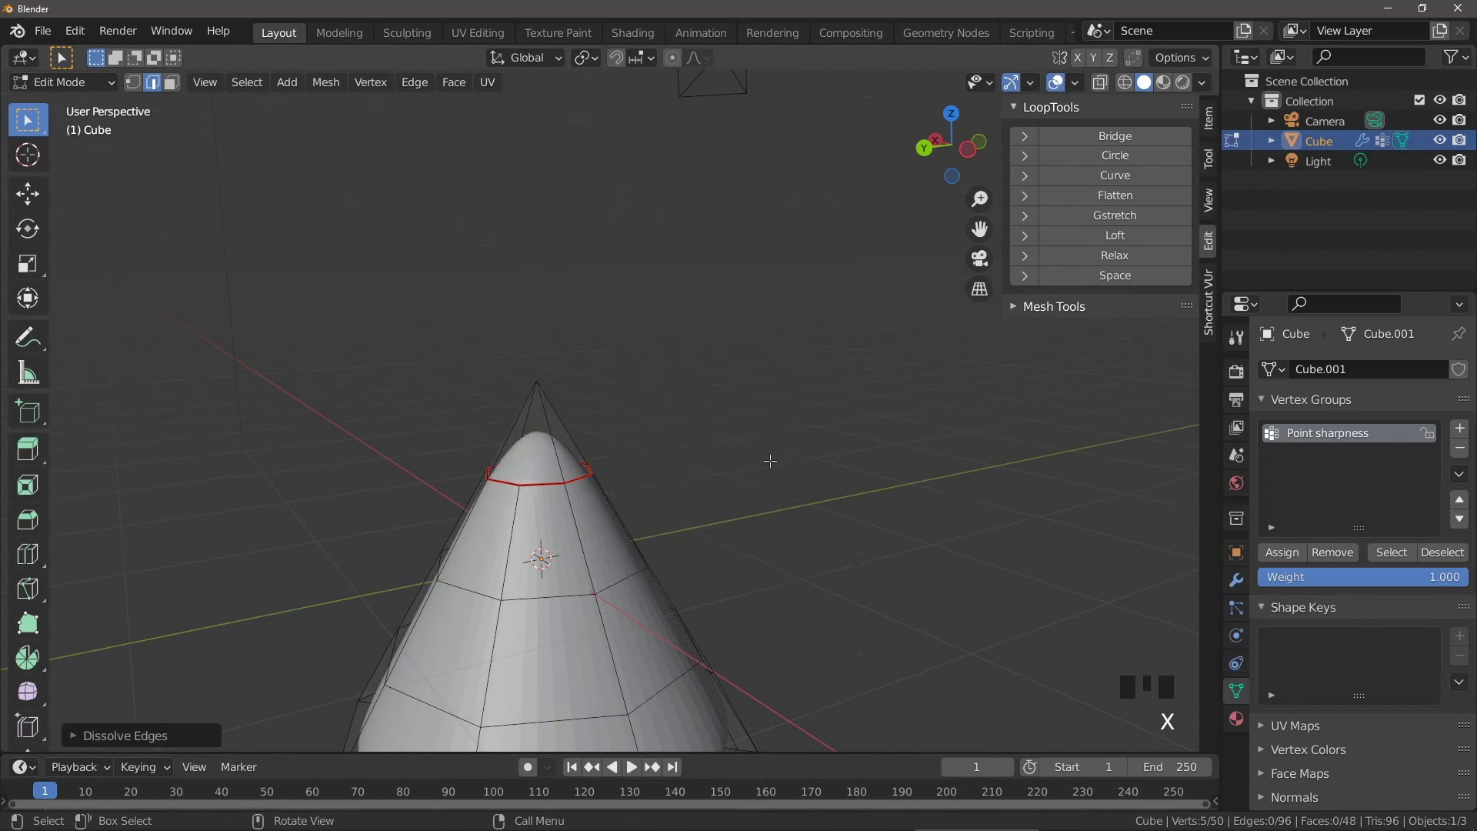
# Step: Inspect the rounder dome from above and deselect all vertices
pyautogui.scroll(4, 576, 492)
pyautogui.keyDown('shift'); pyautogui.moveTo(577, 492); pyautogui.dragTo(575, 460, button='middle'); pyautogui.keyUp('shift')
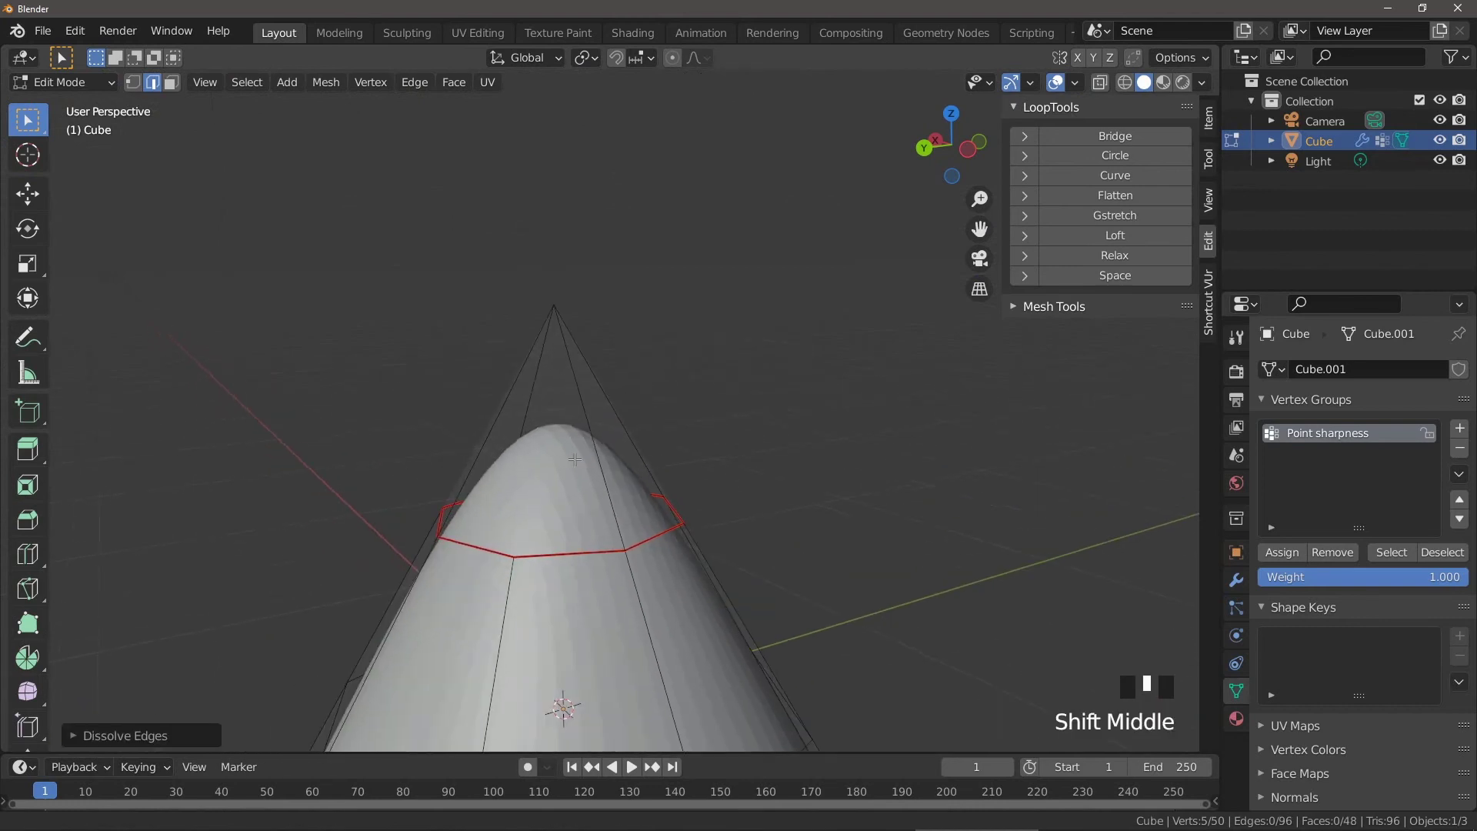
pyautogui.scroll(2, 576, 459)
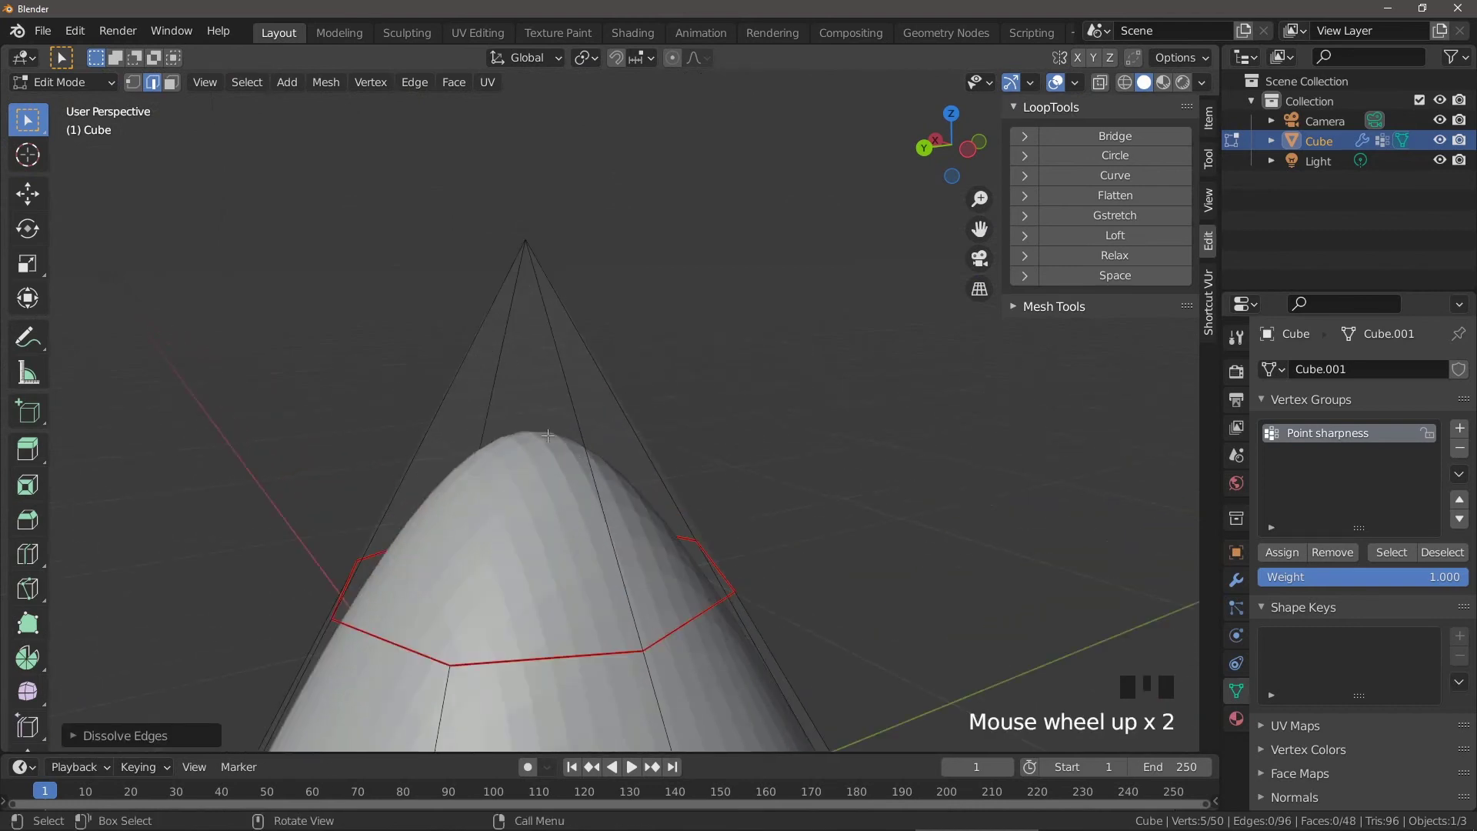
pyautogui.moveTo(548, 436); pyautogui.dragTo(662, 521, button='middle')
pyautogui.scroll(-3, 568, 444)
pyautogui.scroll(-3, 568, 445)
pyautogui.scroll(2, 662, 522)
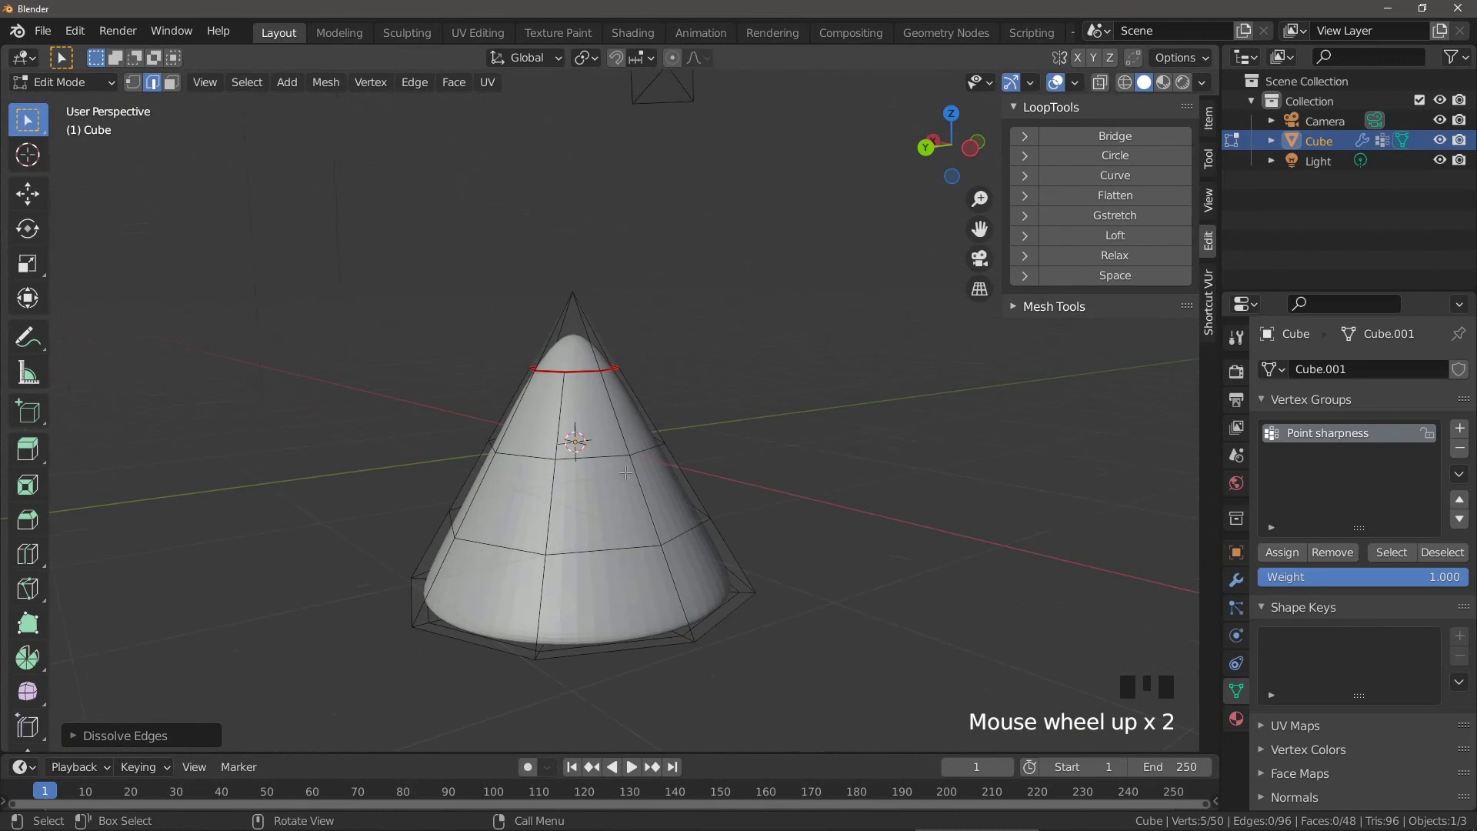
pyautogui.scroll(2, 625, 472)
pyautogui.click(855, 380)
# Step: Edge-slide the top control loop up toward the cone's tip
pyautogui.moveTo(501, 346); pyautogui.dragTo(590, 399, button='middle')
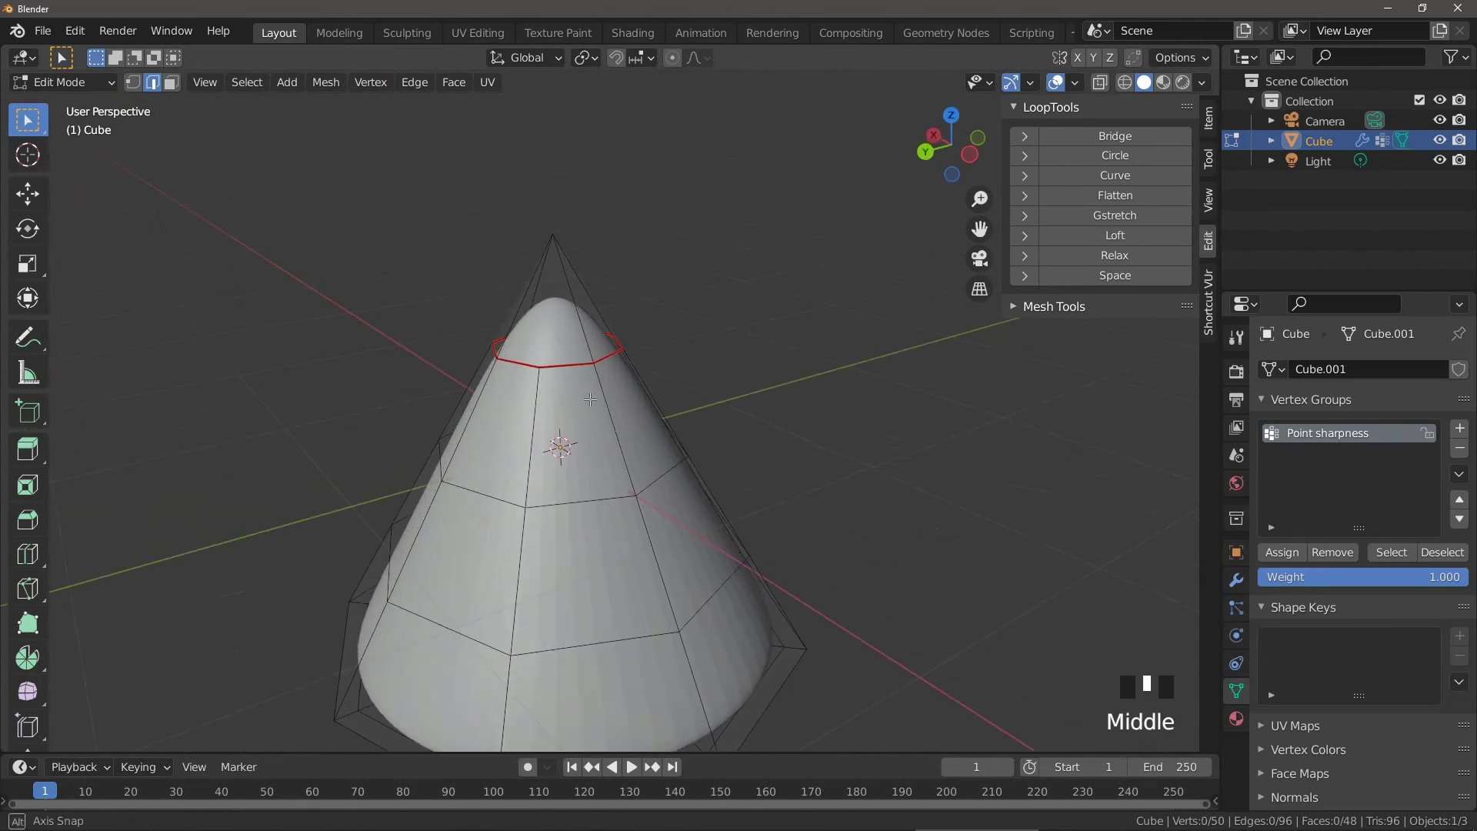
pyautogui.keyDown('alt'); pyautogui.click(569, 362); pyautogui.keyUp('alt')
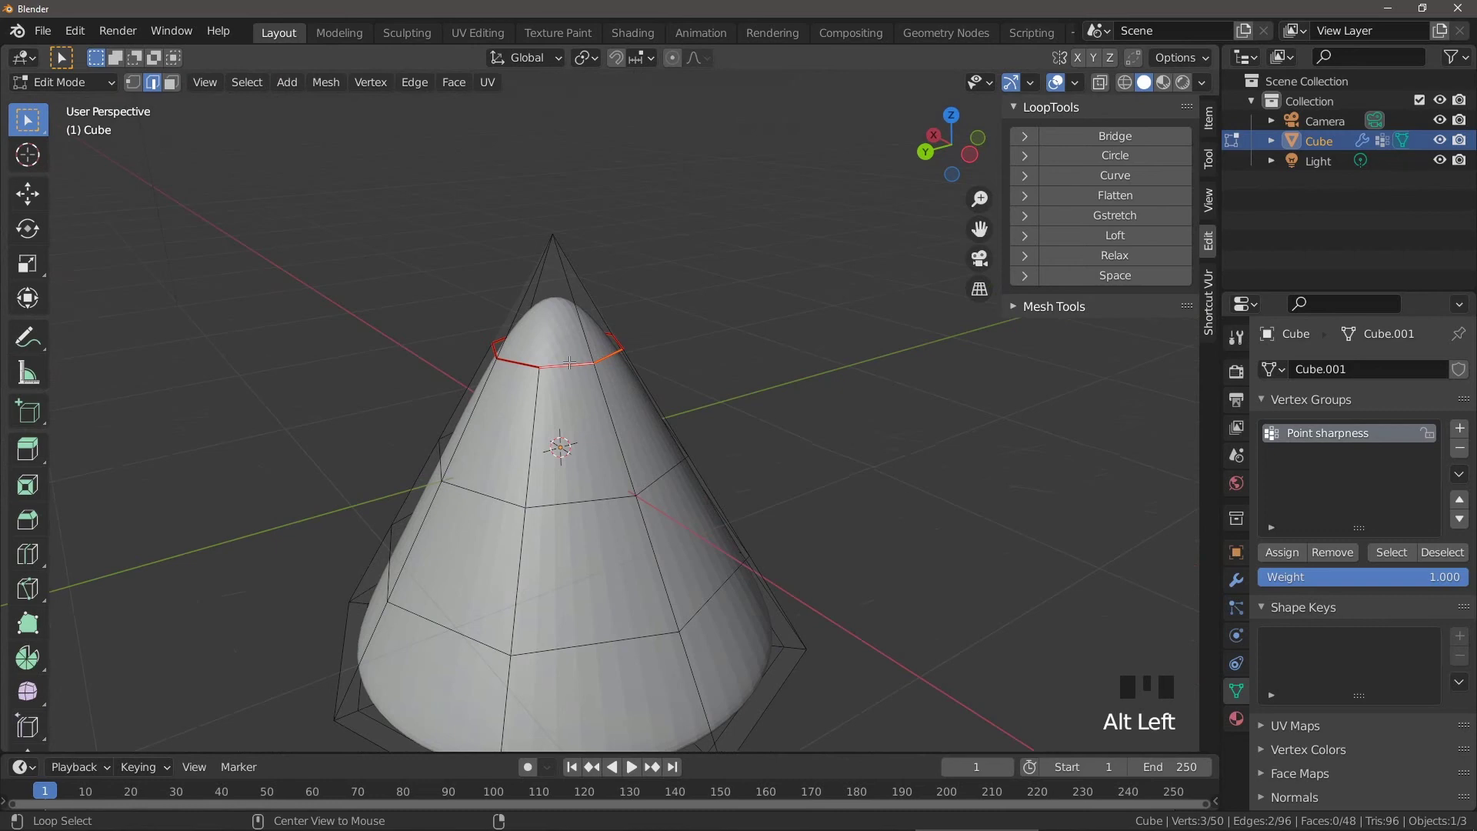
pyautogui.moveTo(569, 362); pyautogui.dragTo(631, 415, button='middle')
pyautogui.click(889, 406)
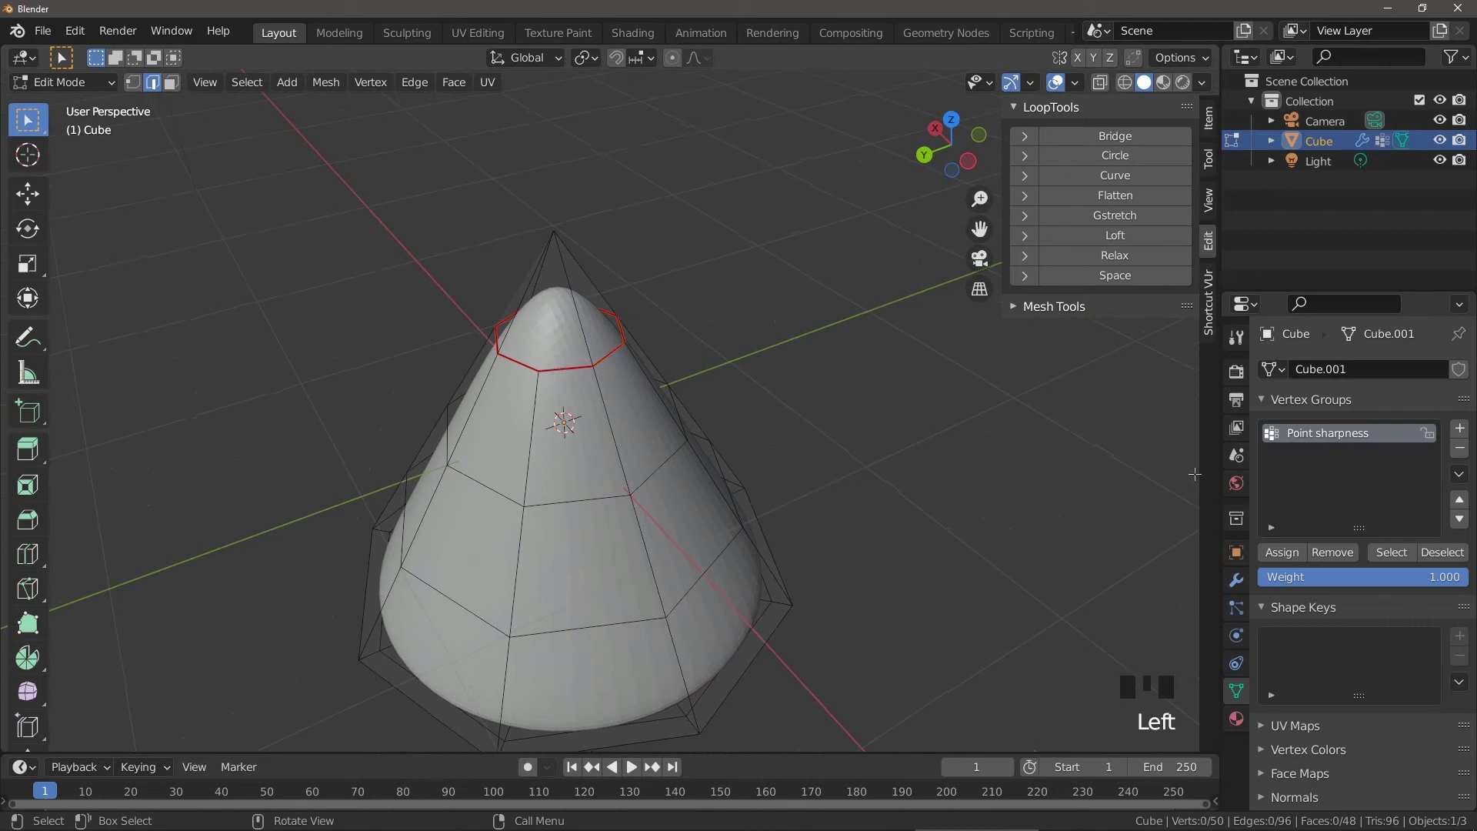
pyautogui.click(1390, 554)
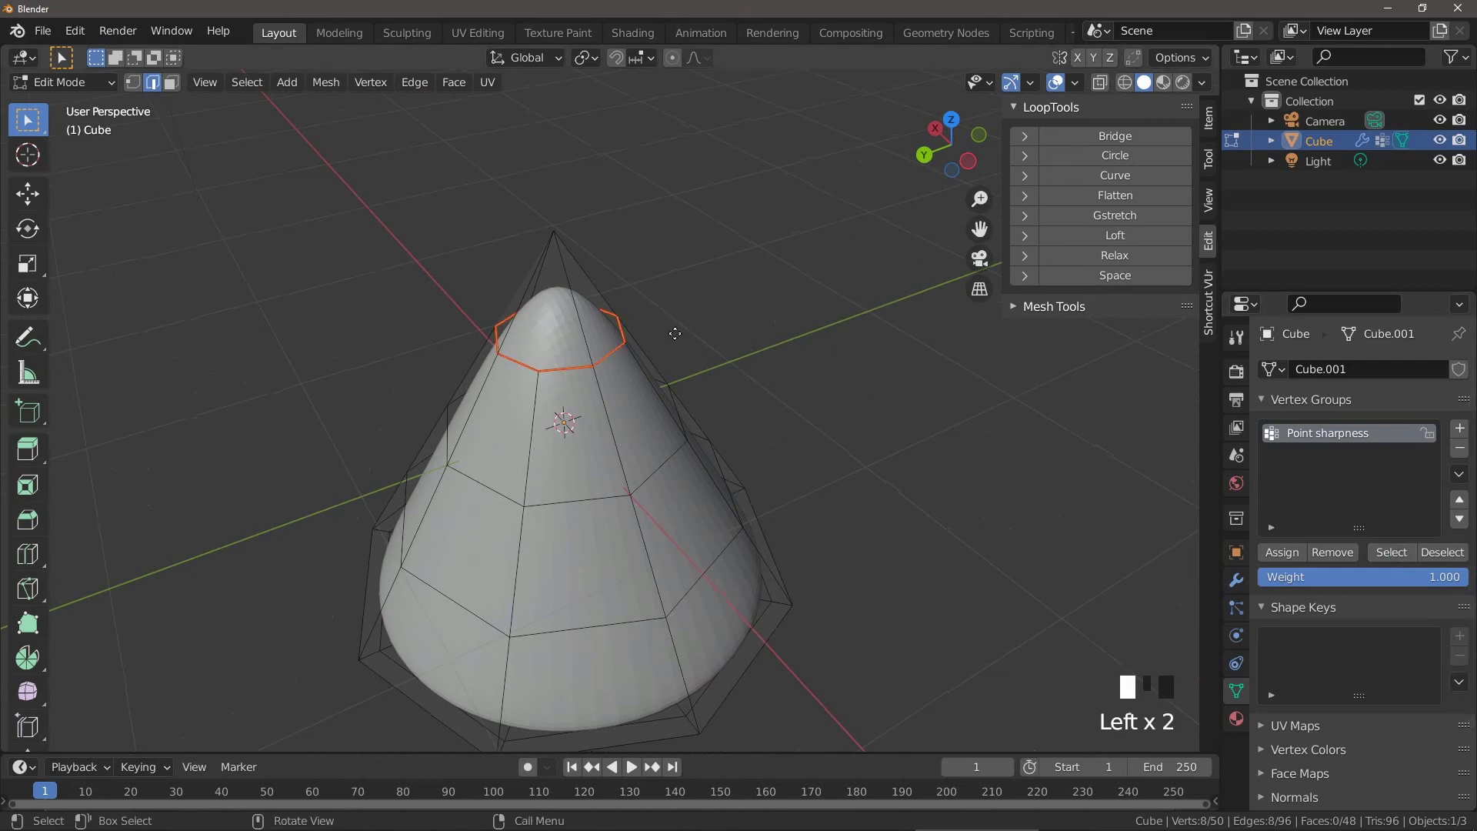
pyautogui.press('g')
pyautogui.press('g')
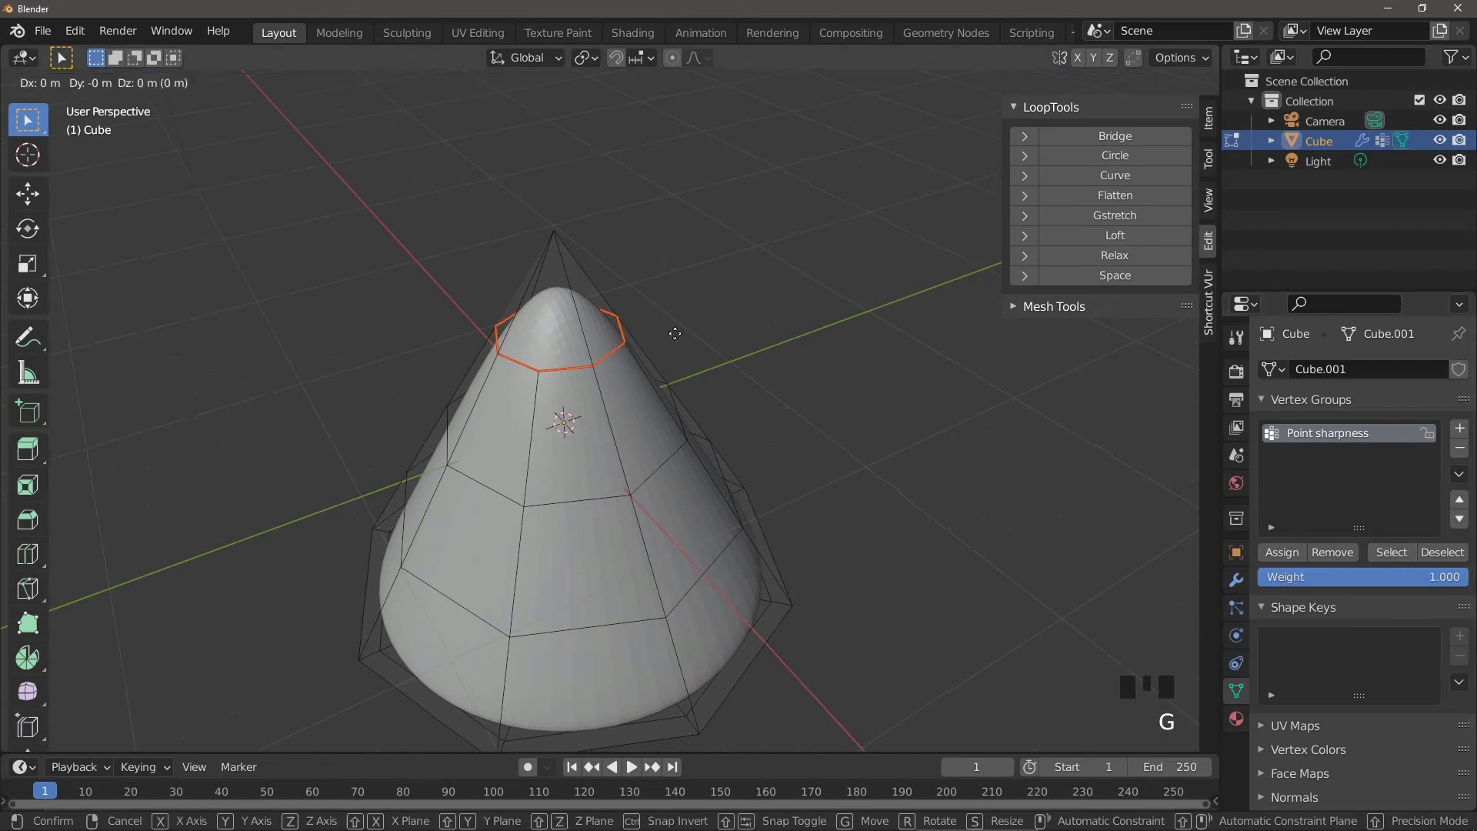
pyautogui.click(638, 262)
# Step: Edge-slide the middle loop up toward the tip
pyautogui.keyDown('alt'); pyautogui.click(586, 496); pyautogui.keyUp('alt')
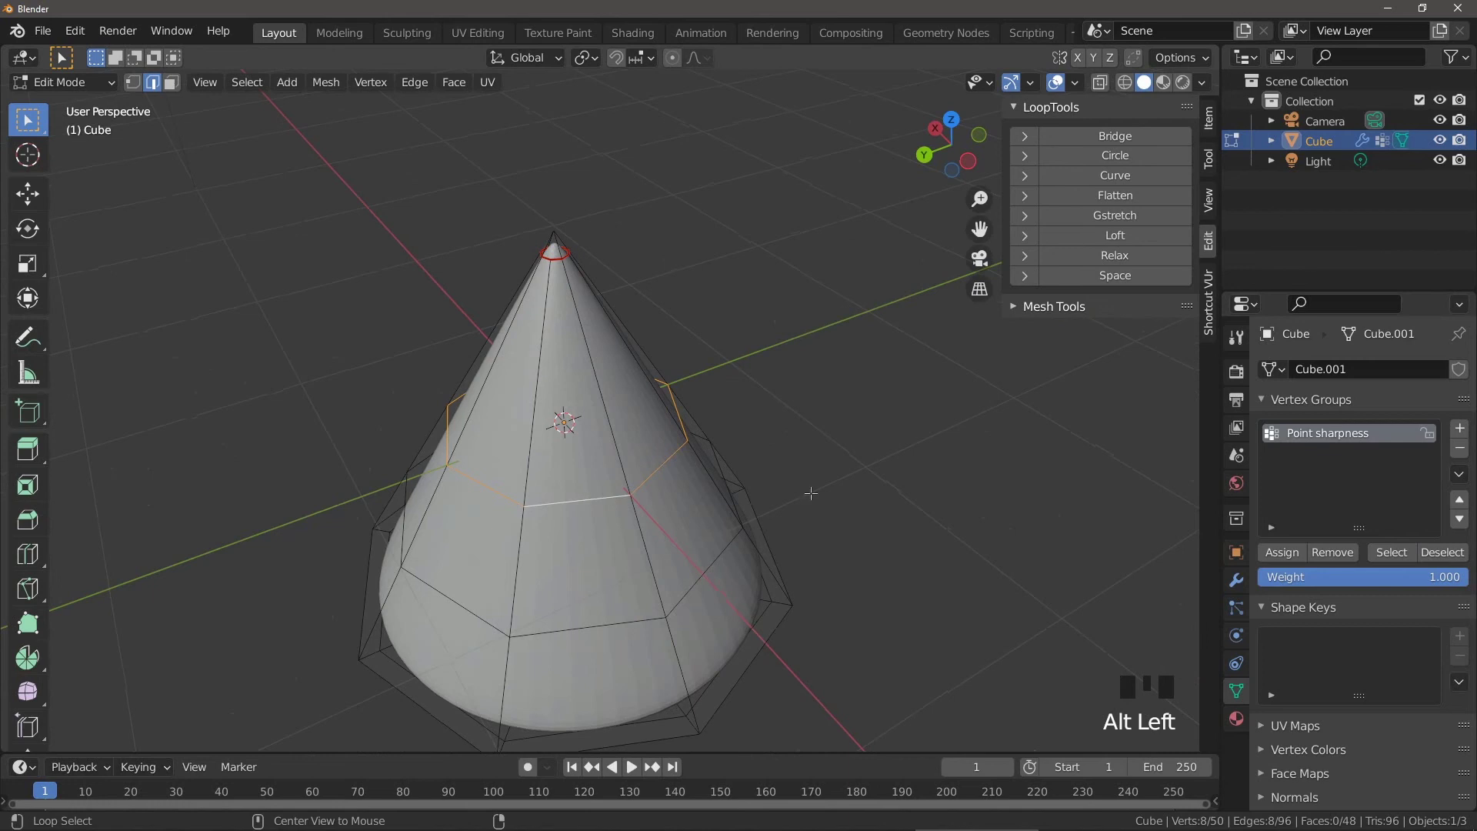
pyautogui.press('g')
pyautogui.press('g')
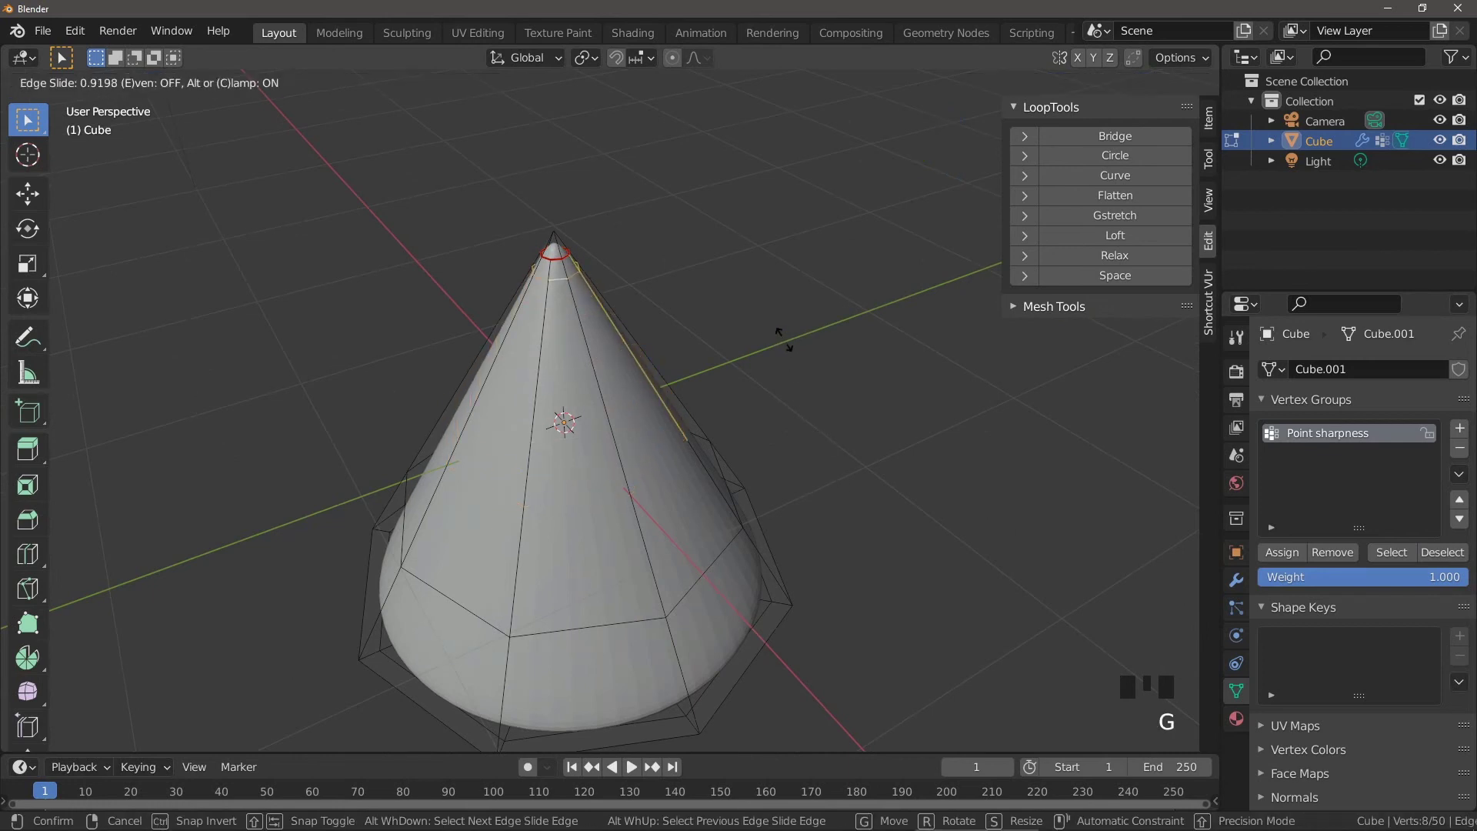
pyautogui.click(785, 336)
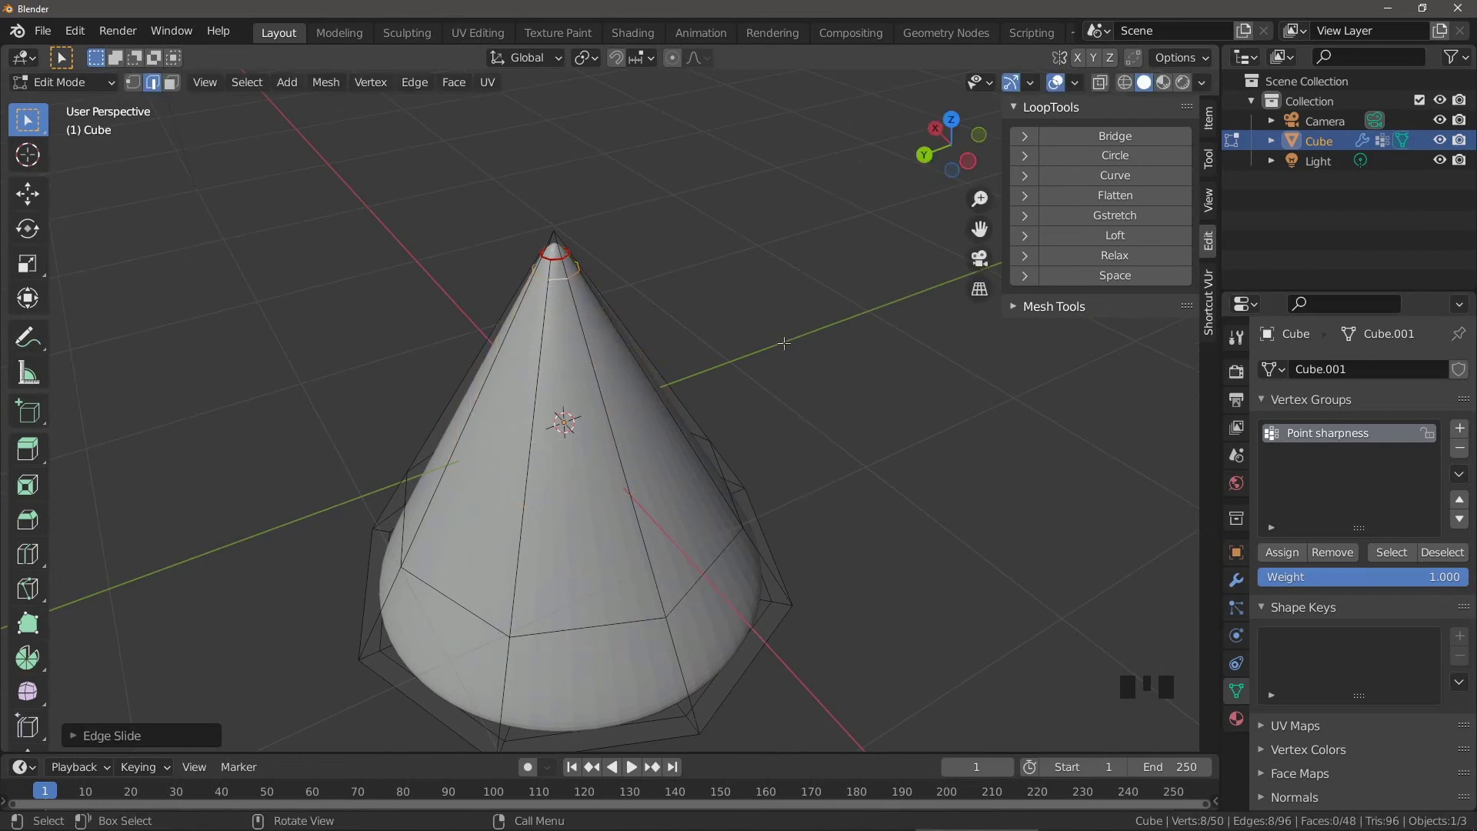
# Step: Edge-slide the lower loop along the cone and mark it as a seam
pyautogui.keyDown('alt'); pyautogui.click(588, 625); pyautogui.keyUp('alt')
pyautogui.press('g')
pyautogui.press('g')
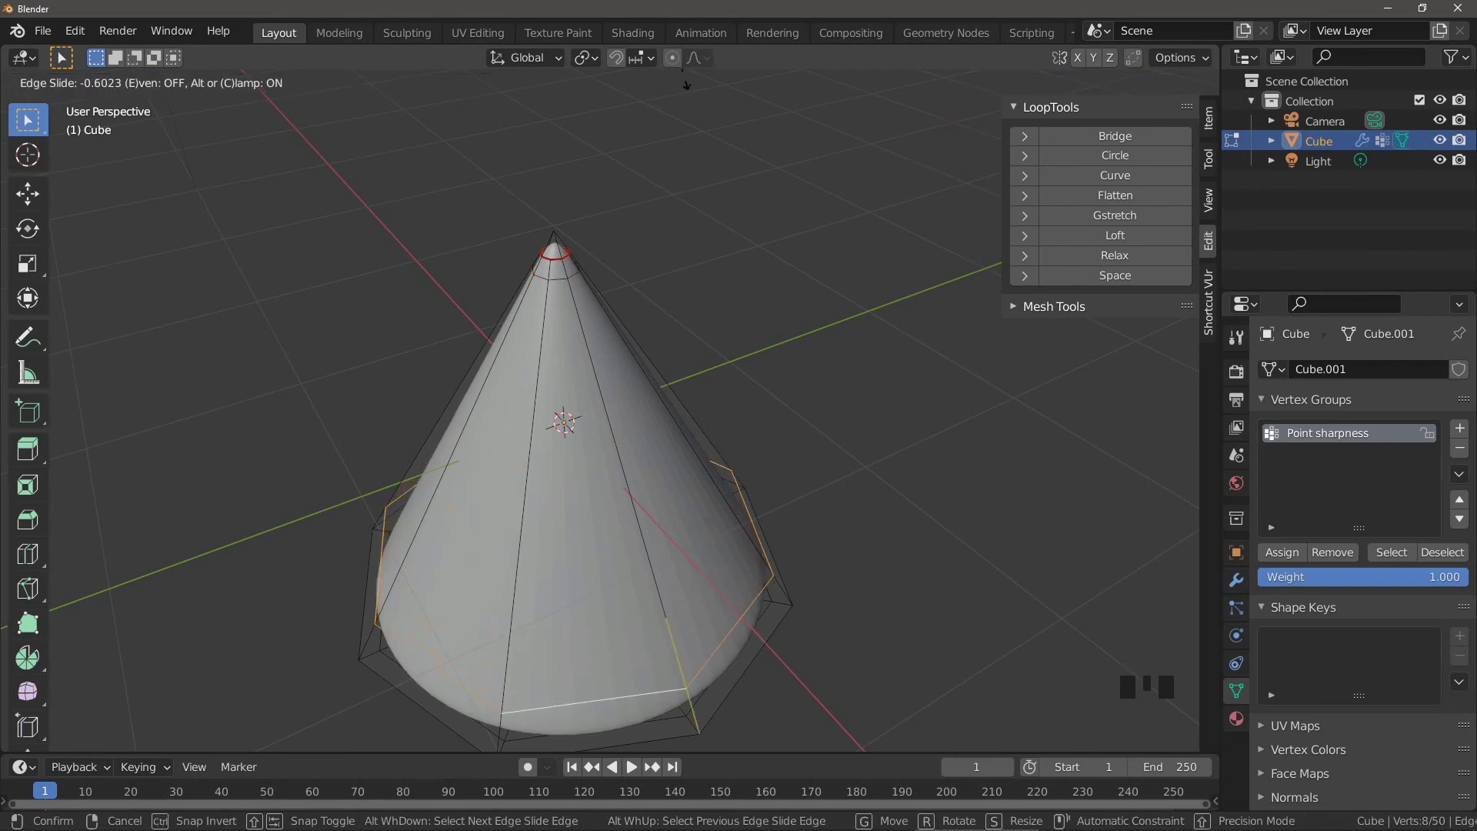
pyautogui.click(852, 474)
pyautogui.rightClick(852, 474)
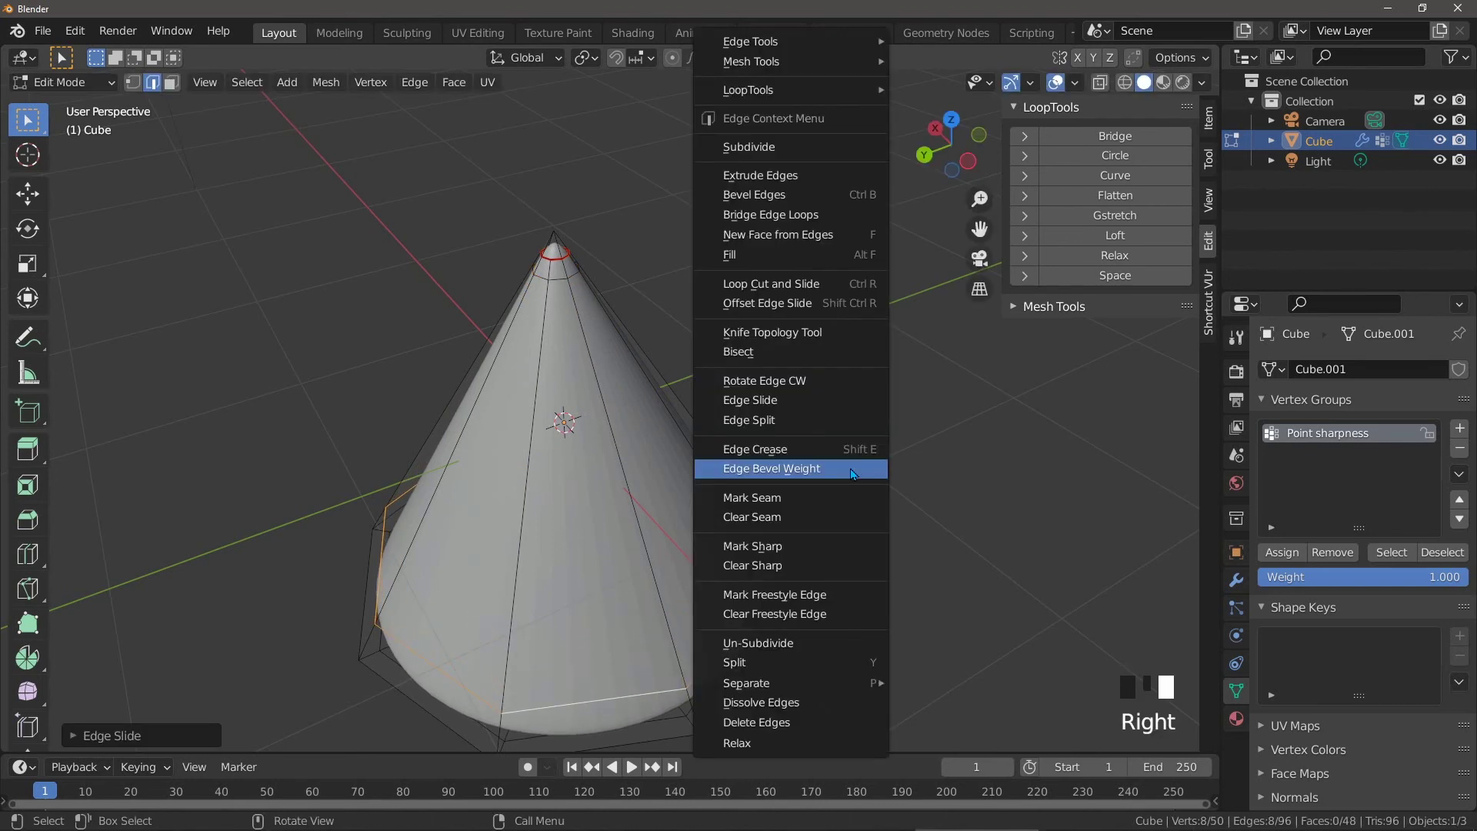
pyautogui.click(820, 502)
# Step: Slide the base's outer loop toward the bottom edge and mark it as a seam
pyautogui.keyDown('shift'); pyautogui.moveTo(869, 569); pyautogui.dragTo(614, 306, button='middle'); pyautogui.keyUp('shift')
pyautogui.keyDown('alt'); pyautogui.click(622, 302); pyautogui.keyUp('alt')
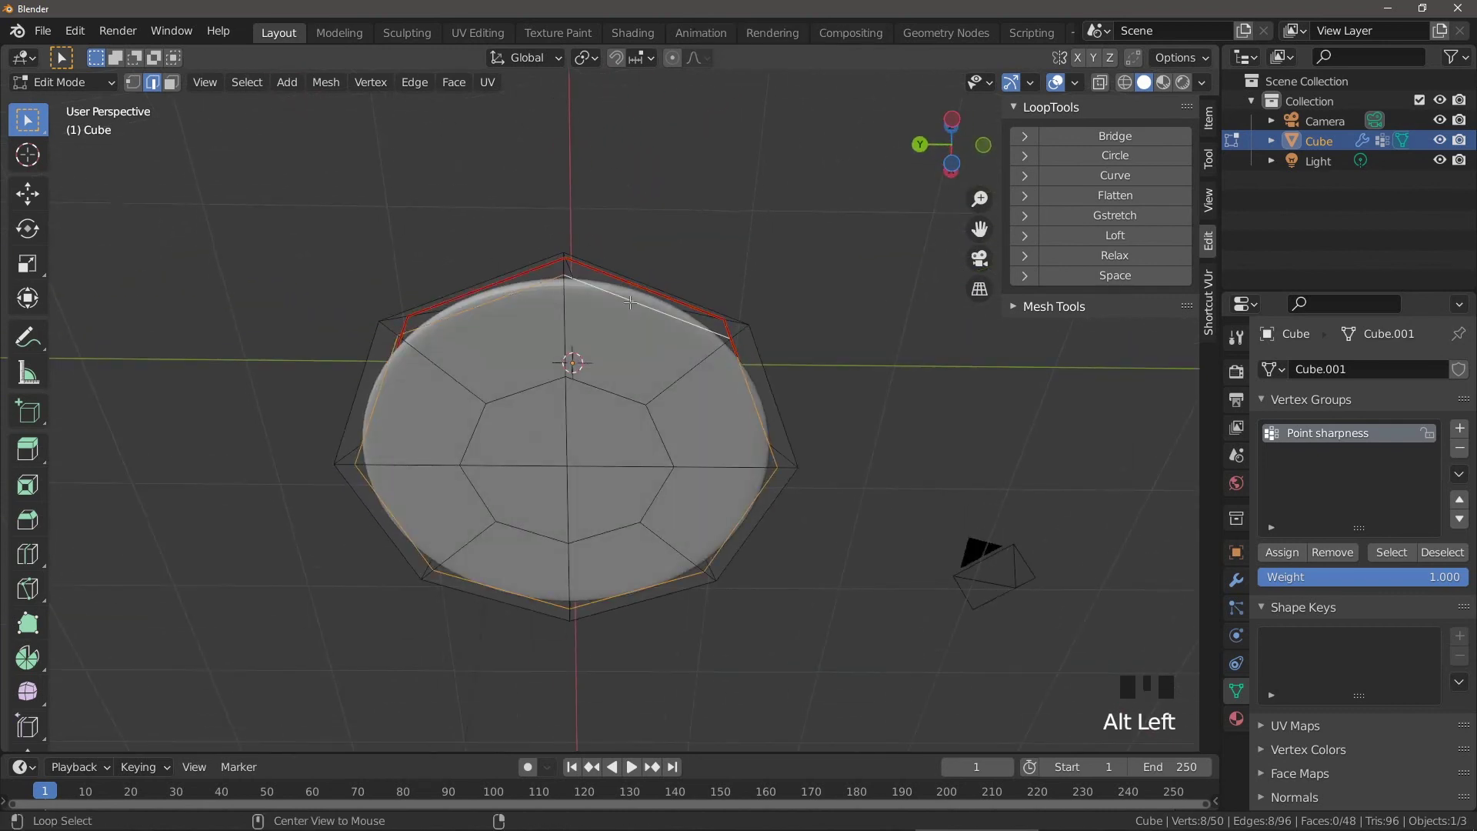
pyautogui.press('g')
pyautogui.press('g')
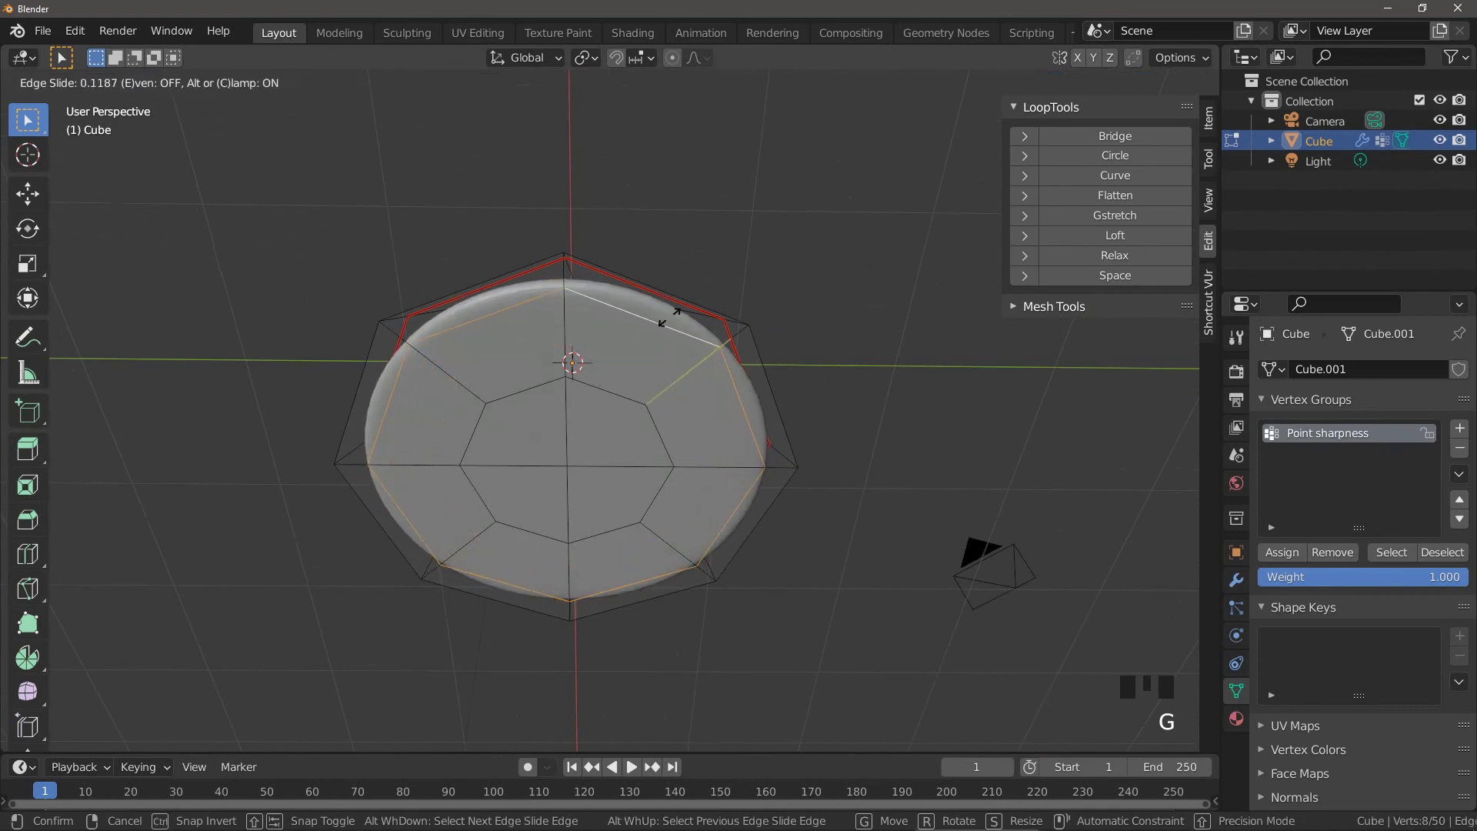
pyautogui.click(643, 332)
pyautogui.rightClick(811, 351)
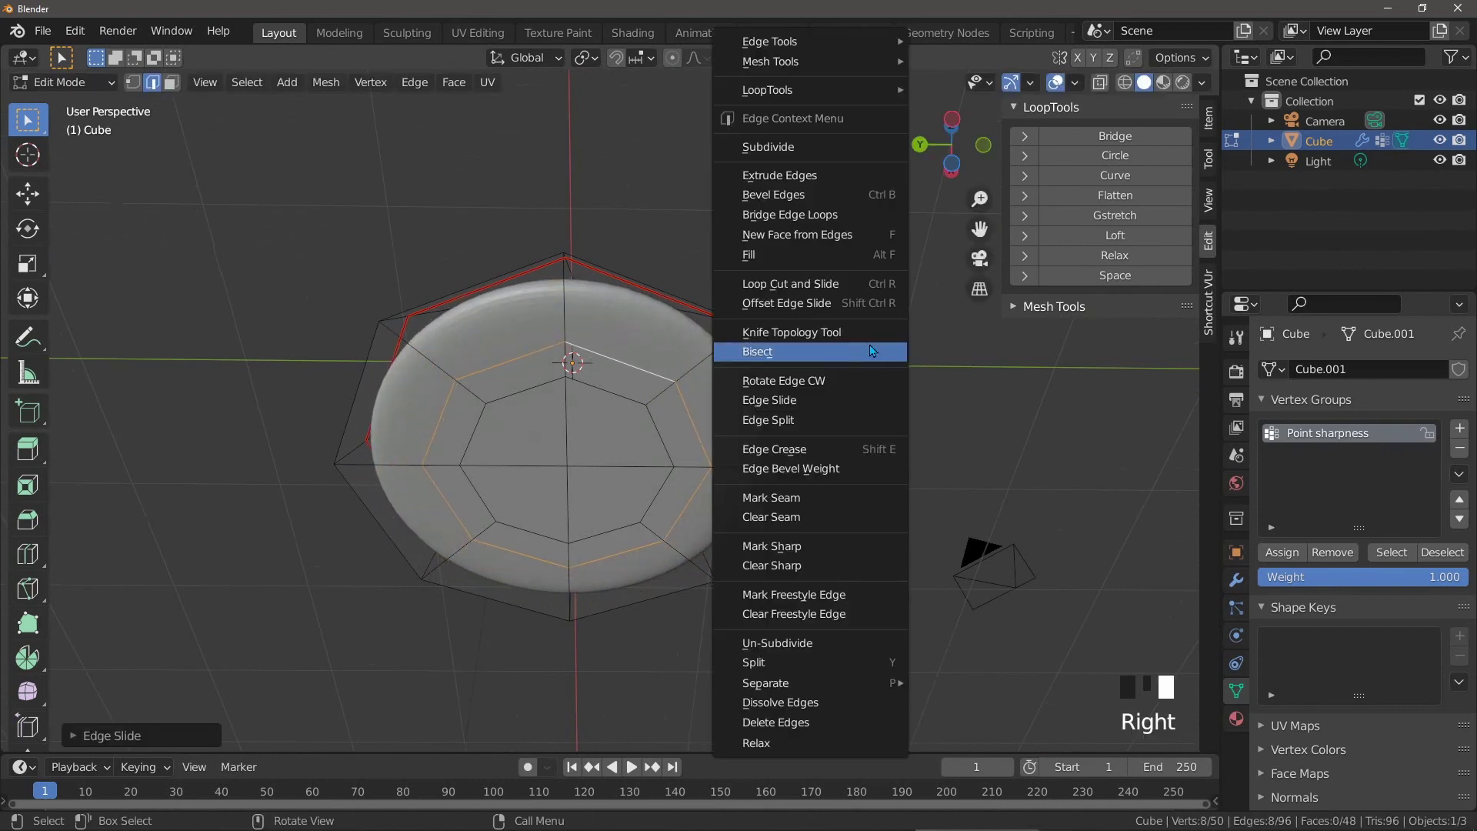
pyautogui.click(828, 498)
# Step: From a side view, slide the bottom seam loop up the cone
pyautogui.click(662, 314)
pyautogui.moveTo(662, 314); pyautogui.dragTo(715, 192, button='middle')
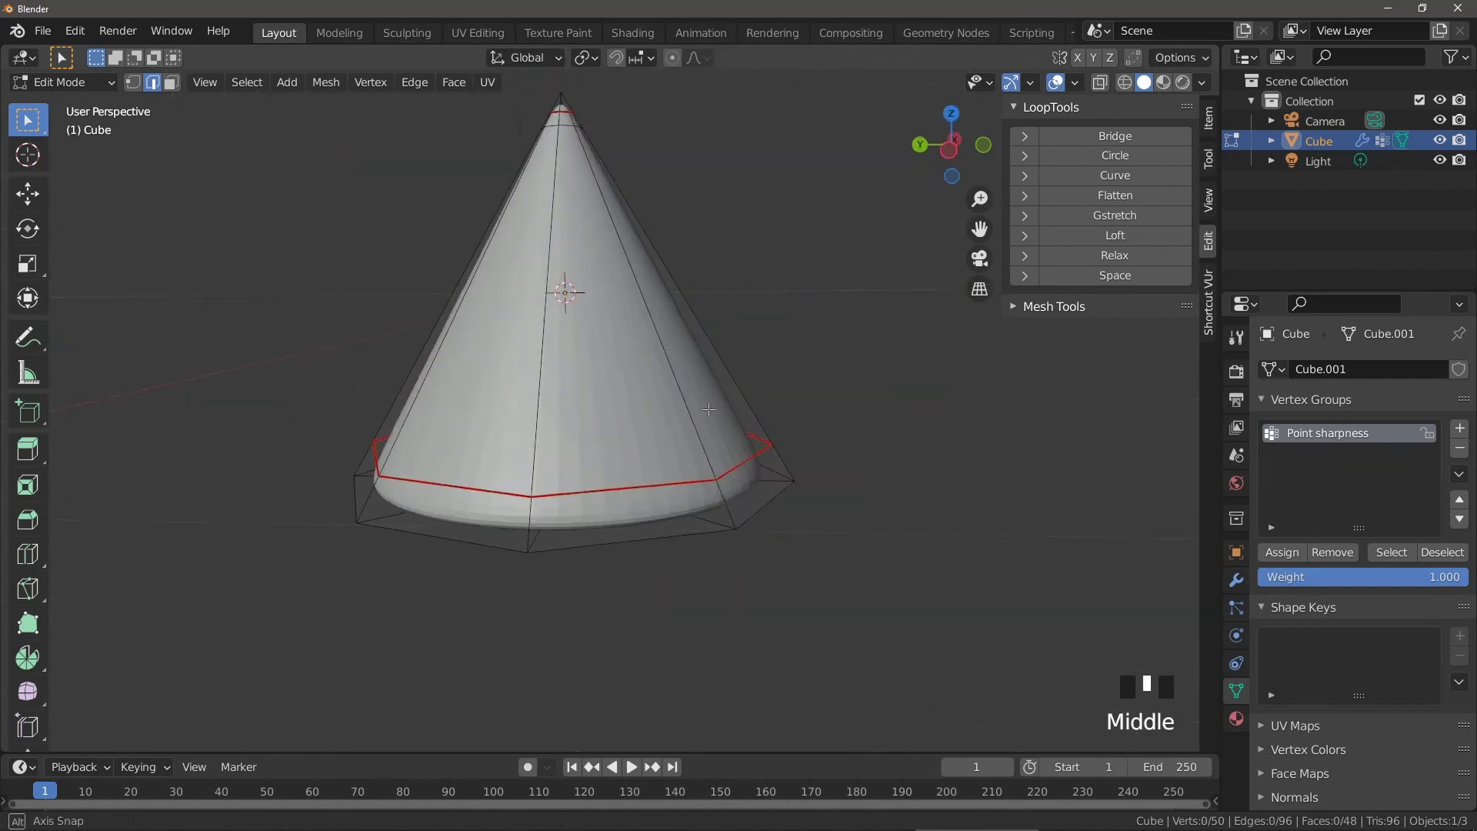
pyautogui.keyDown('alt'); pyautogui.click(645, 515); pyautogui.keyUp('alt')
pyautogui.press('g')
pyautogui.press('g')
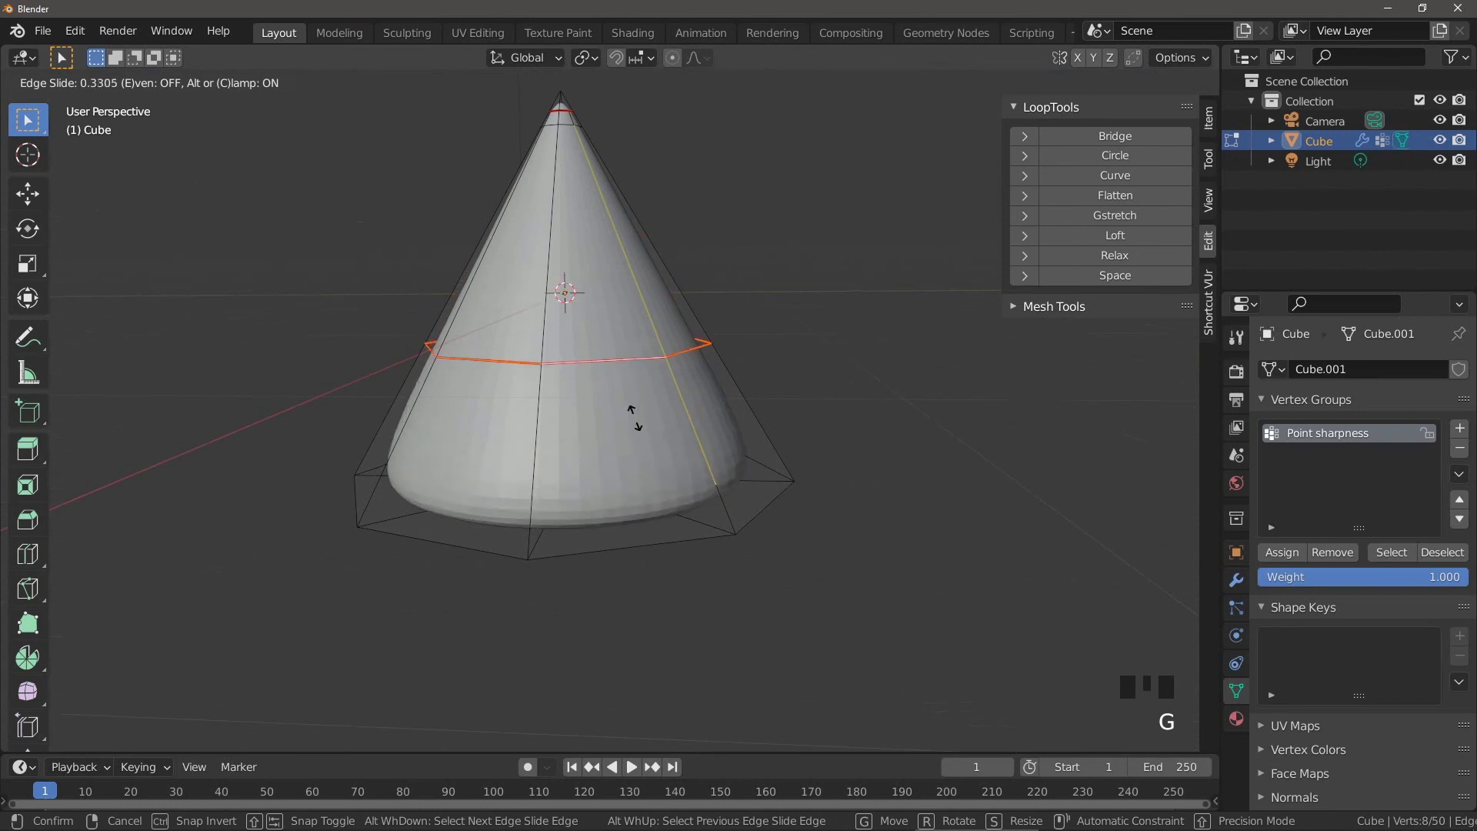
pyautogui.click(649, 504)
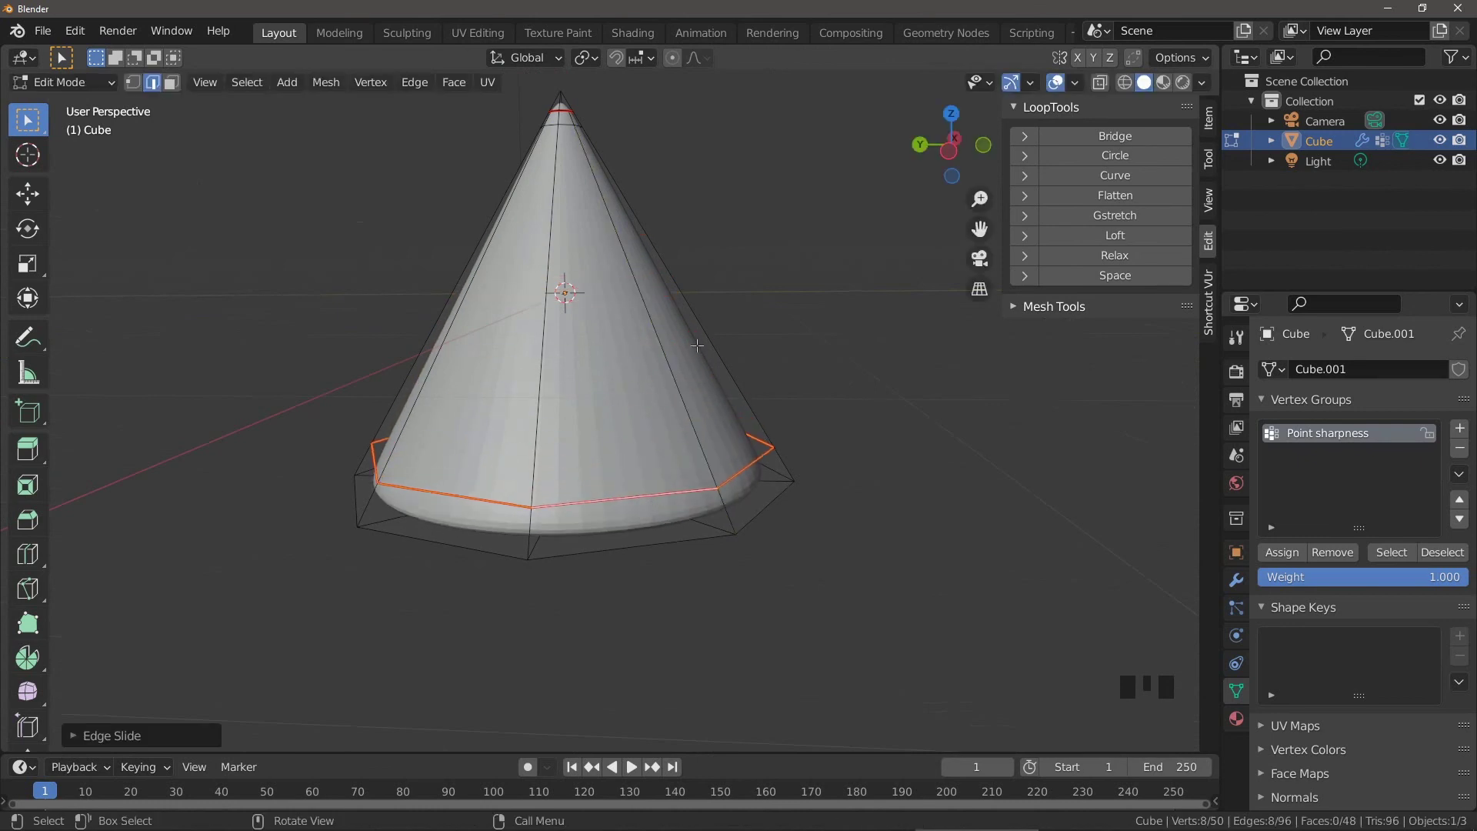
# Step: Switch to Object Mode, briefly re-enter Edit Mode to deselect the loop, then exit again
pyautogui.scroll(-2, 588, 346)
pyautogui.press('Tab')
pyautogui.rightClick(594, 330)
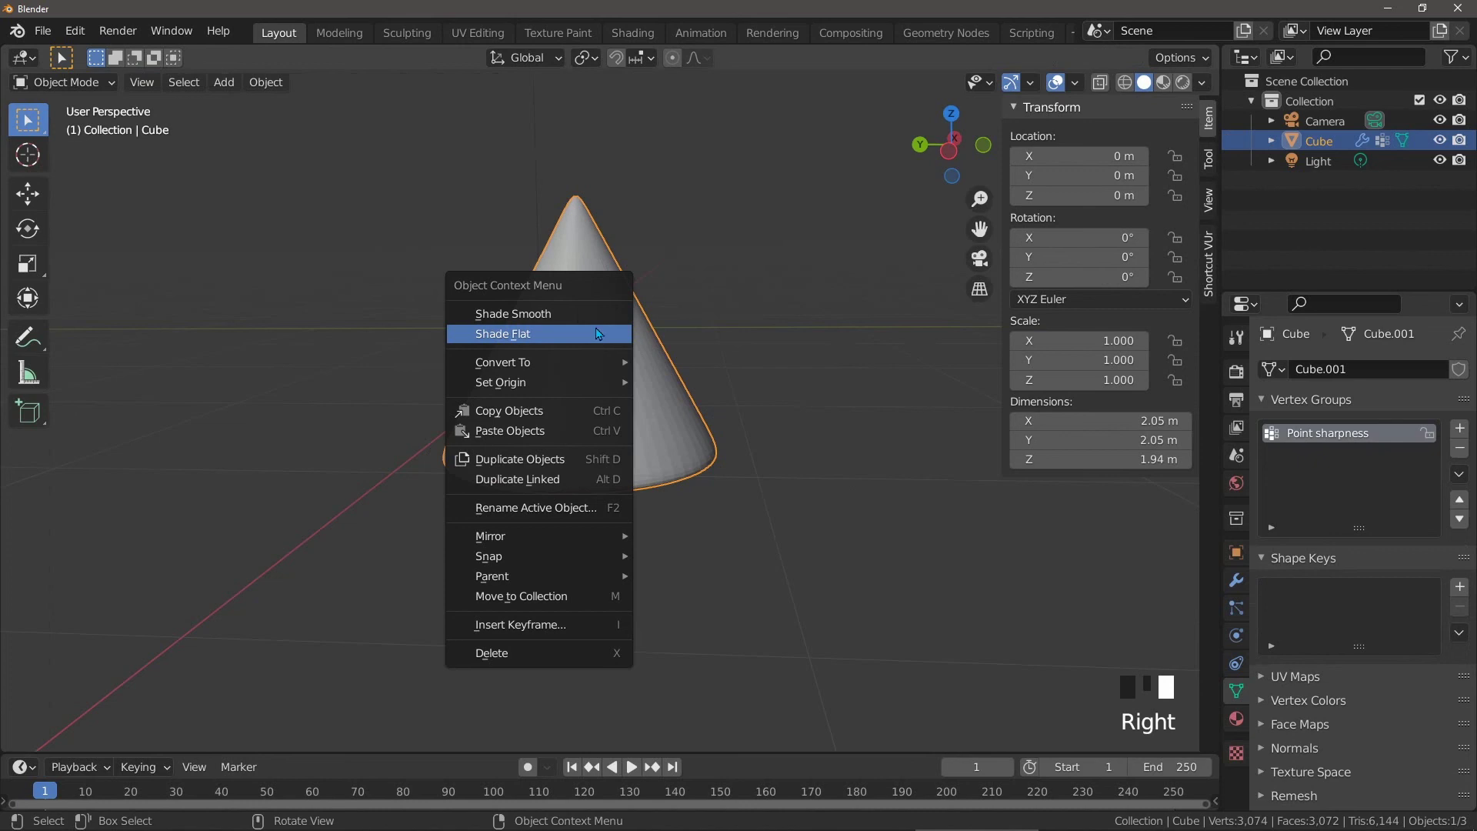
pyautogui.press('Tab')
pyautogui.moveTo(655, 310); pyautogui.dragTo(798, 318, button='middle')
pyautogui.scroll(-1, 797, 318)
pyautogui.click(798, 317)
pyautogui.moveTo(524, 339); pyautogui.dragTo(731, 311, button='middle')
pyautogui.press('Tab')
# Step: Set viewport lighting to MatCap with the red matcap and orbit the red cone
pyautogui.click(1201, 83)
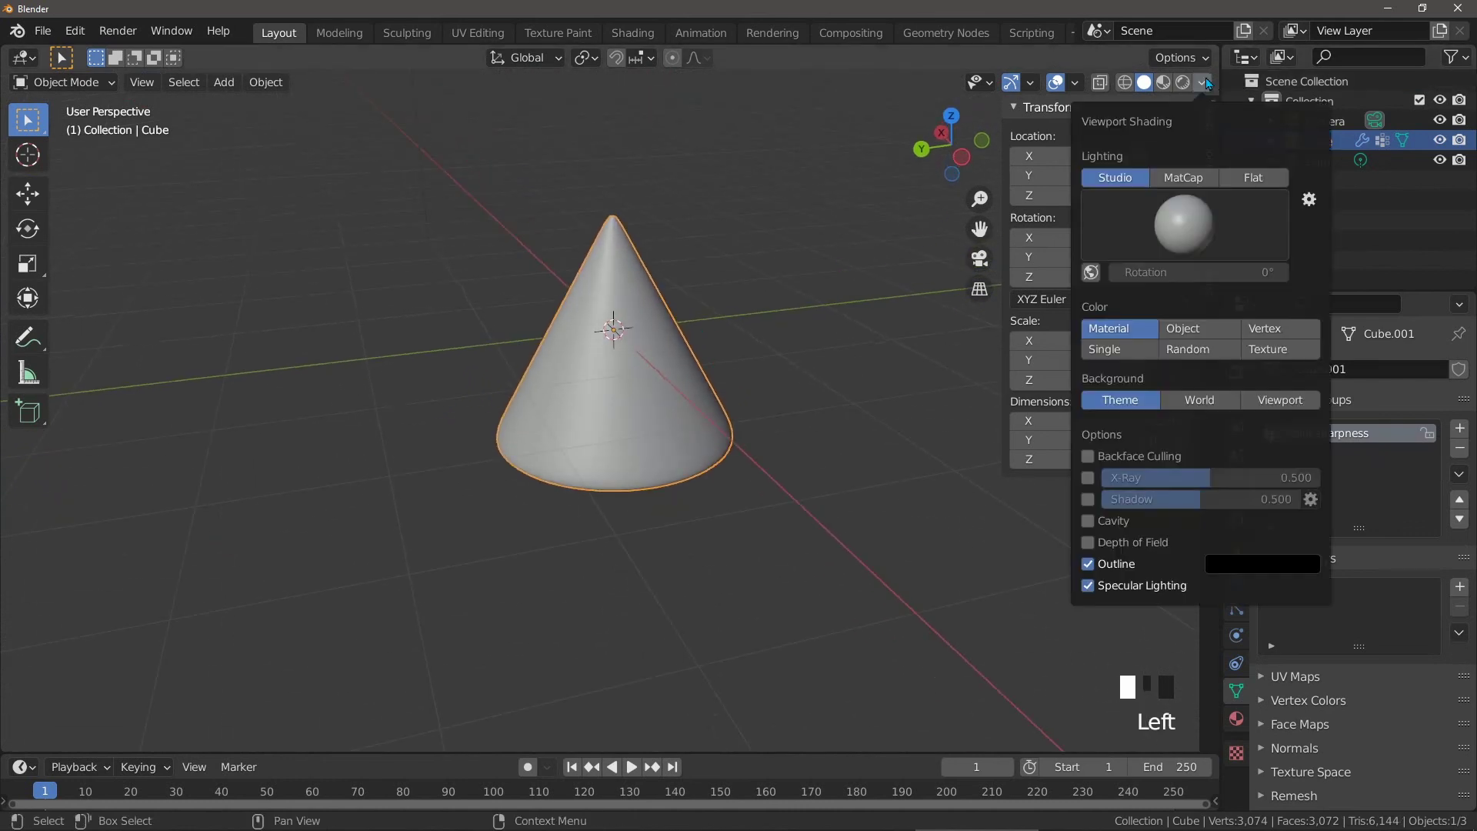
pyautogui.click(1187, 184)
pyautogui.click(1192, 229)
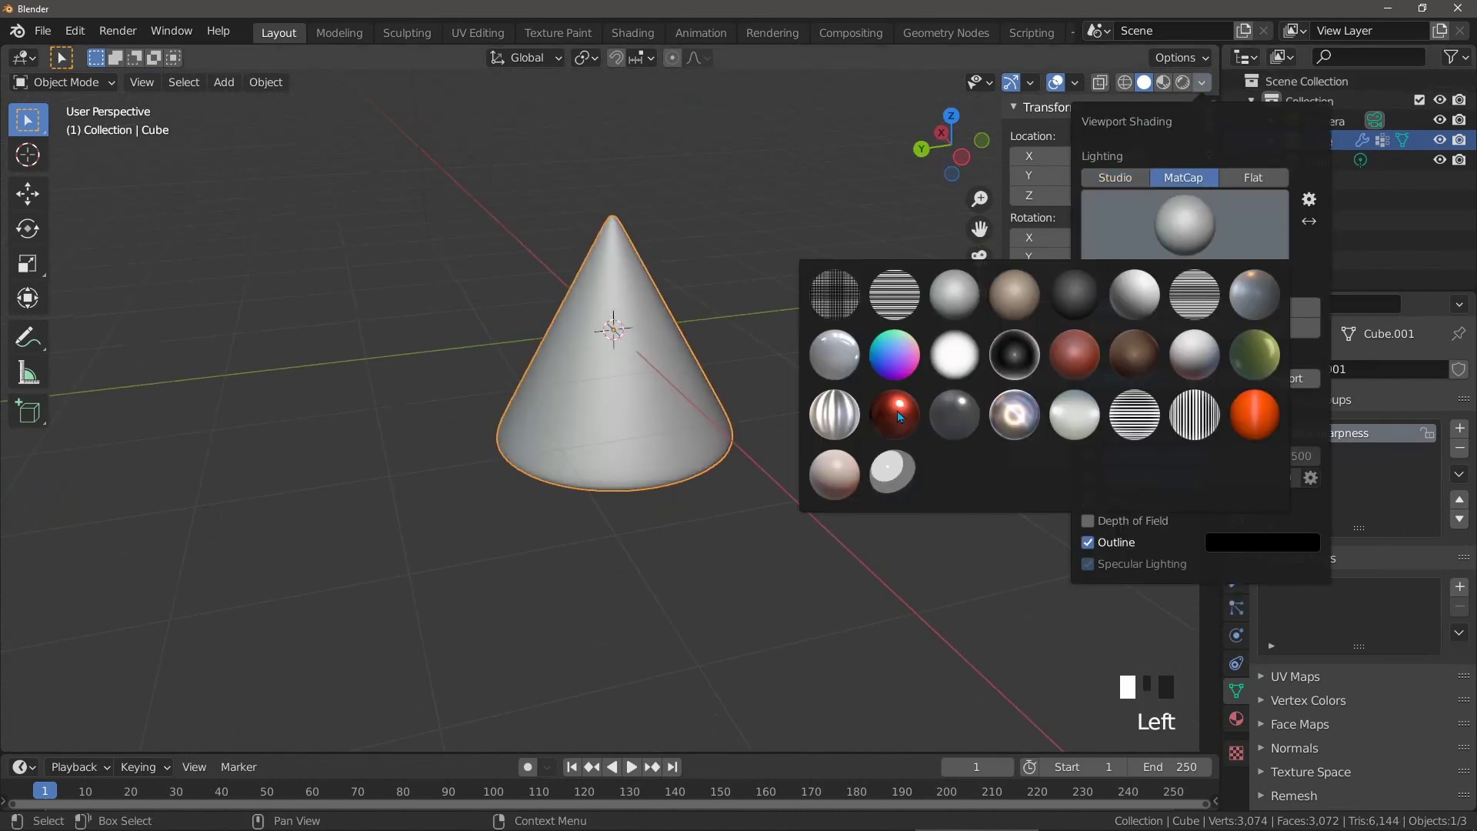
pyautogui.click(899, 411)
pyautogui.scroll(1, 663, 353)
pyautogui.moveTo(663, 353)
pyautogui.mouseDown(button='middle')
pyautogui.moveTo(675, 314)
pyautogui.moveTo(646, 280)
pyautogui.moveTo(644, 454)
pyautogui.moveTo(615, 350)
pyautogui.moveTo(626, 381)
pyautogui.moveTo(648, 368)
pyautogui.moveTo(678, 198)
pyautogui.moveTo(750, 333)
pyautogui.moveTo(765, 413)
pyautogui.moveTo(764, 215)
pyautogui.moveTo(806, 100)
pyautogui.moveTo(784, 531)
pyautogui.mouseUp(button='middle')
pyautogui.scroll(3, 663, 293)
pyautogui.scroll(3, 641, 435)
pyautogui.scroll(-7, 751, 333)
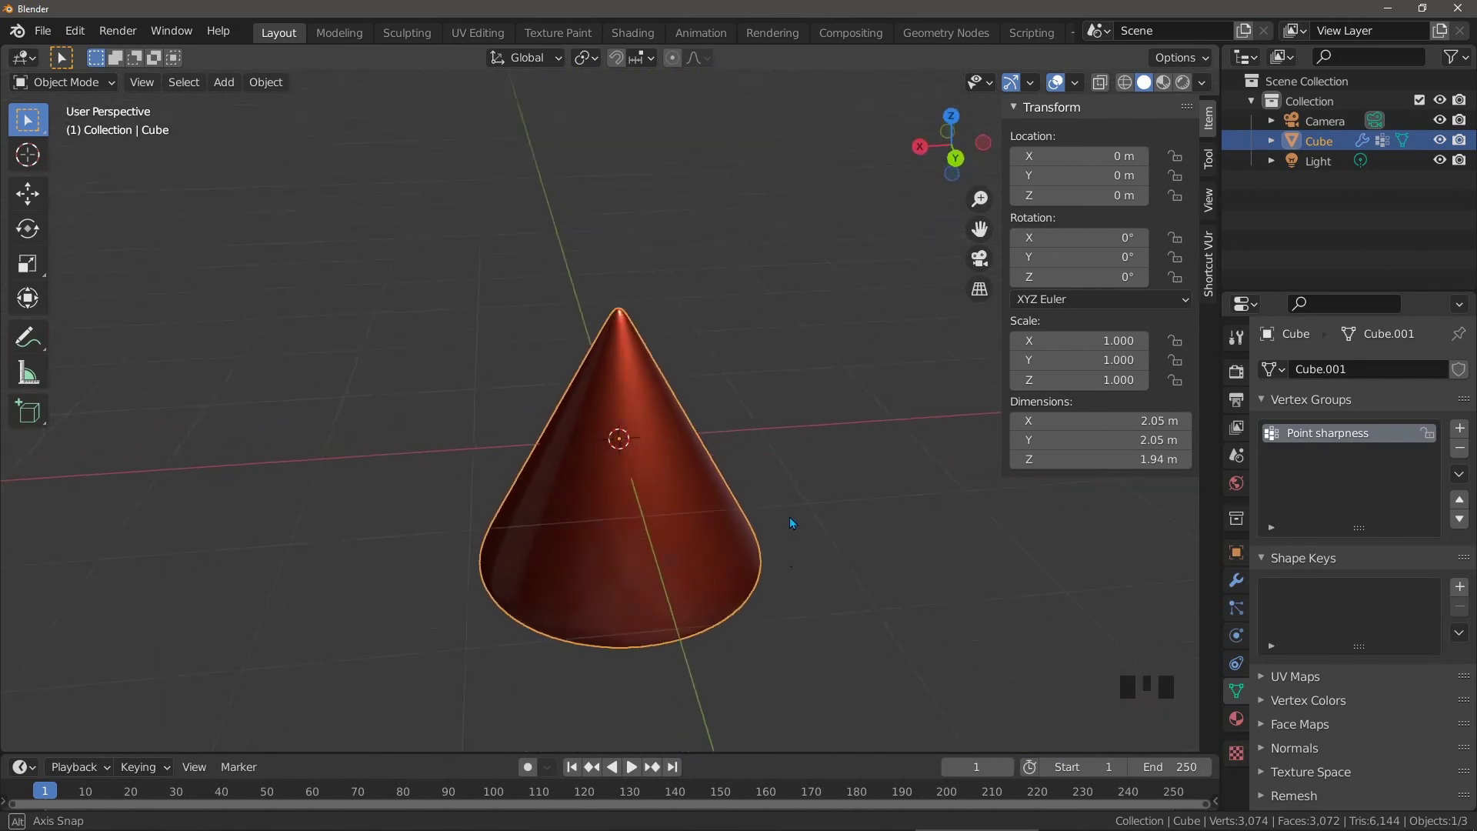
# Step: Delete the cone and bring up the Add menu's mesh objects
pyautogui.press('Delete')
pyautogui.hotkey('shift', 'a')
pyautogui.moveTo(658, 446)
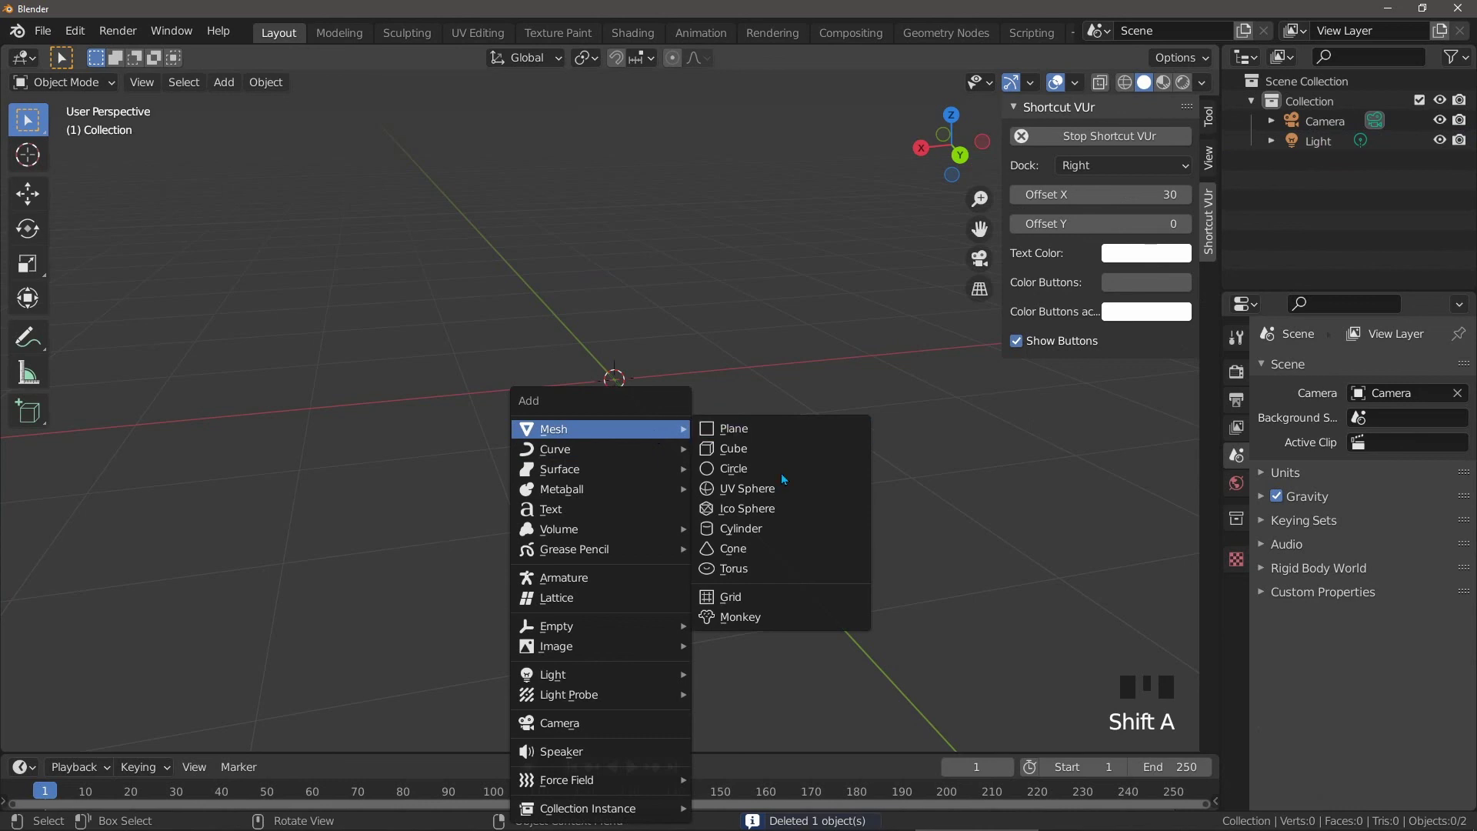